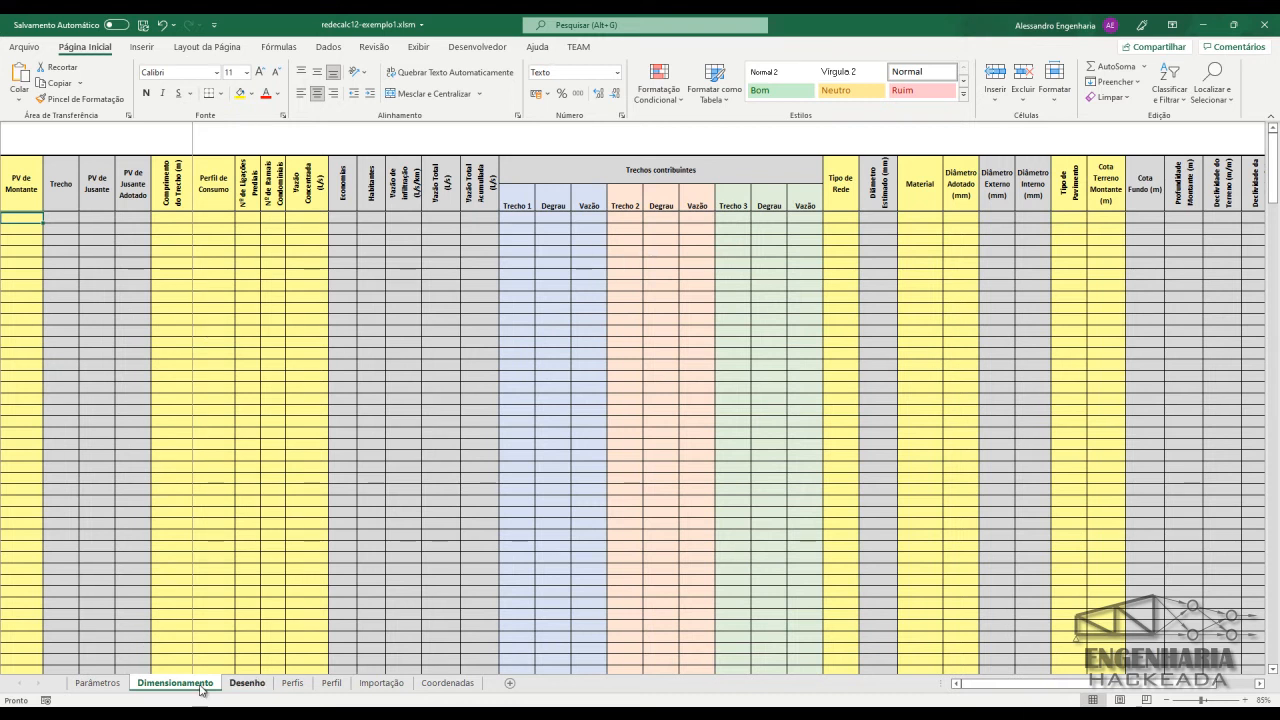
Look through the Parâmetros, Dimensionamento, Desenho, Perfis, Perfil and Importação sheets to see how the workbook is organised.
{"action": "left_click", "coordinate": [97, 682]}
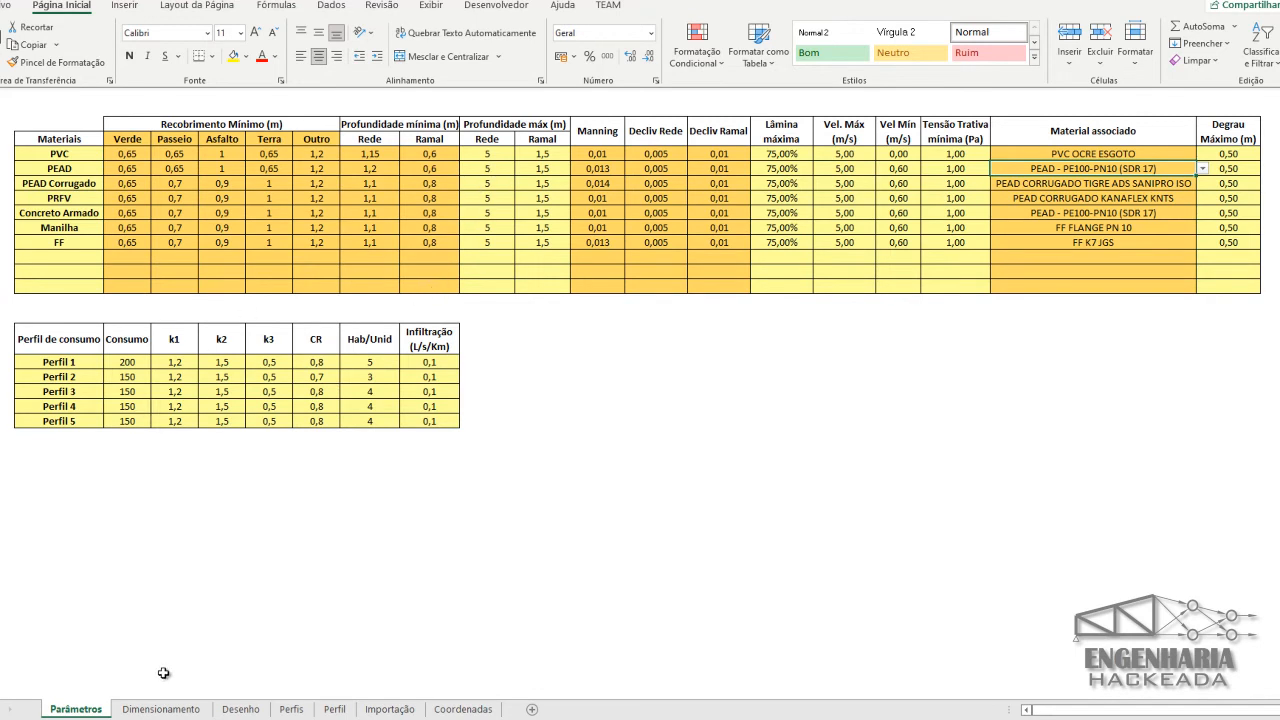
{"action": "left_click", "coordinate": [161, 709]}
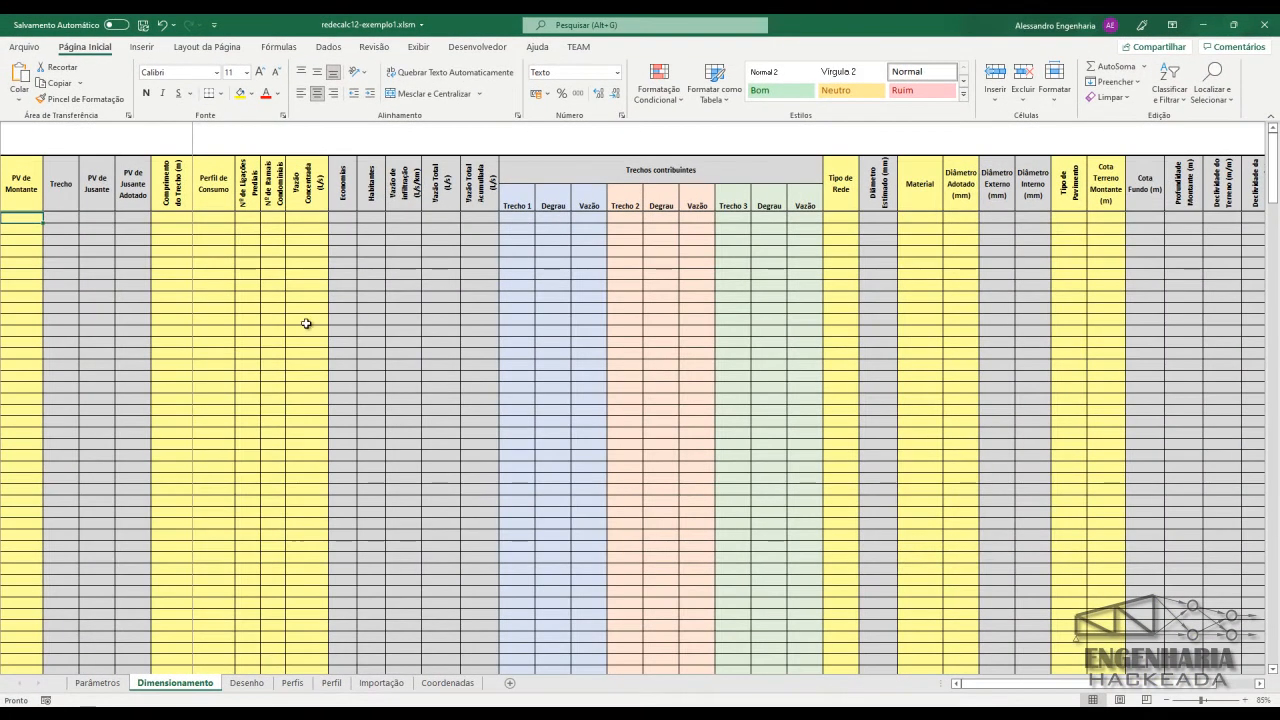
{"action": "mouse_move", "coordinate": [967, 688]}
{"action": "left_mouse_down"}
{"action": "mouse_move", "coordinate": [1008, 688]}
{"action": "mouse_move", "coordinate": [943, 689]}
{"action": "left_mouse_up"}
{"action": "left_click", "coordinate": [248, 682]}
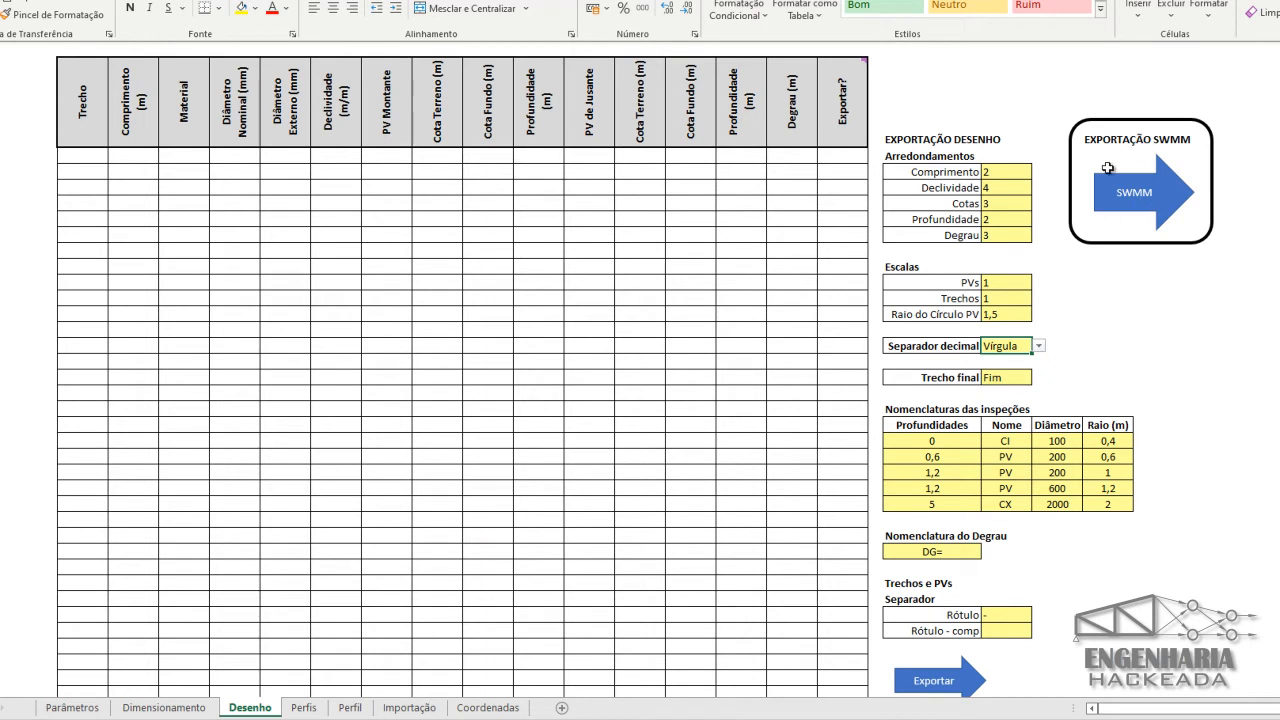
{"action": "left_click", "coordinate": [306, 706]}
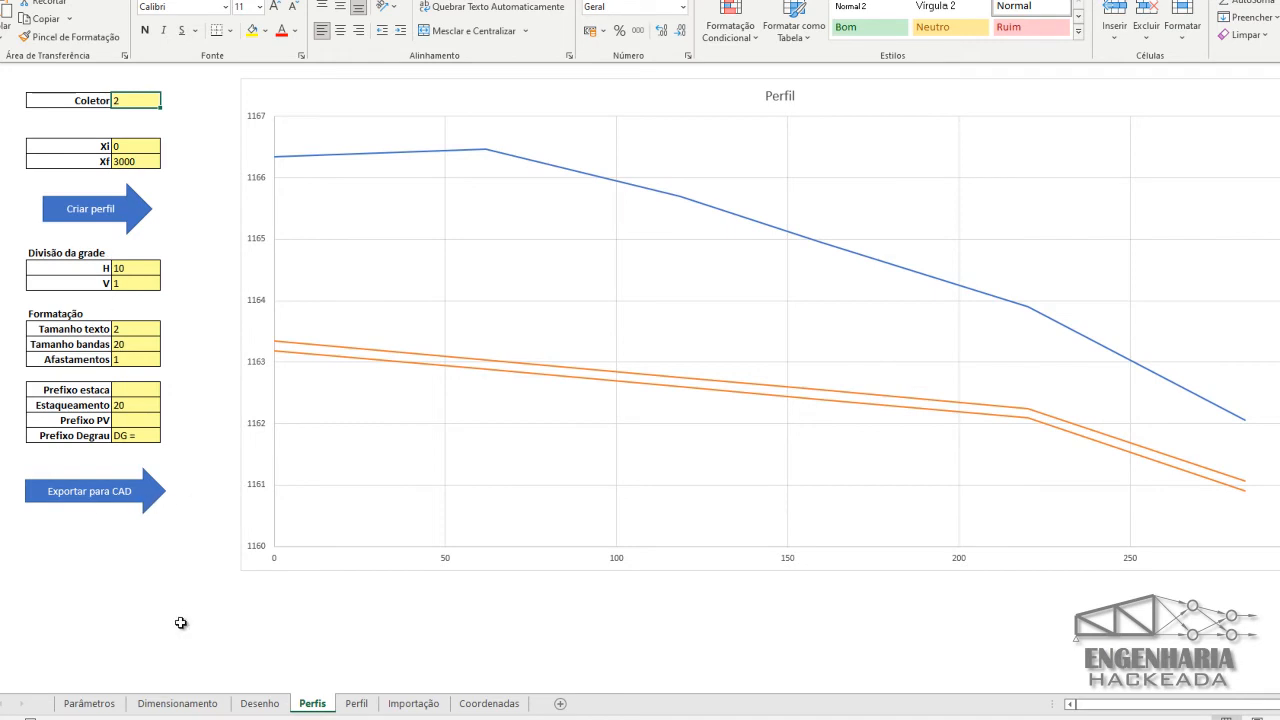
{"action": "left_click", "coordinate": [366, 706]}
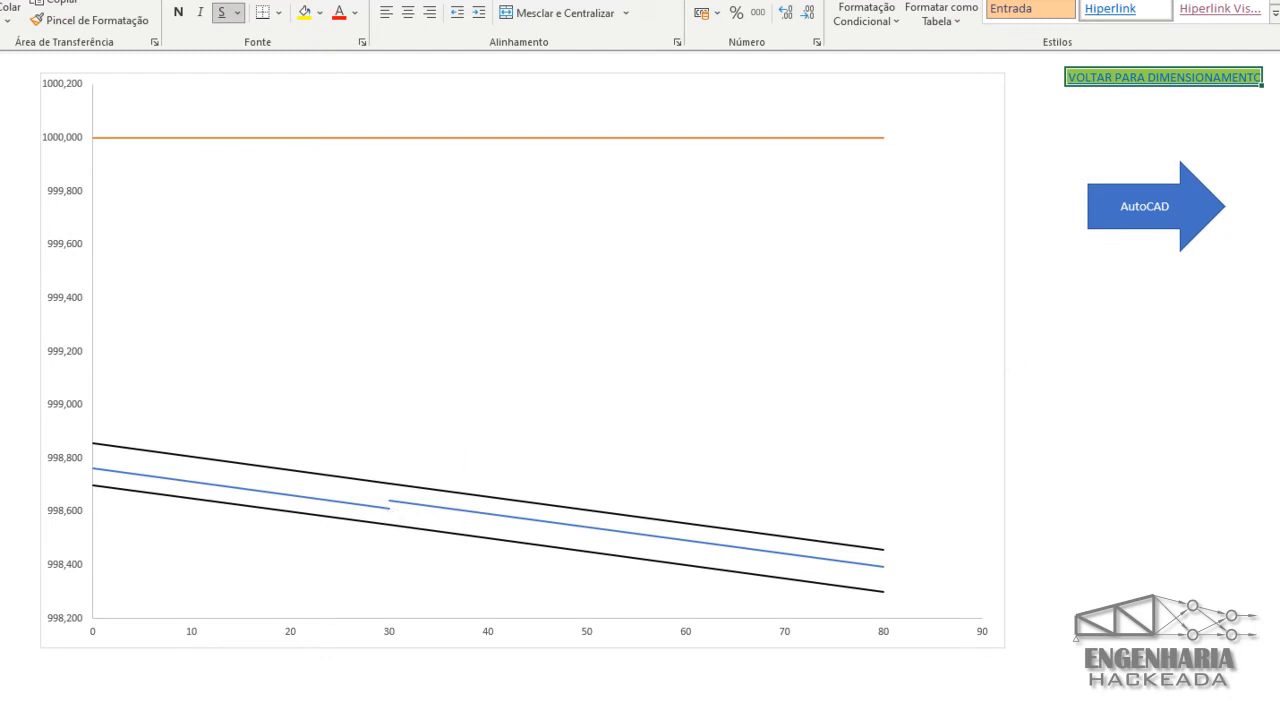
{"action": "left_click", "coordinate": [450, 718]}
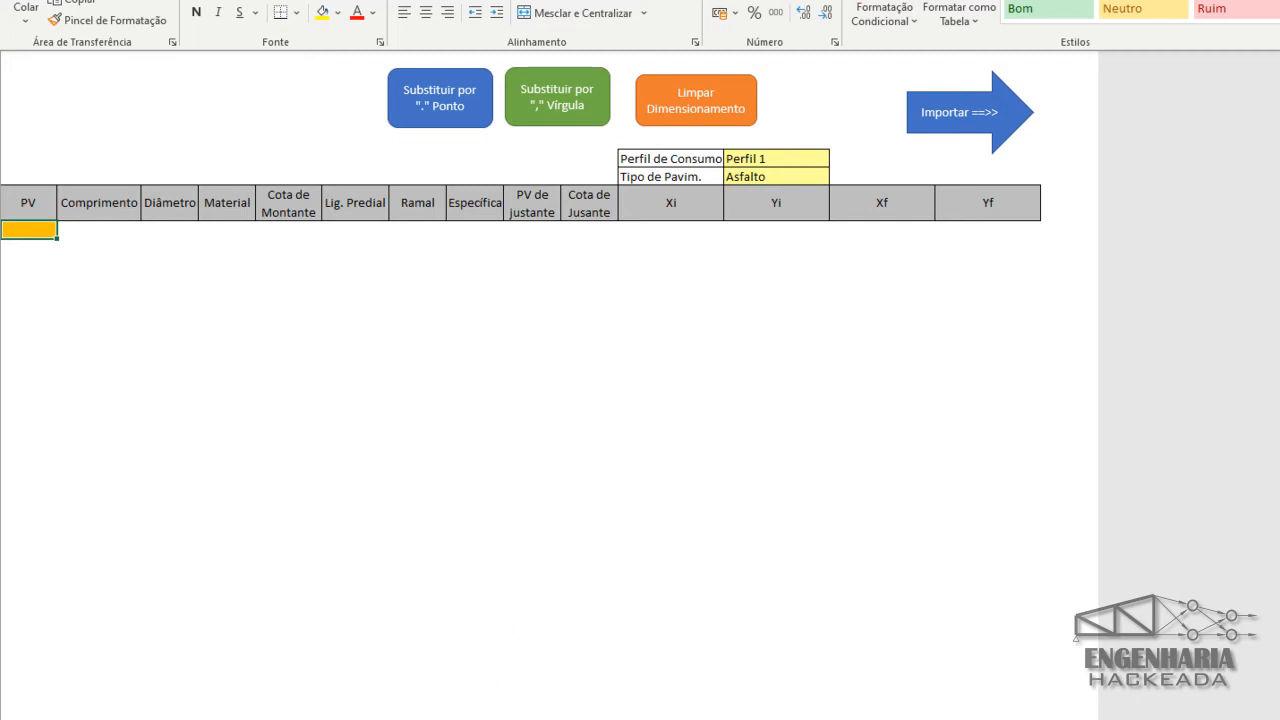
Return to the Parâmetros sheet and review the Materiais list from PVC down to FF.
{"action": "left_click", "coordinate": [101, 695]}
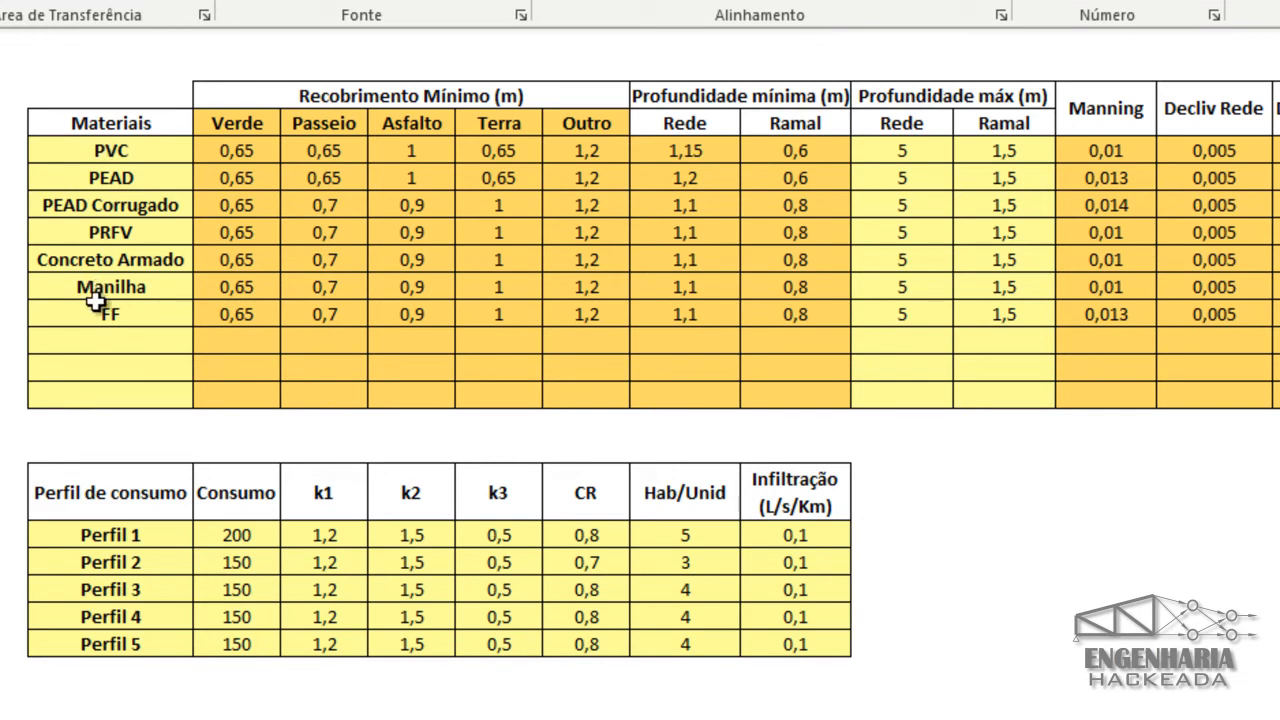
{"action": "left_click", "coordinate": [132, 150]}
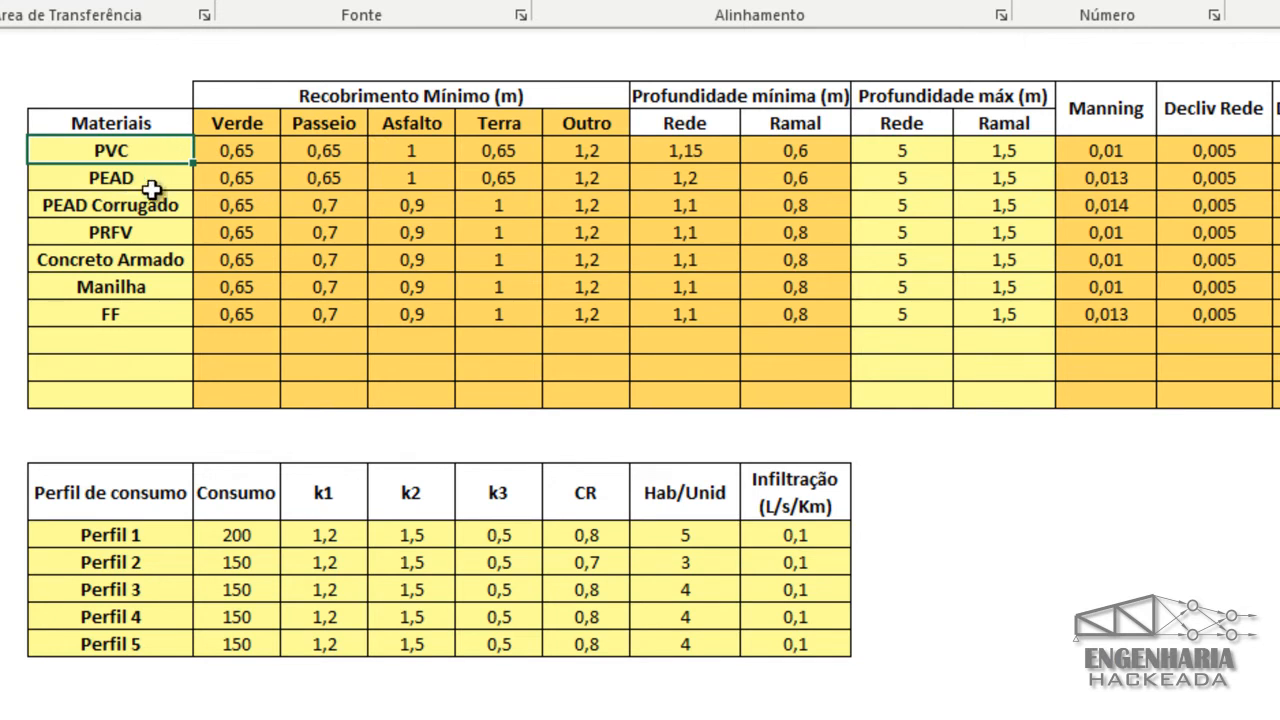
{"action": "left_click", "coordinate": [148, 312]}
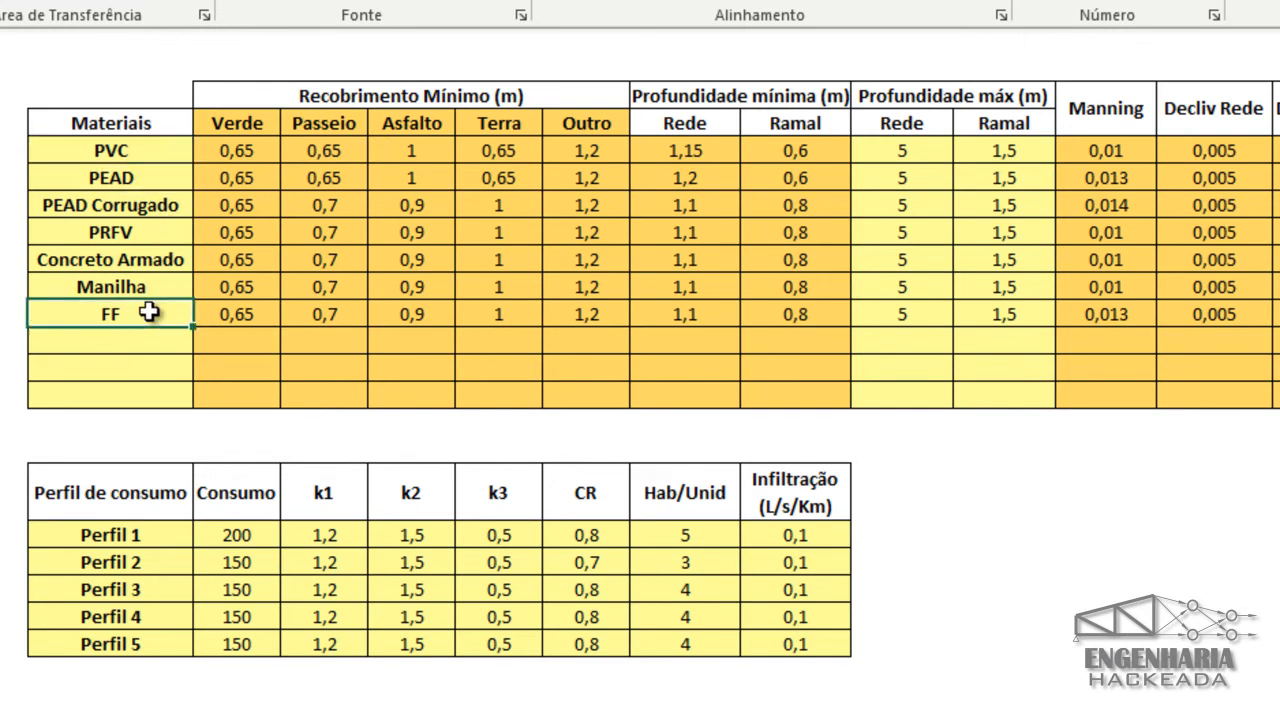
{"action": "left_click", "coordinate": [151, 157]}
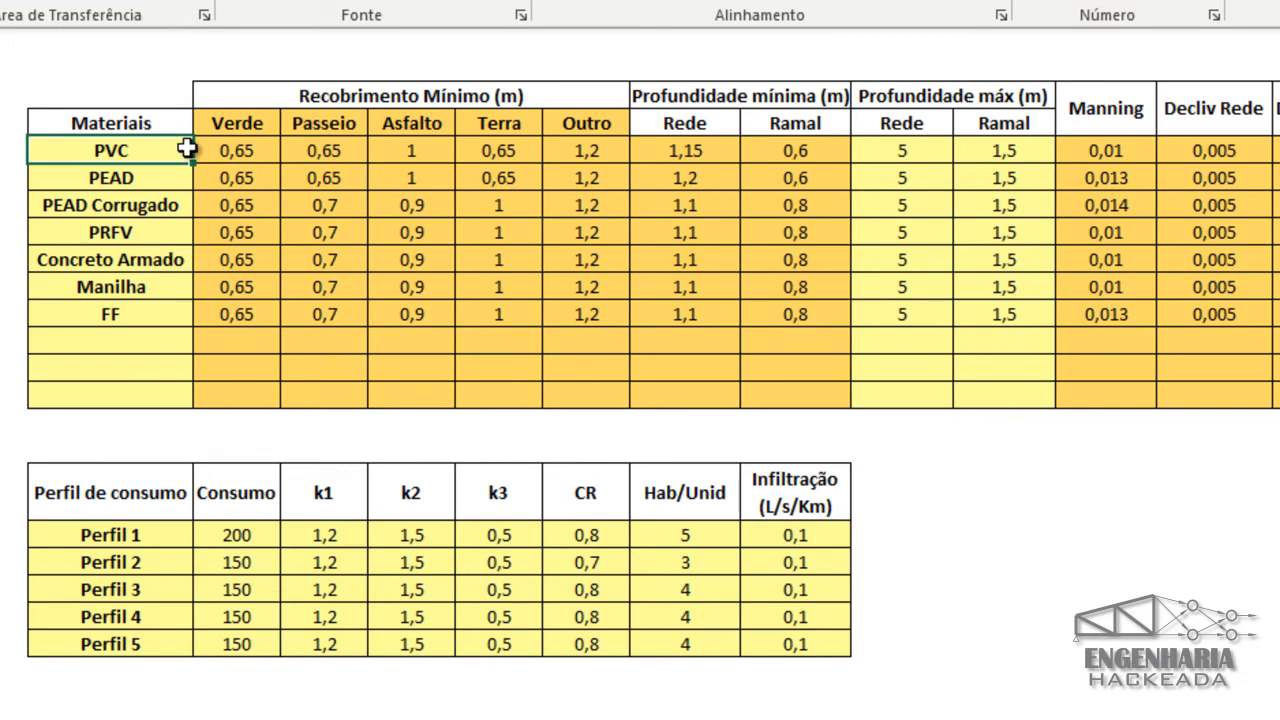
Examine the Recobrimento Mínimo values of PVC for the Verde, Passeio, Asfalto, Terra and Outro surface types.
{"action": "left_click", "coordinate": [290, 97]}
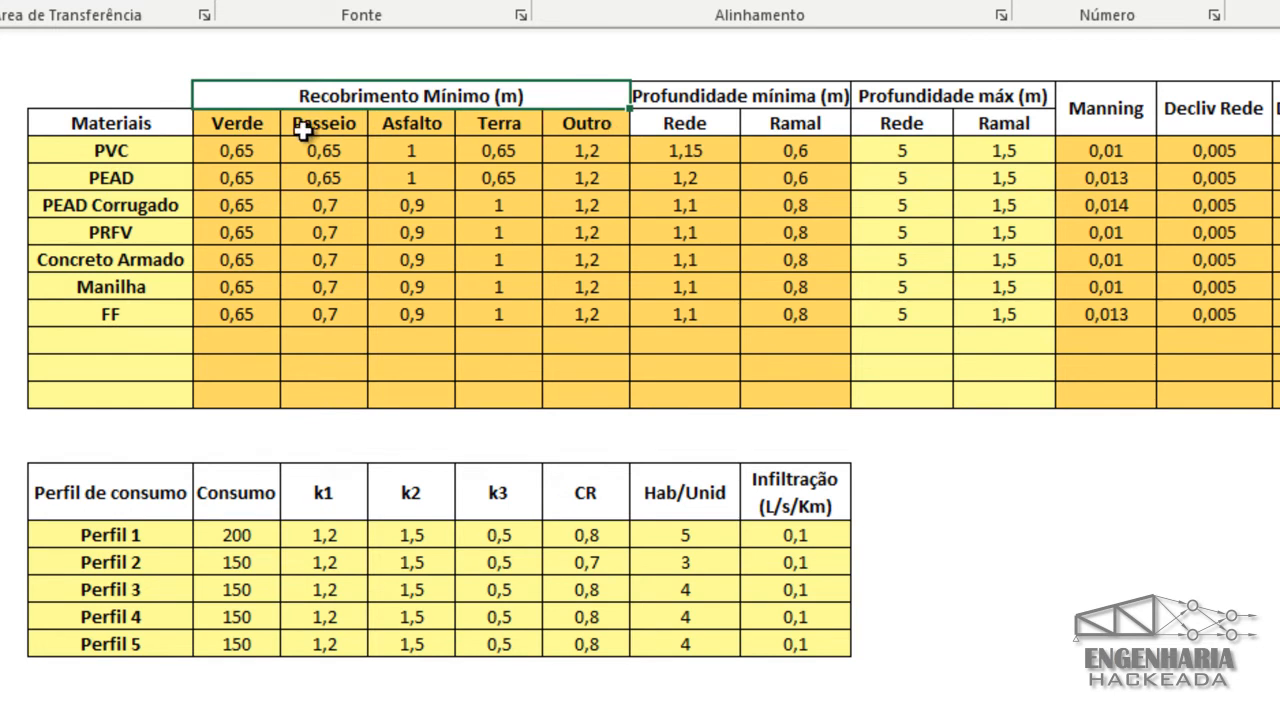
{"action": "left_click", "coordinate": [271, 130]}
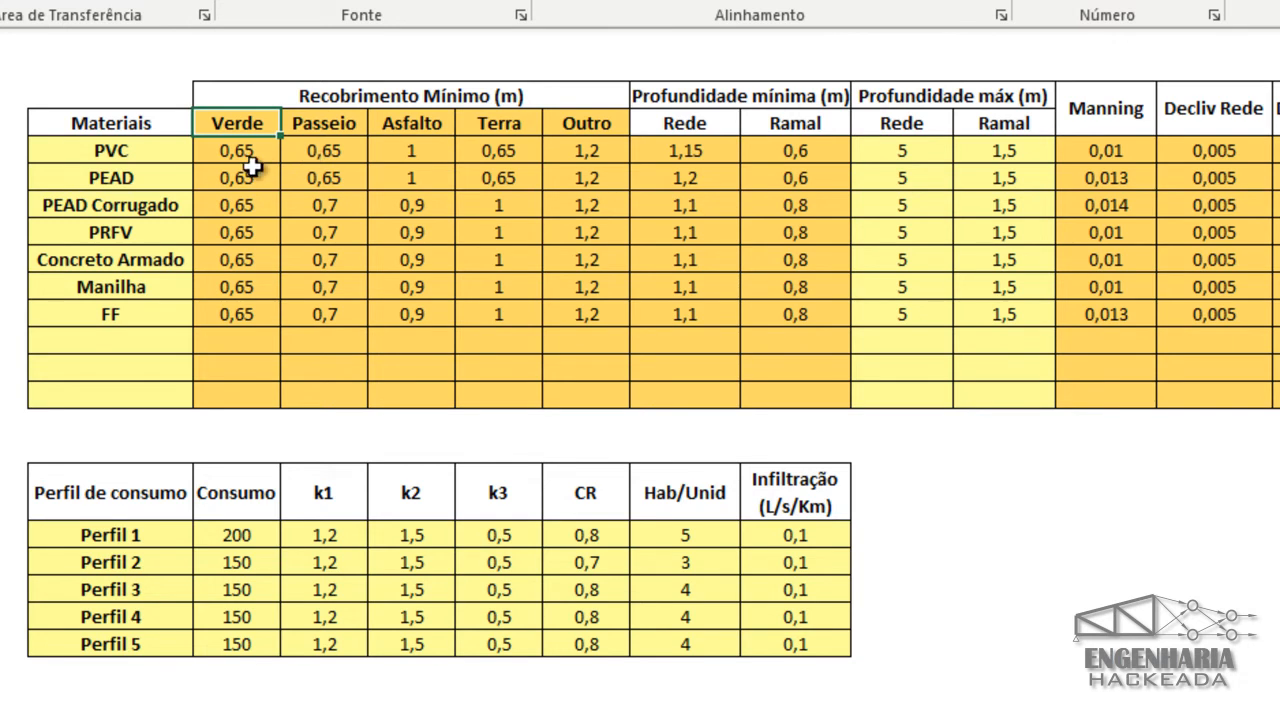
{"action": "left_click", "coordinate": [222, 150]}
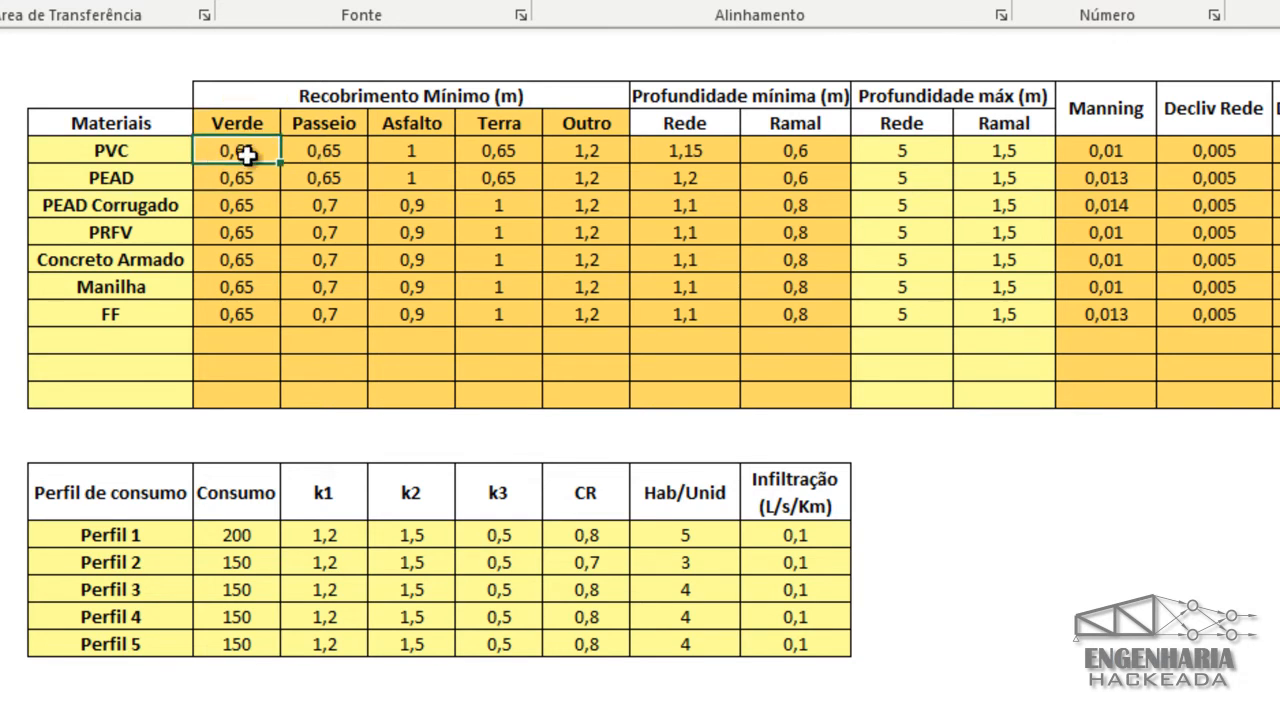
{"action": "left_click", "coordinate": [325, 152]}
{"action": "left_click", "coordinate": [417, 163]}
{"action": "left_click", "coordinate": [487, 155]}
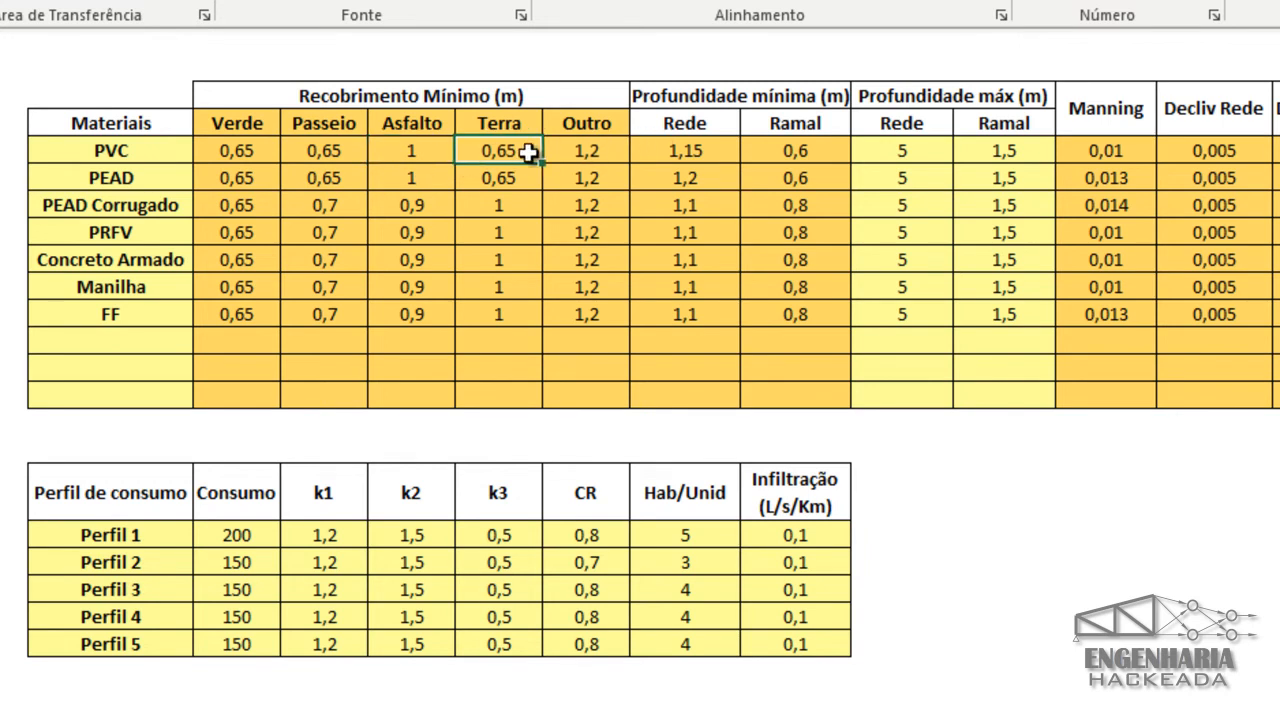
{"action": "left_click", "coordinate": [592, 153]}
Compare the Profundidade mínima values of PVC for Rede and Ramal.
{"action": "left_click", "coordinate": [752, 100]}
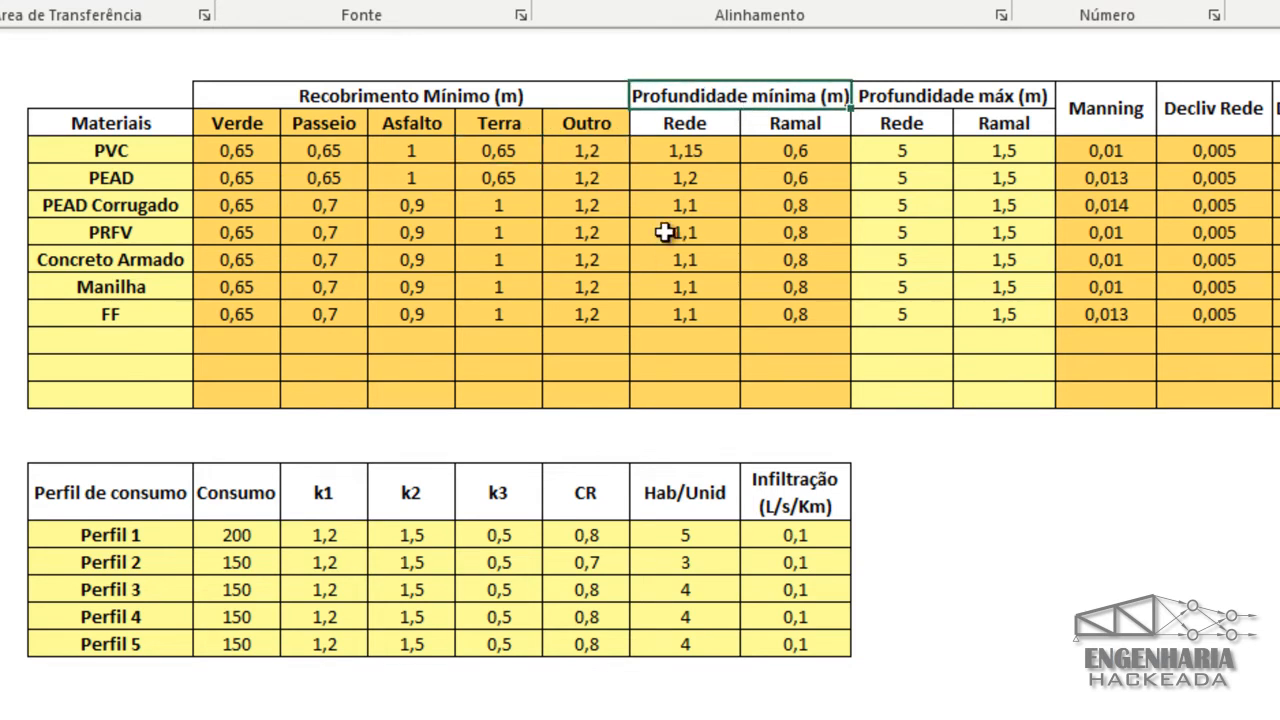
{"action": "left_click", "coordinate": [686, 151]}
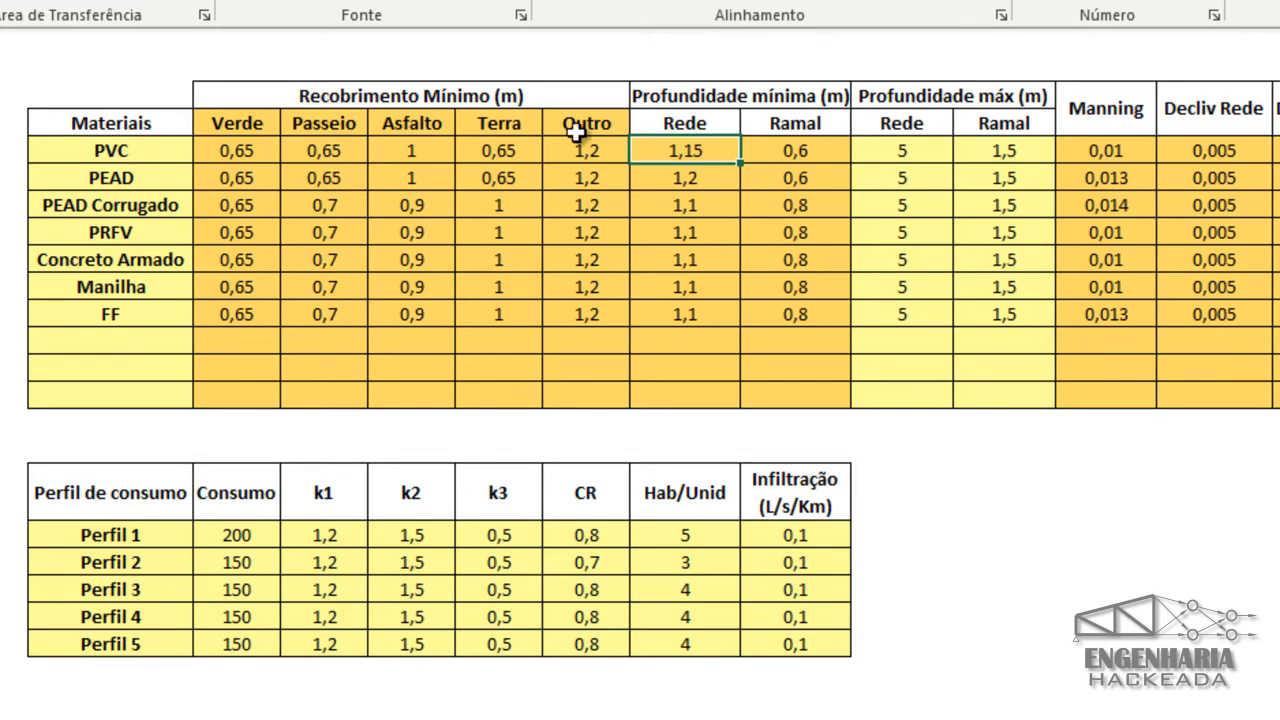
{"action": "left_click", "coordinate": [775, 149]}
{"action": "left_click", "coordinate": [719, 153]}
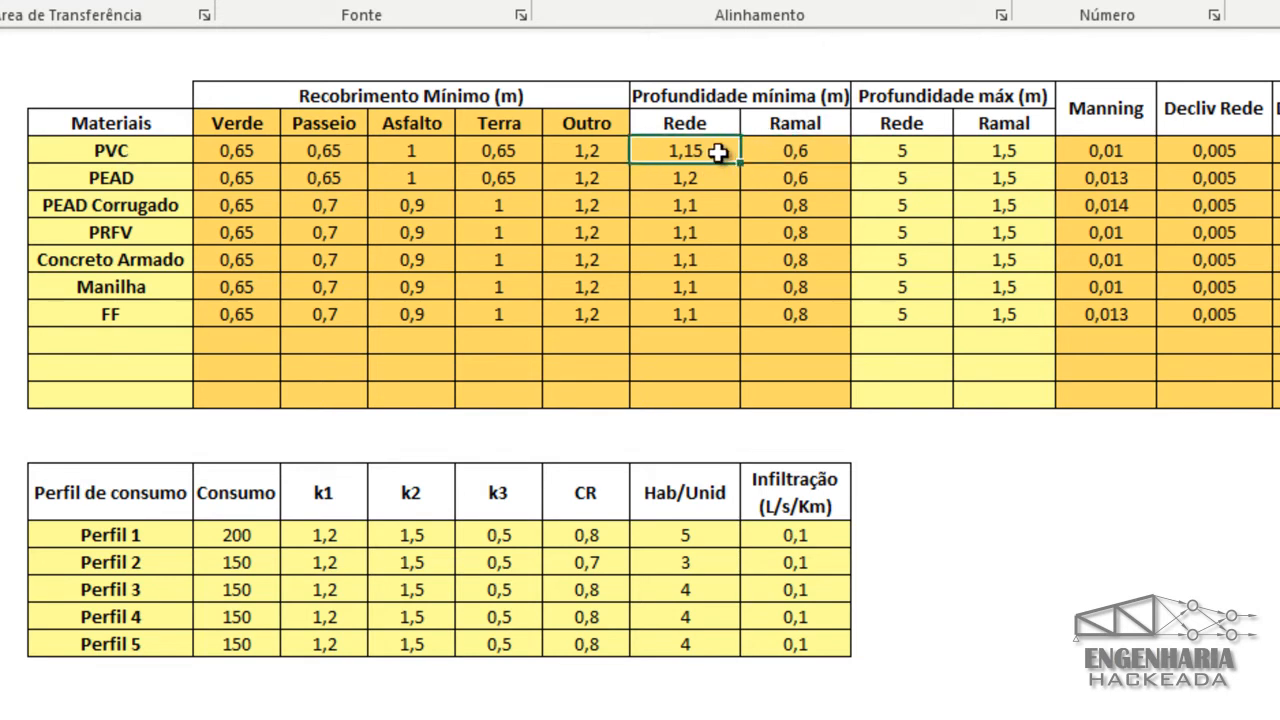
{"action": "left_click", "coordinate": [778, 151]}
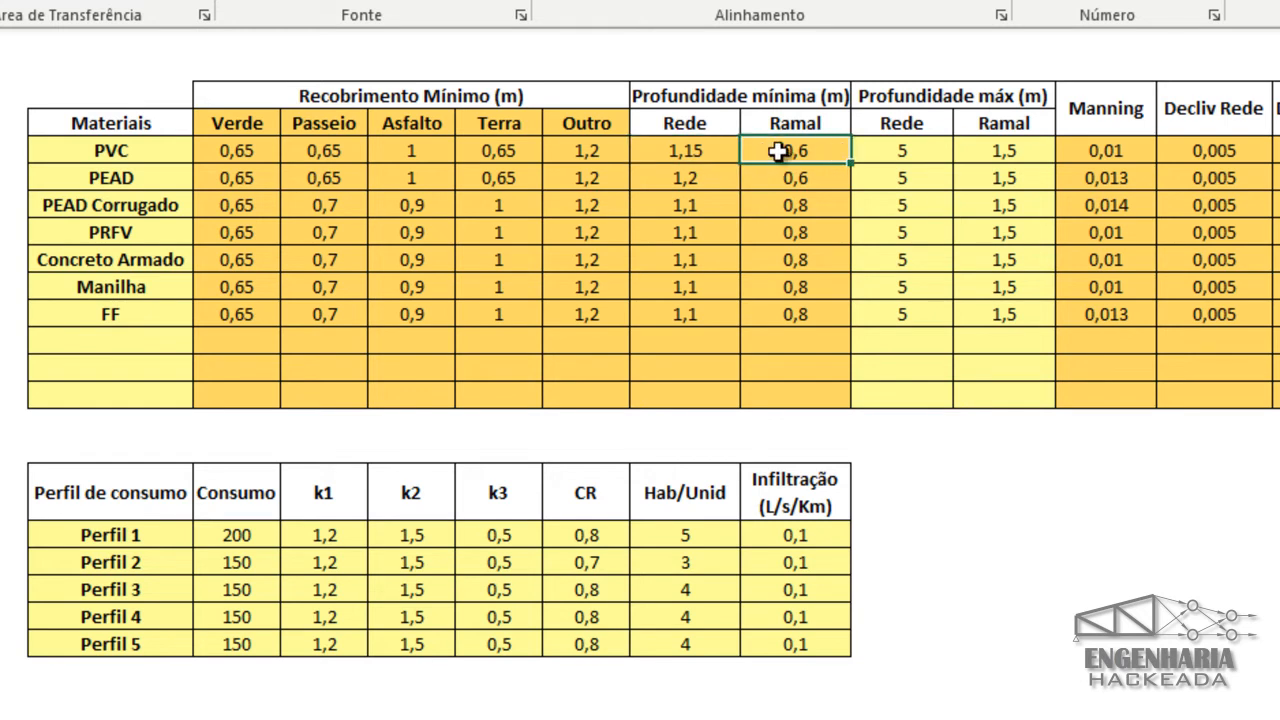
{"action": "left_click", "coordinate": [721, 149]}
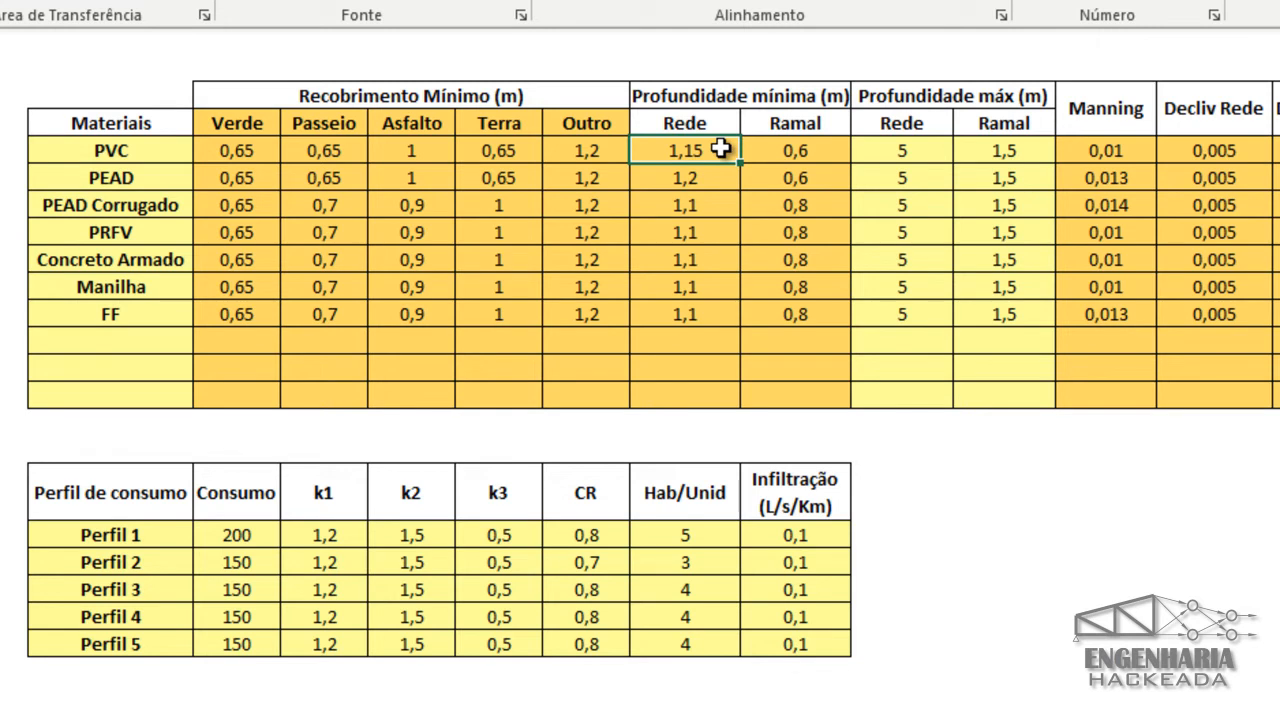
{"action": "left_click", "coordinate": [772, 150]}
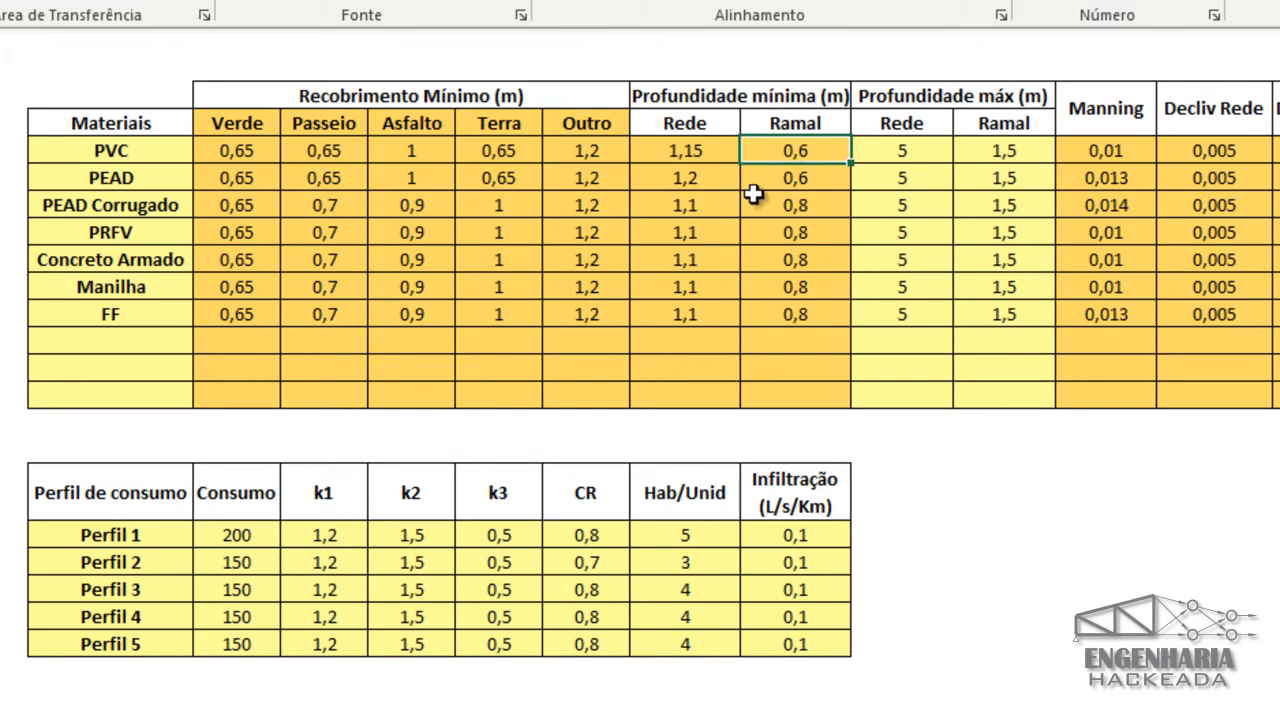
{"action": "left_click", "coordinate": [707, 160]}
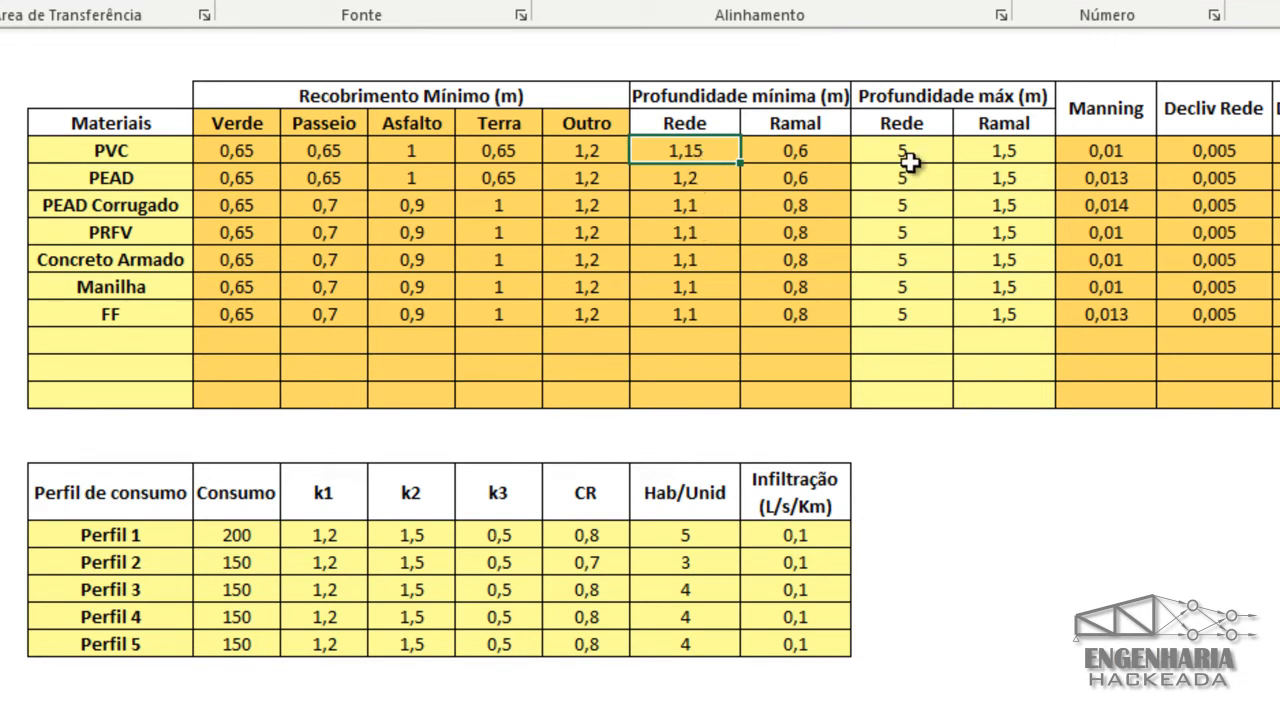
Review PVC's Profundidade máx values for Rede and Ramal, along with its Manning coefficient and Decliv Rede.
{"action": "left_click", "coordinate": [933, 102]}
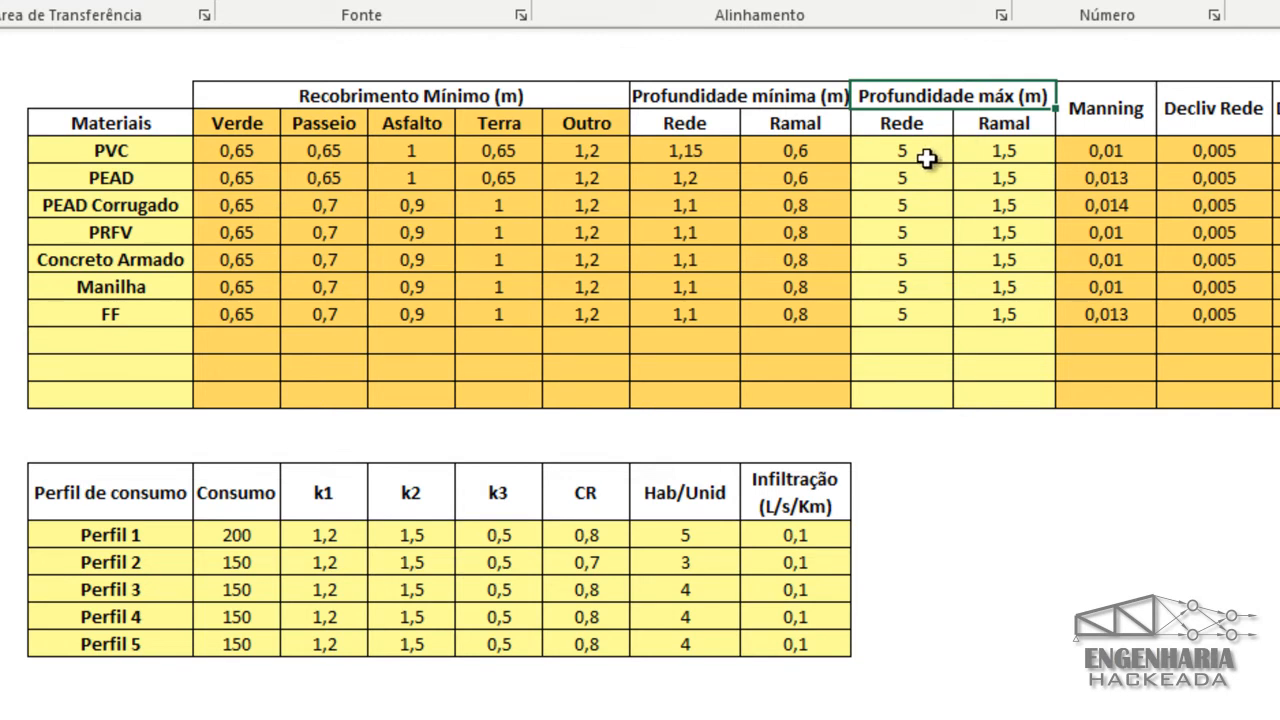
{"action": "left_click", "coordinate": [928, 152]}
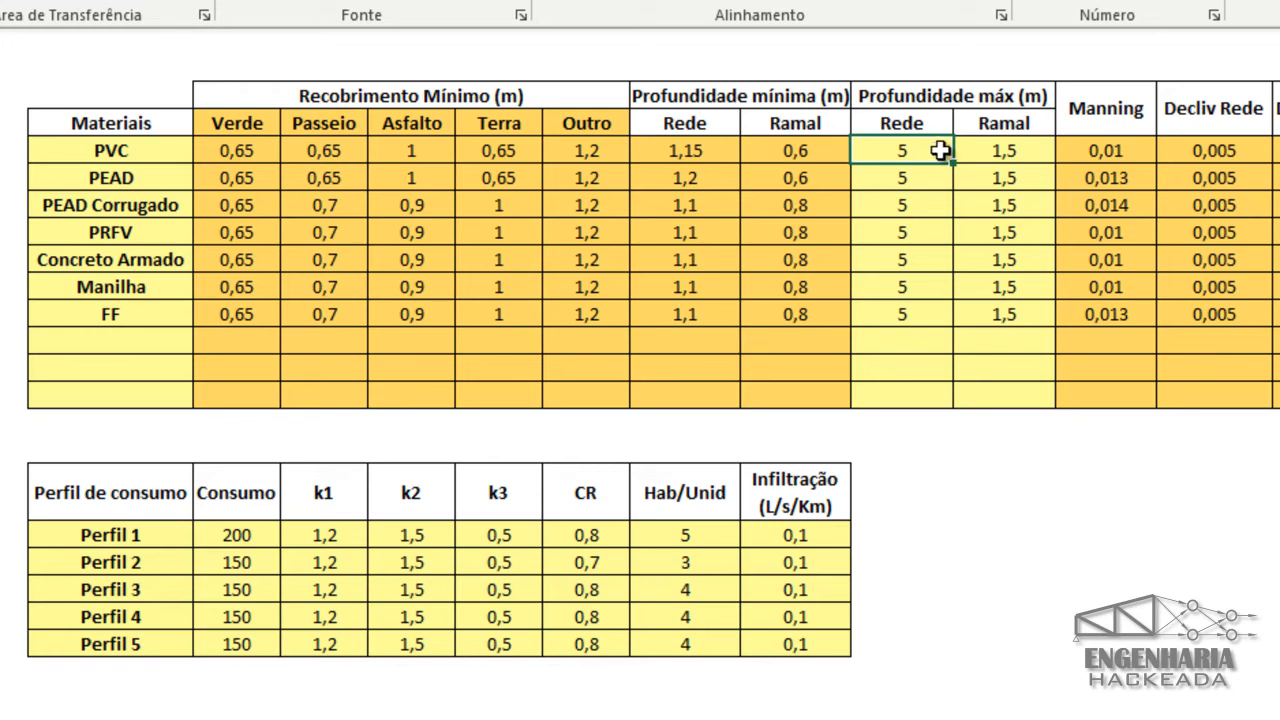
{"action": "left_click", "coordinate": [975, 151]}
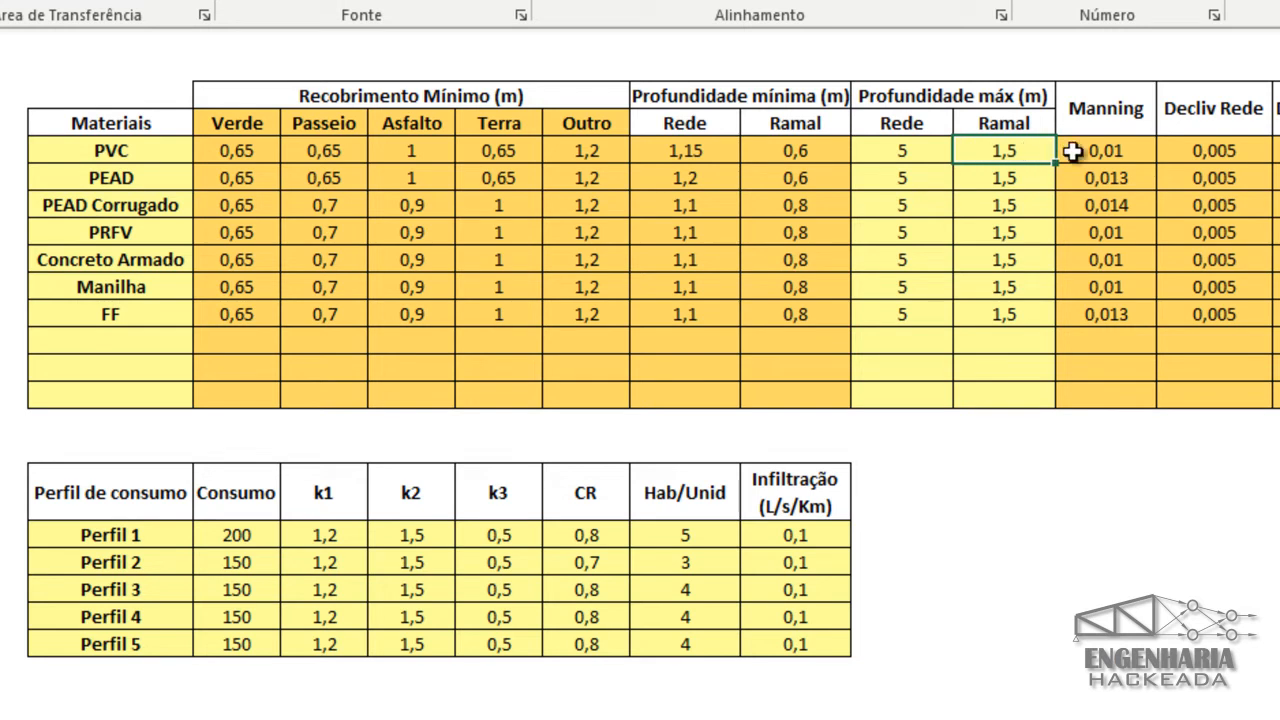
{"action": "left_click", "coordinate": [1129, 150]}
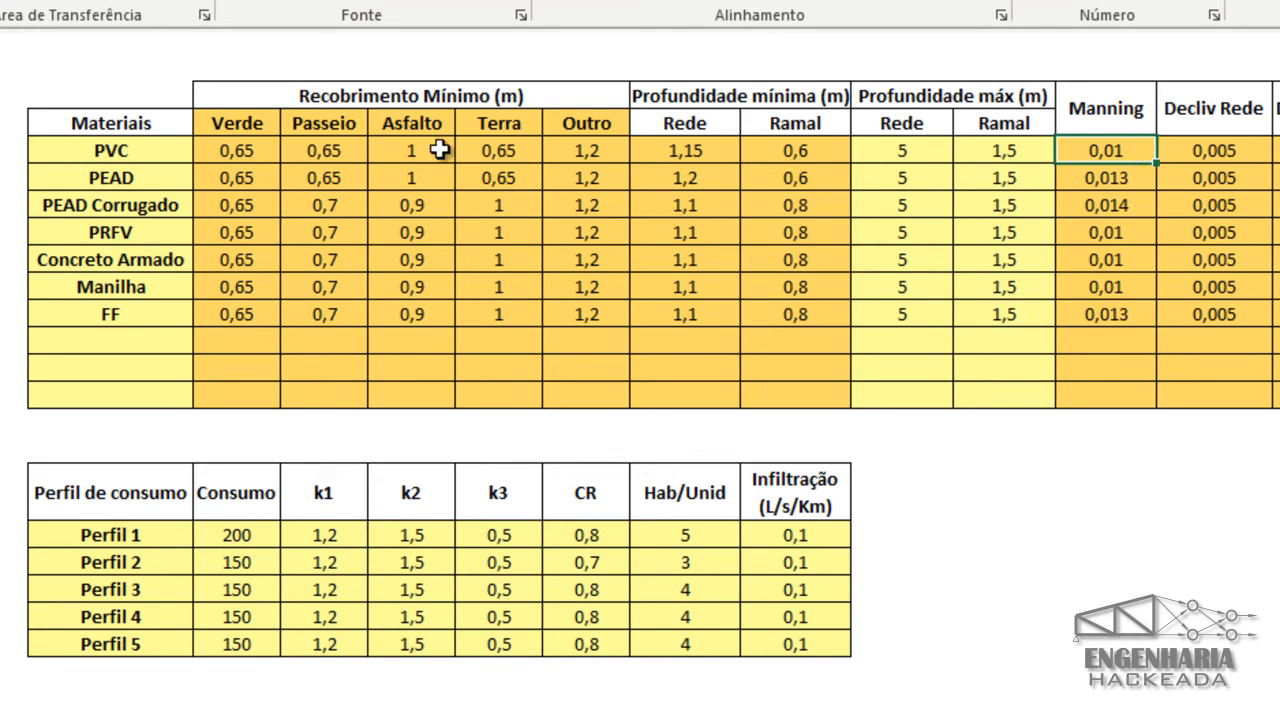
{"action": "left_click", "coordinate": [1195, 147]}
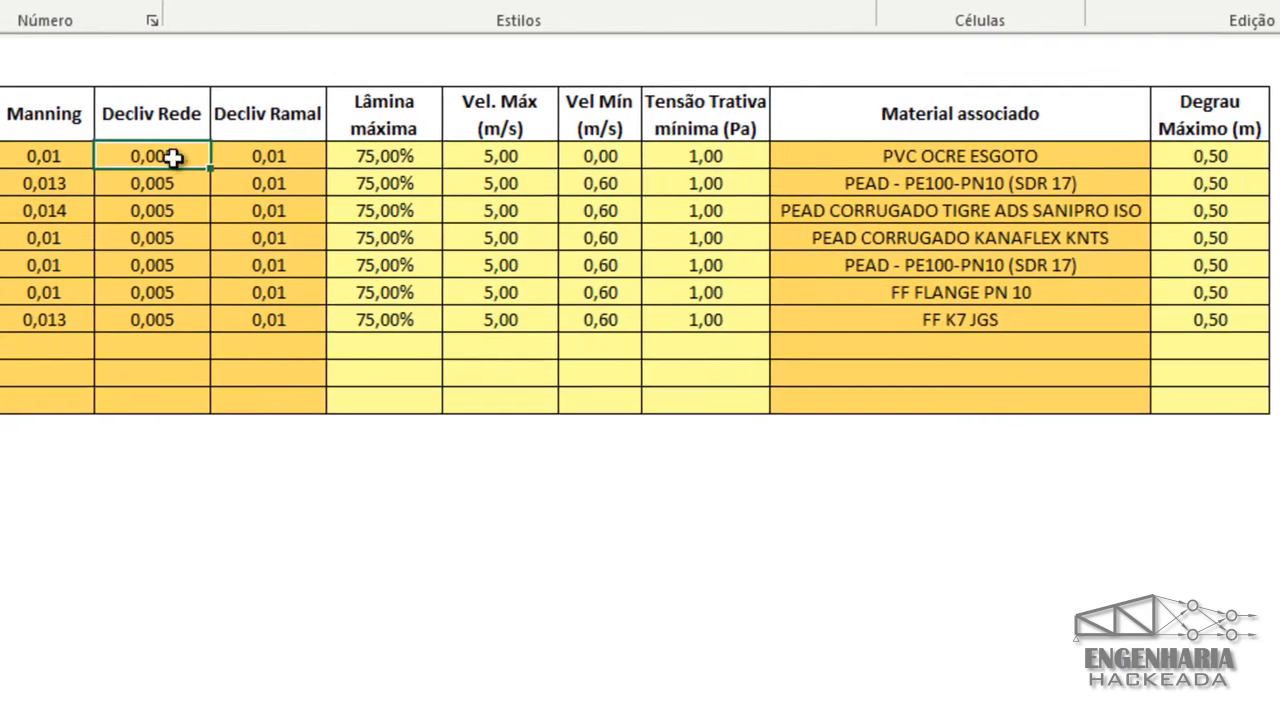
Set the Decliv Ramal value for PVC to 0,005.
{"action": "left_click", "coordinate": [233, 157]}
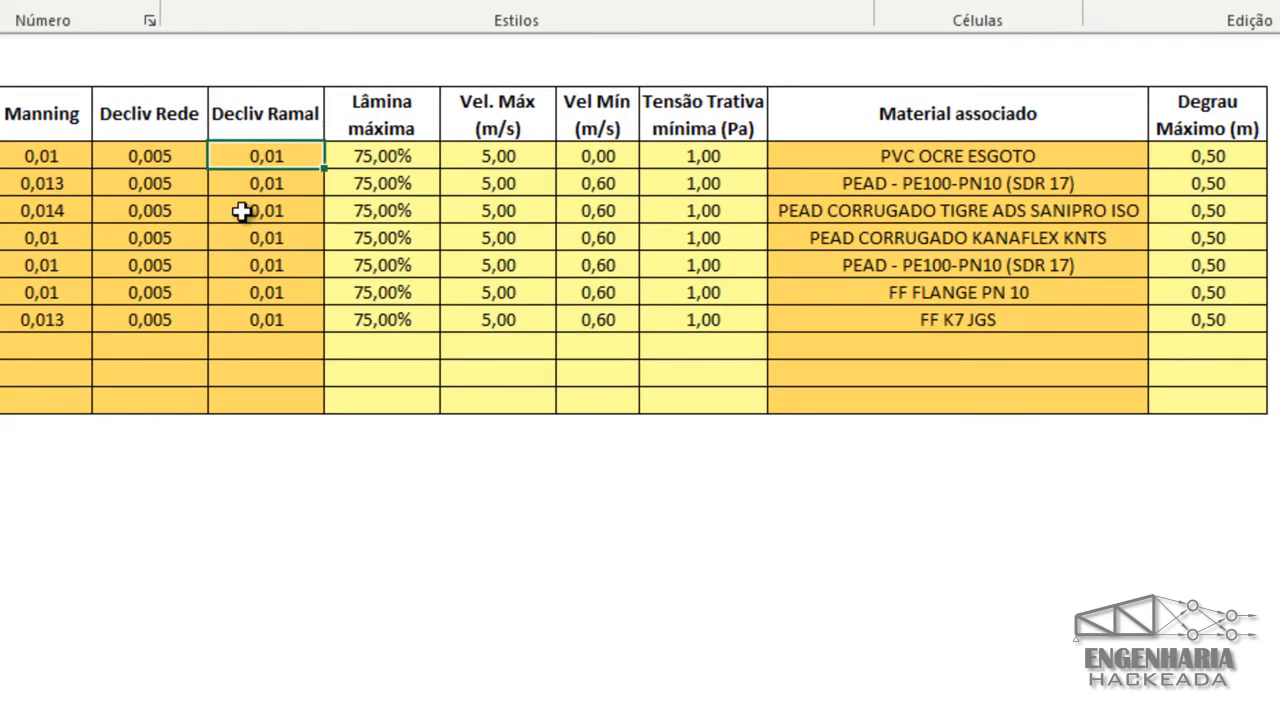
{"action": "type", "text": "0,005"}
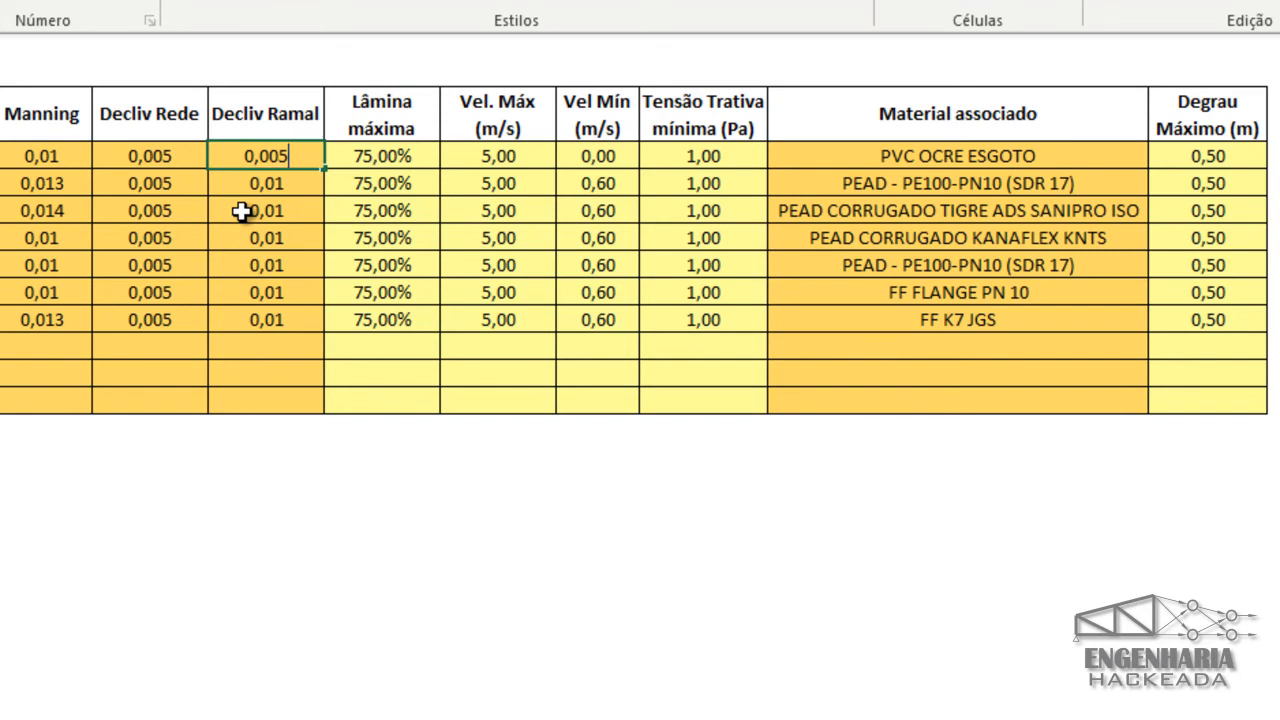
{"action": "key", "text": "Return"}
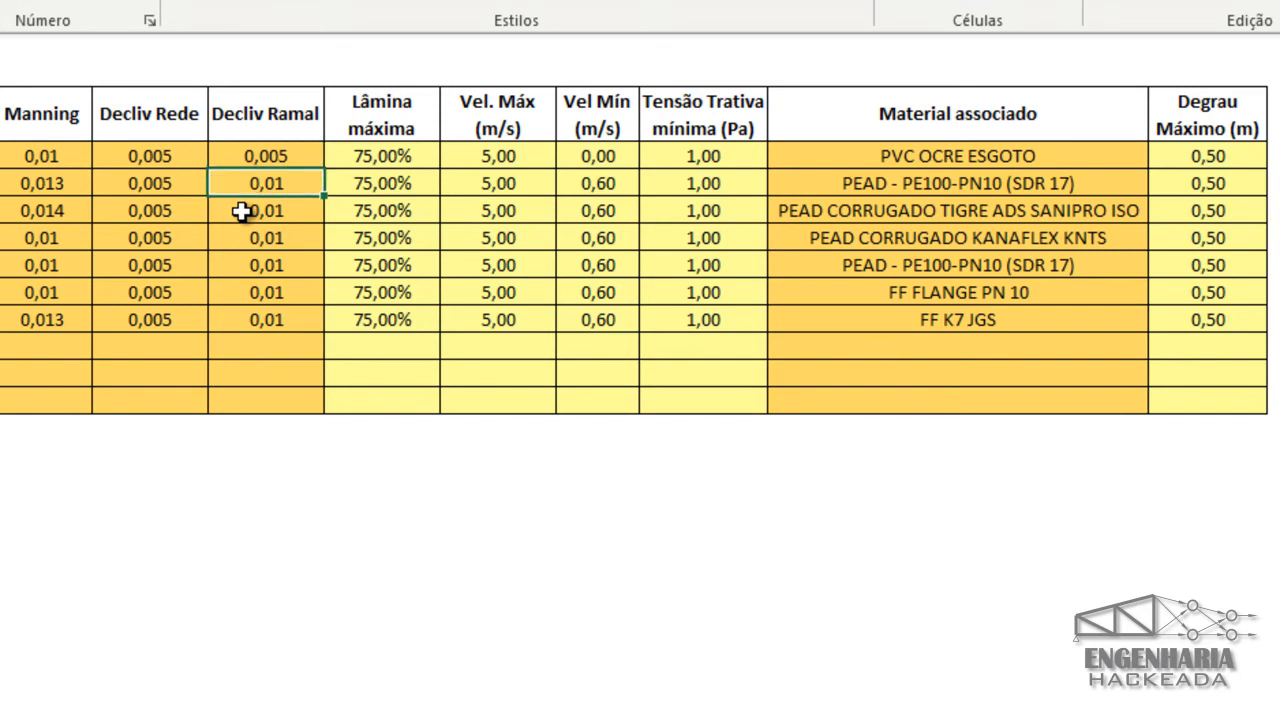
Review PVC's remaining limits: Lâmina máxima, maximum and minimum velocity, Tensão Trativa mínima, Degrau Máximo and Material associado.
{"action": "left_click", "coordinate": [352, 157]}
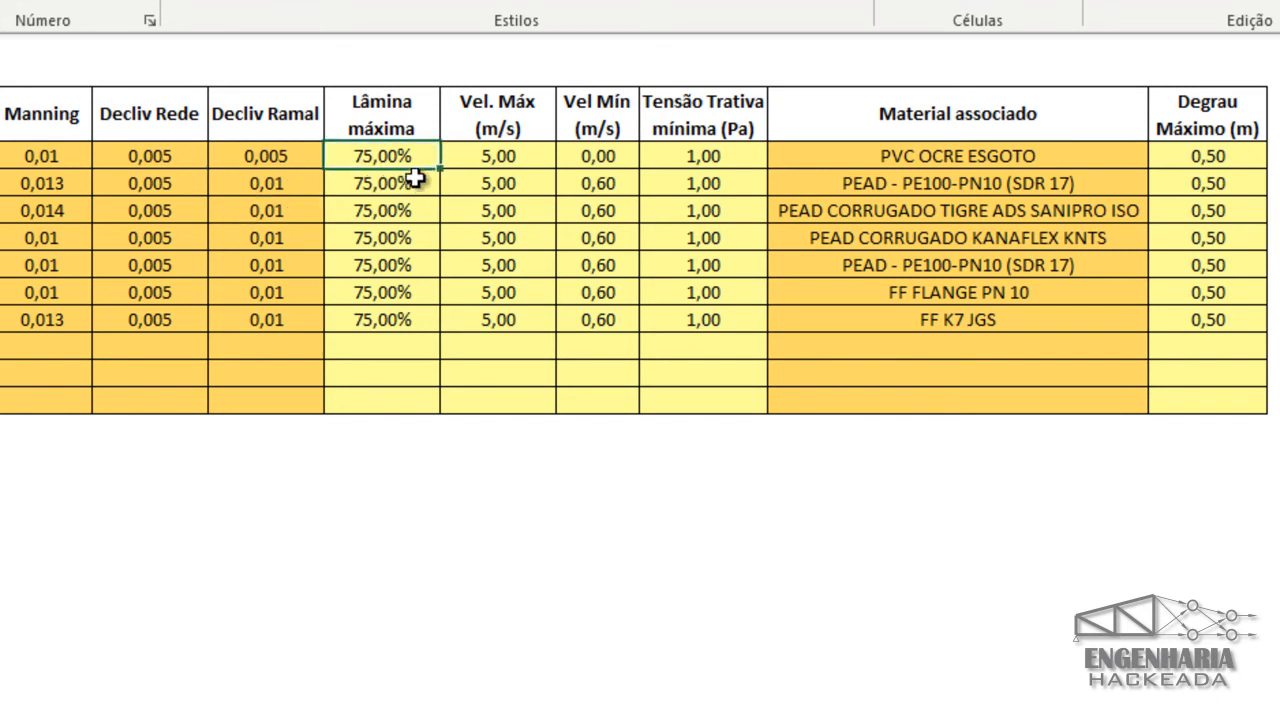
{"action": "left_click", "coordinate": [474, 162]}
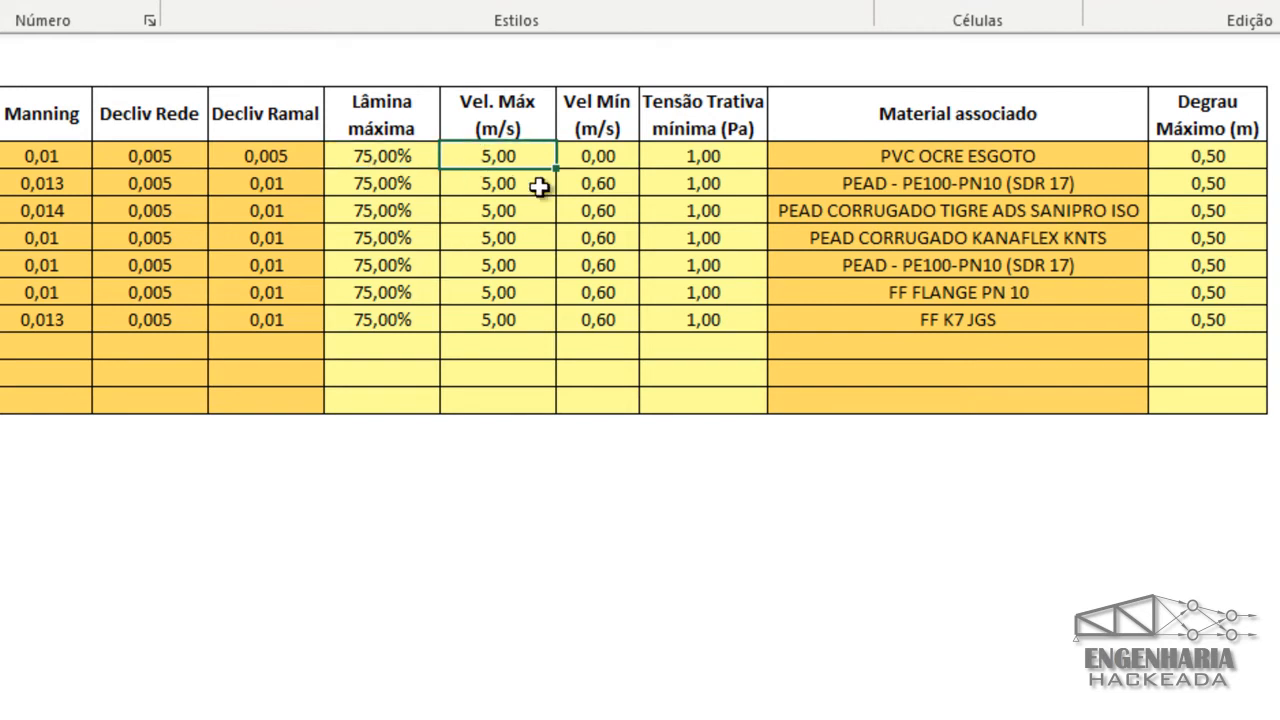
{"action": "left_click", "coordinate": [589, 152]}
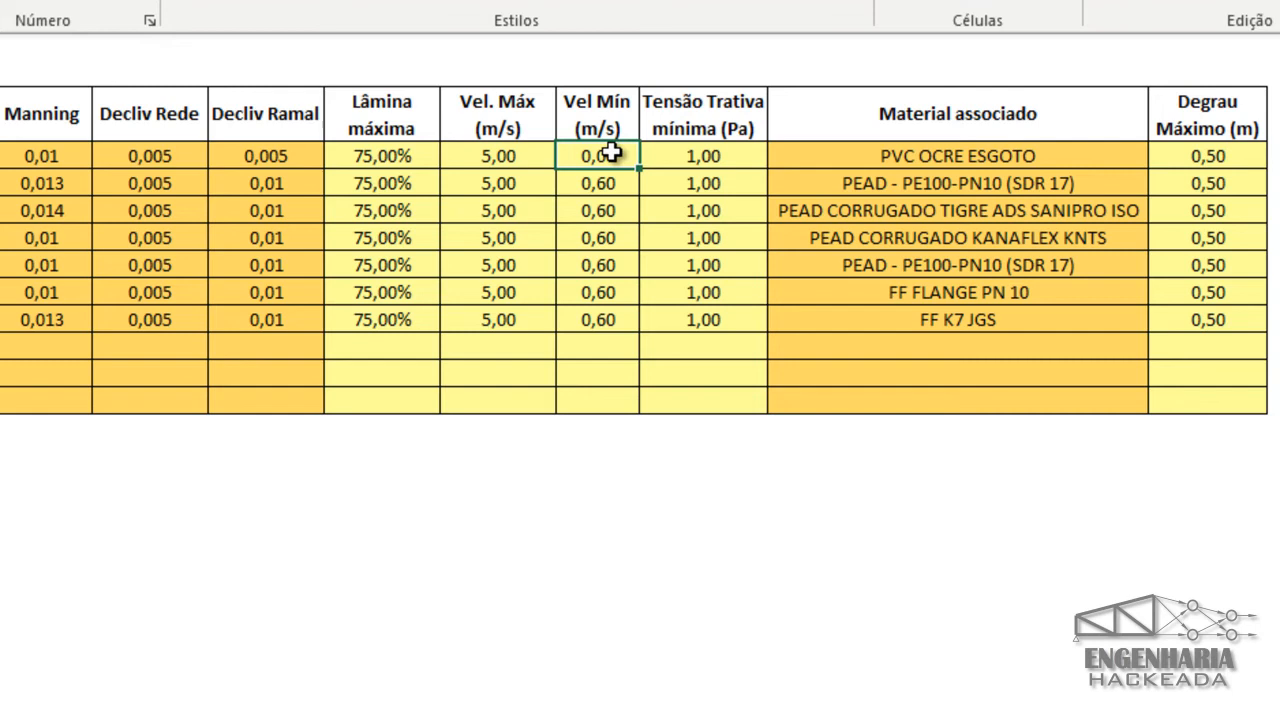
{"action": "left_click", "coordinate": [655, 150]}
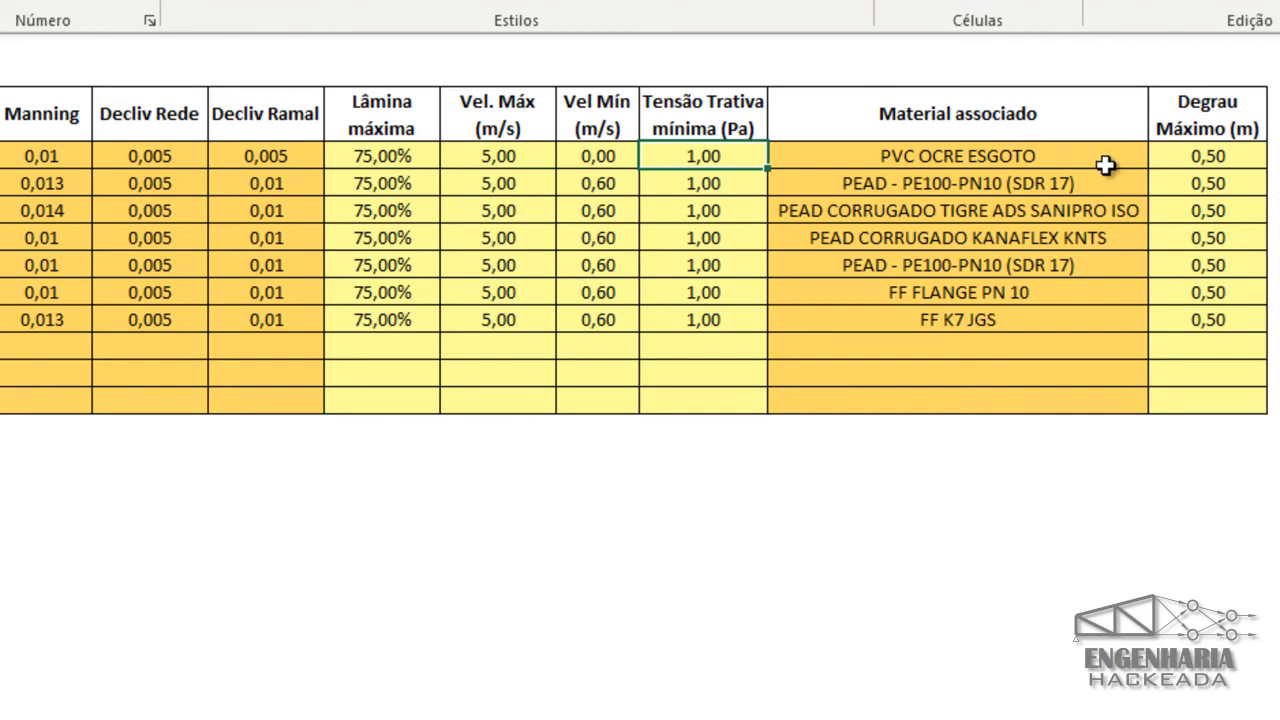
{"action": "left_click", "coordinate": [1182, 166]}
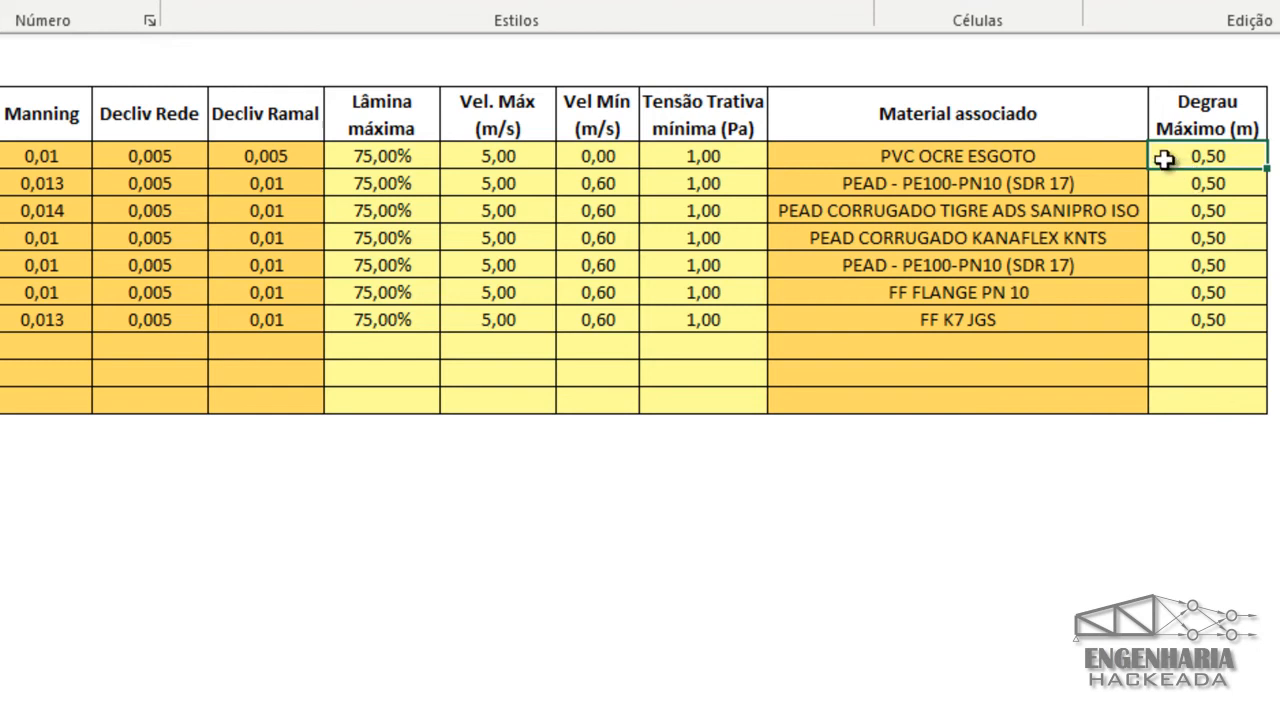
{"action": "left_click", "coordinate": [1133, 160]}
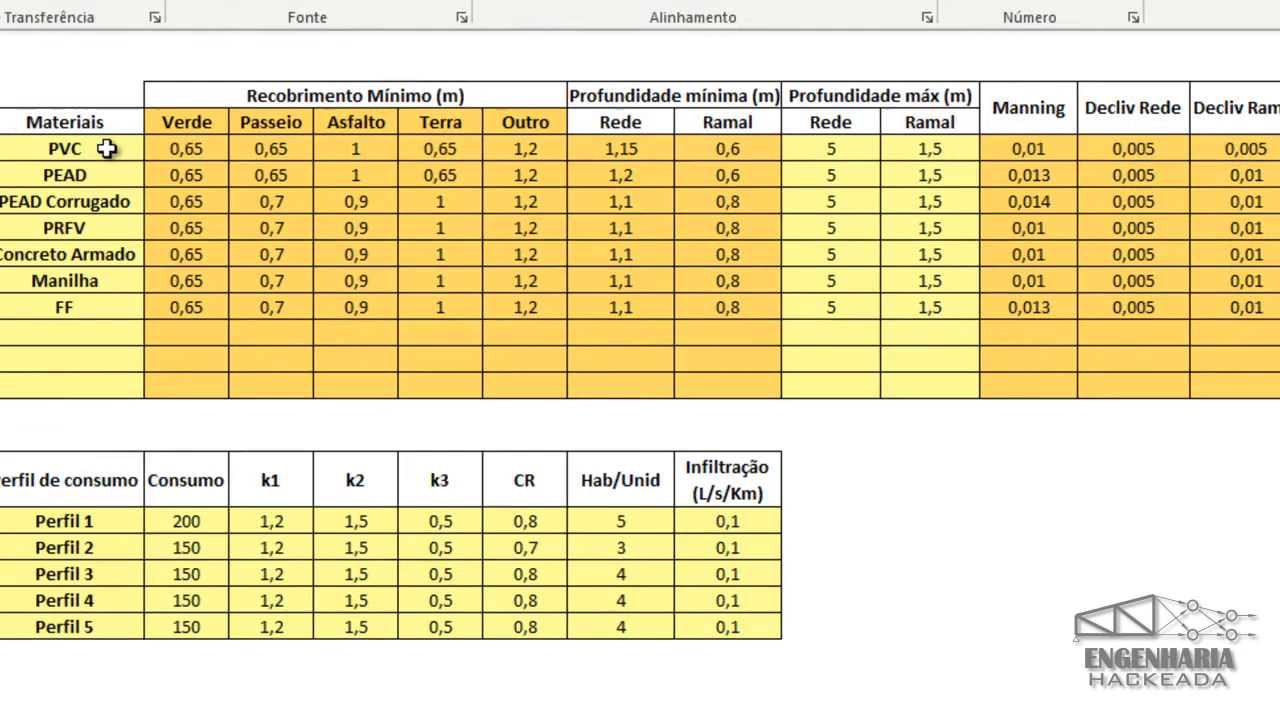
Browse the Material associado options for PVC and choose PVC OCRE ESGOTO.
{"action": "left_click", "coordinate": [168, 148]}
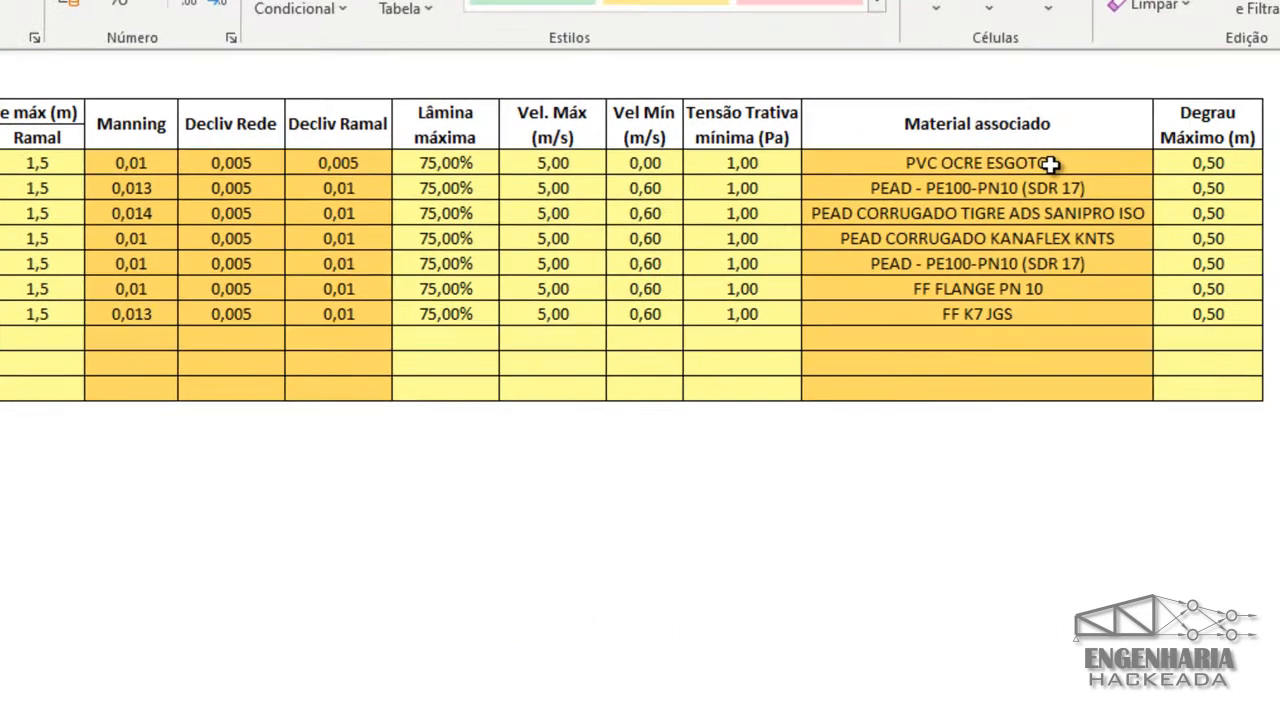
{"action": "left_click", "coordinate": [1051, 166]}
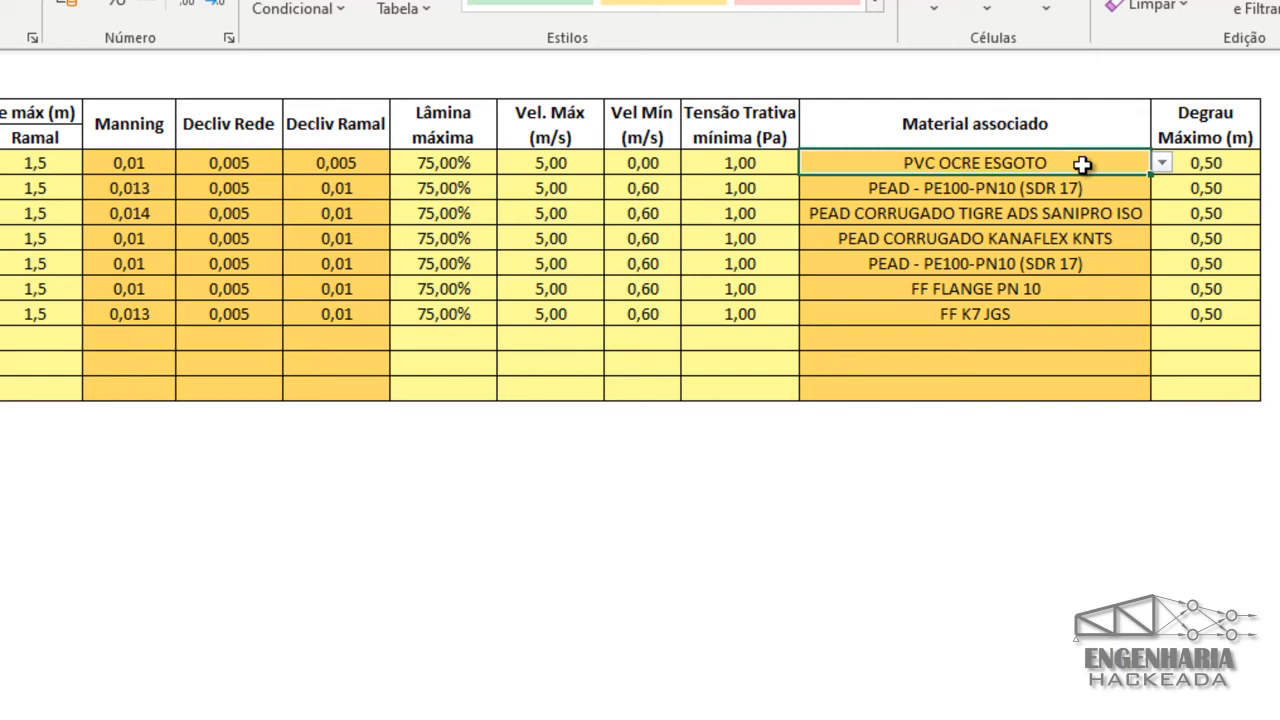
{"action": "left_click", "coordinate": [1161, 163]}
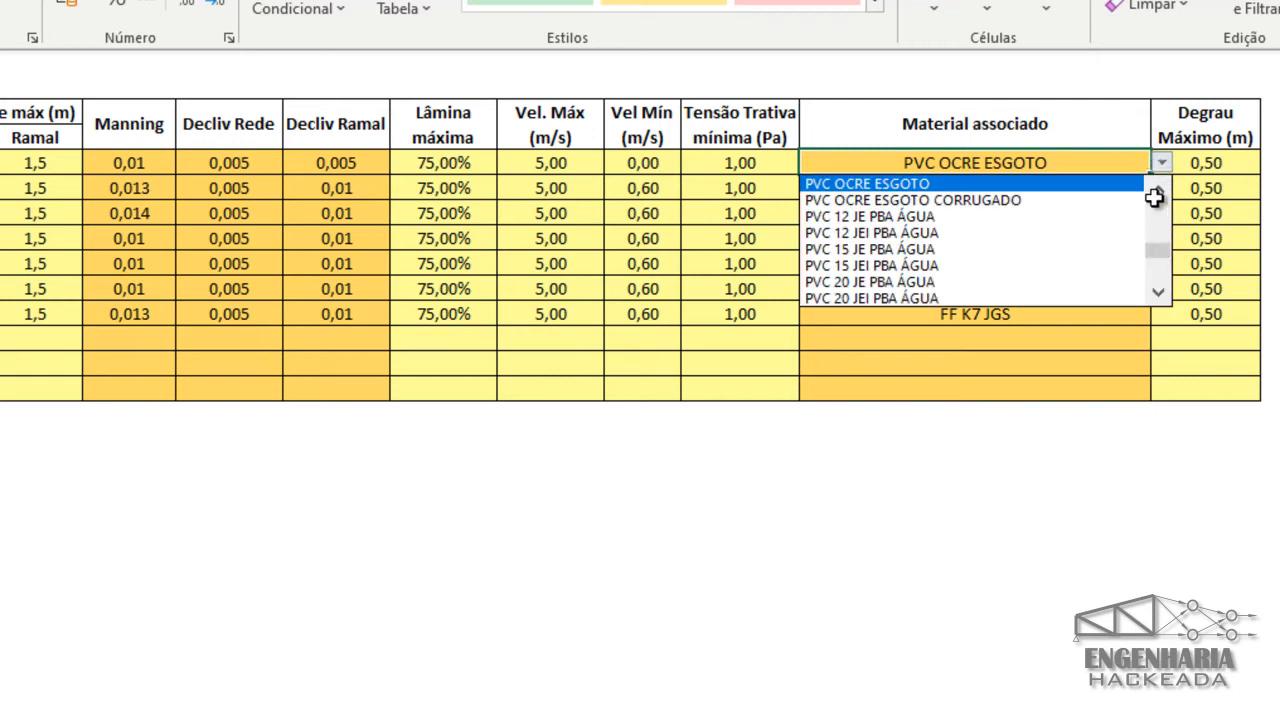
{"action": "left_click_drag", "start_coordinate": [1154, 251], "coordinate": [1152, 180]}
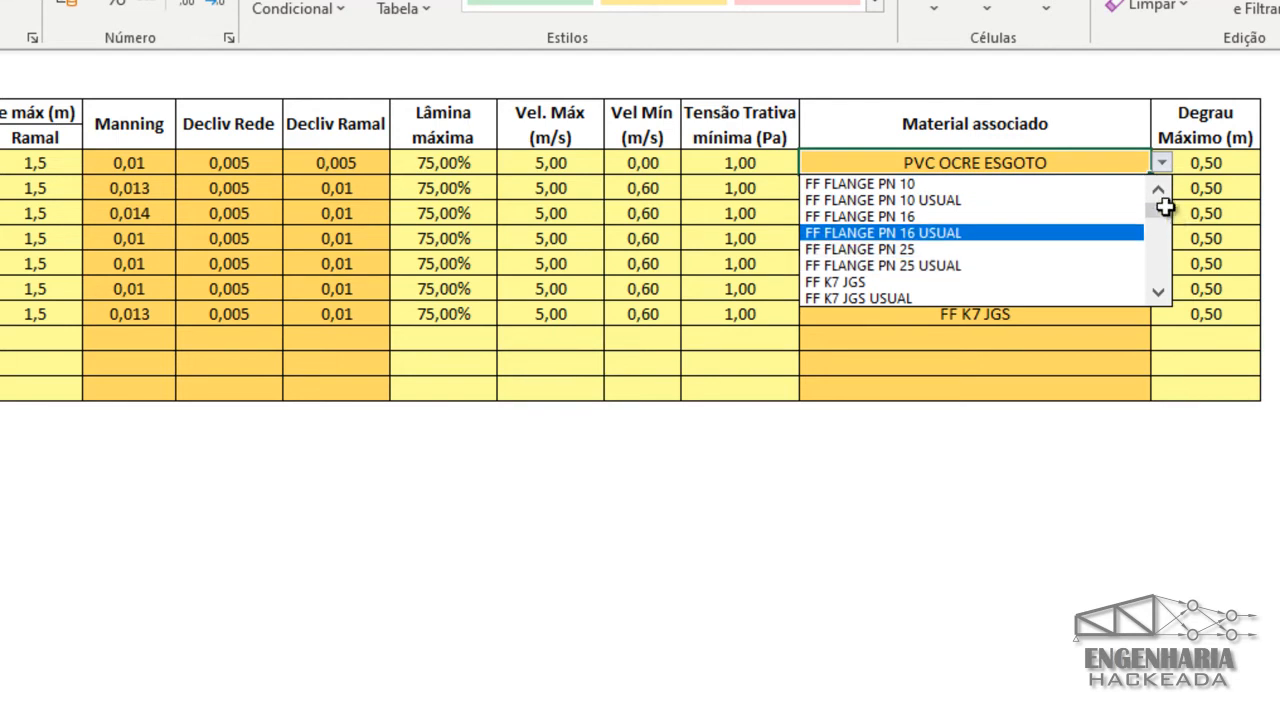
{"action": "left_click_drag", "start_coordinate": [1160, 205], "coordinate": [1146, 216]}
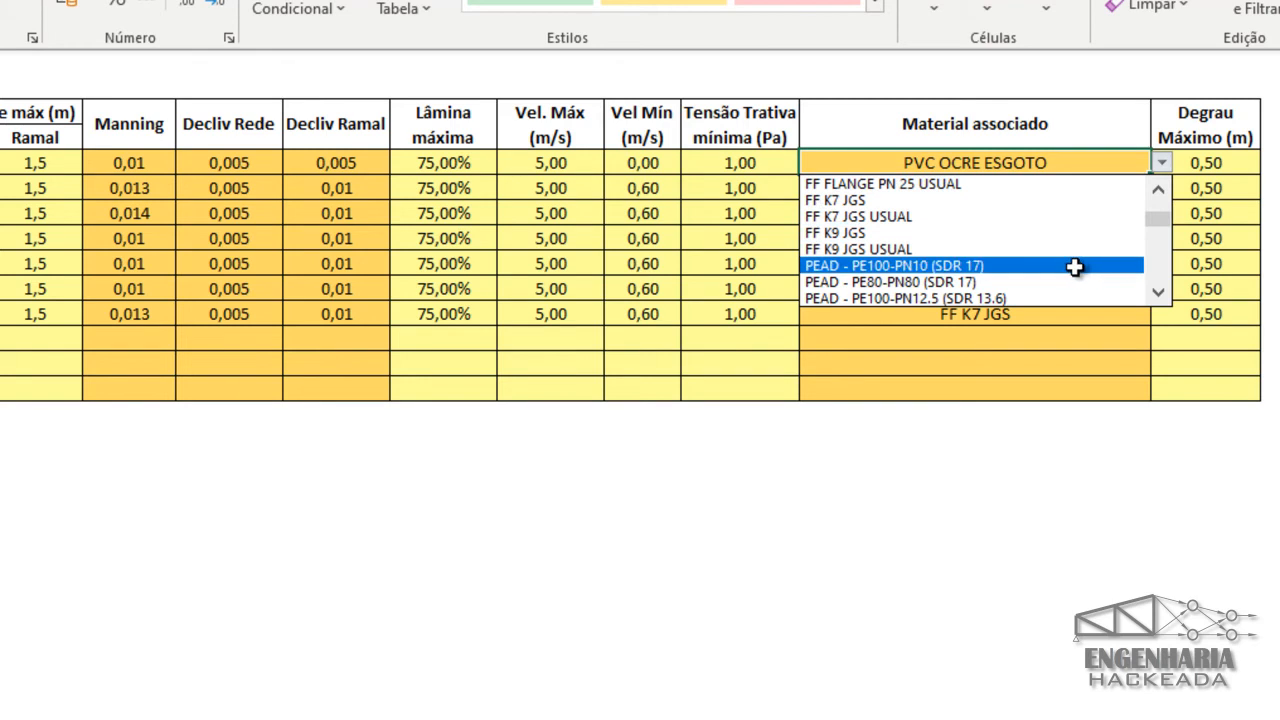
{"action": "left_click_drag", "start_coordinate": [1157, 220], "coordinate": [1155, 246]}
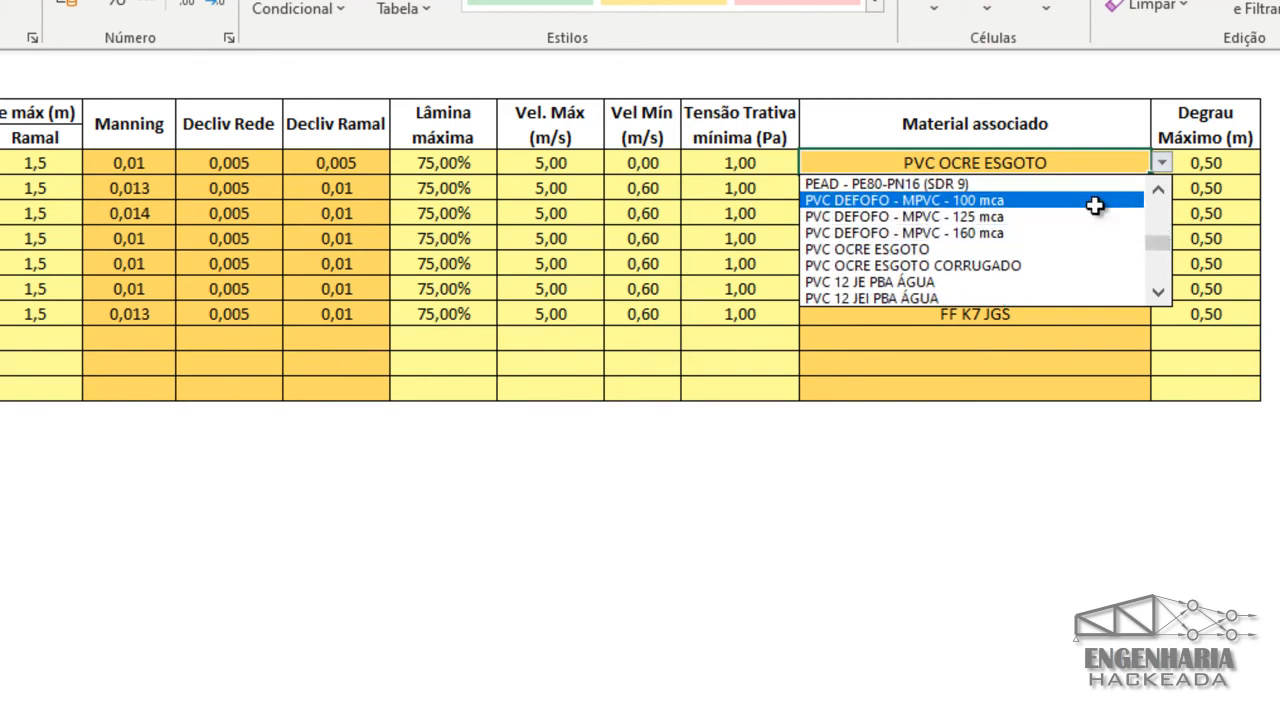
{"action": "left_click", "coordinate": [961, 249]}
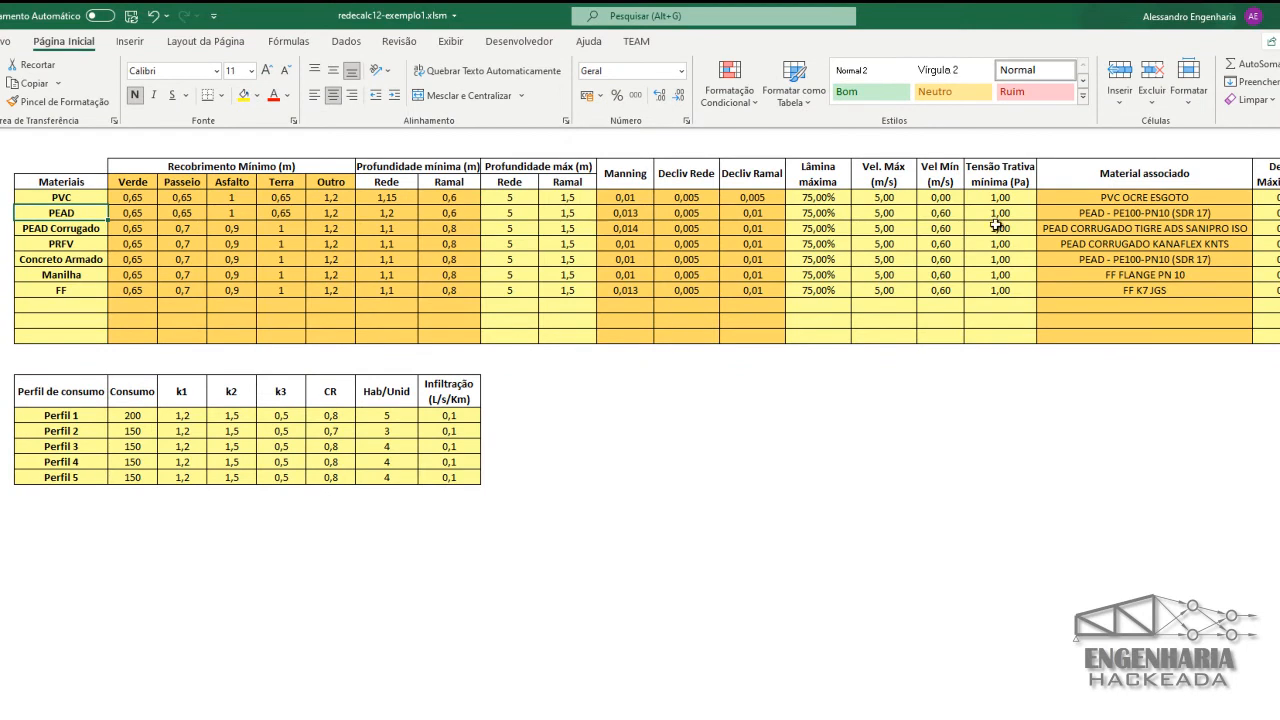
Choose PEAD - PE100-PN10 (SDR 17) as the Material associado for PEAD.
{"action": "left_click", "coordinate": [1095, 214]}
{"action": "left_click", "coordinate": [1257, 214]}
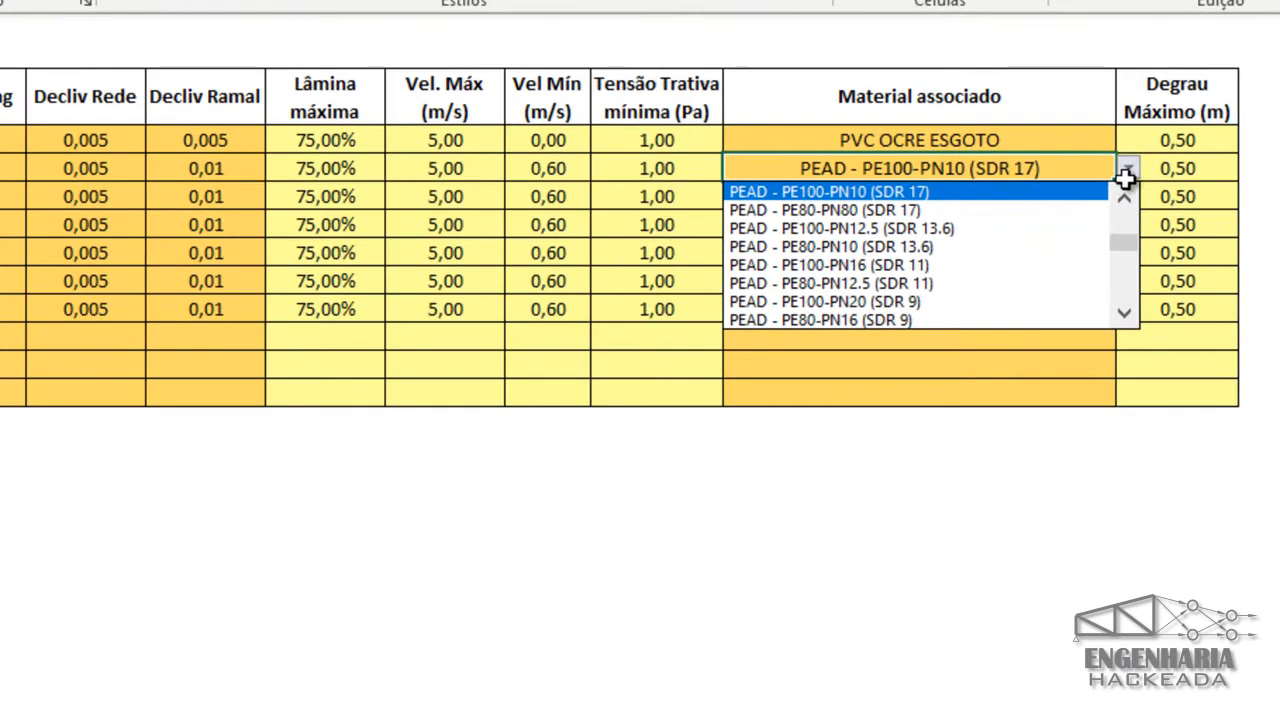
{"action": "left_click", "coordinate": [916, 192]}
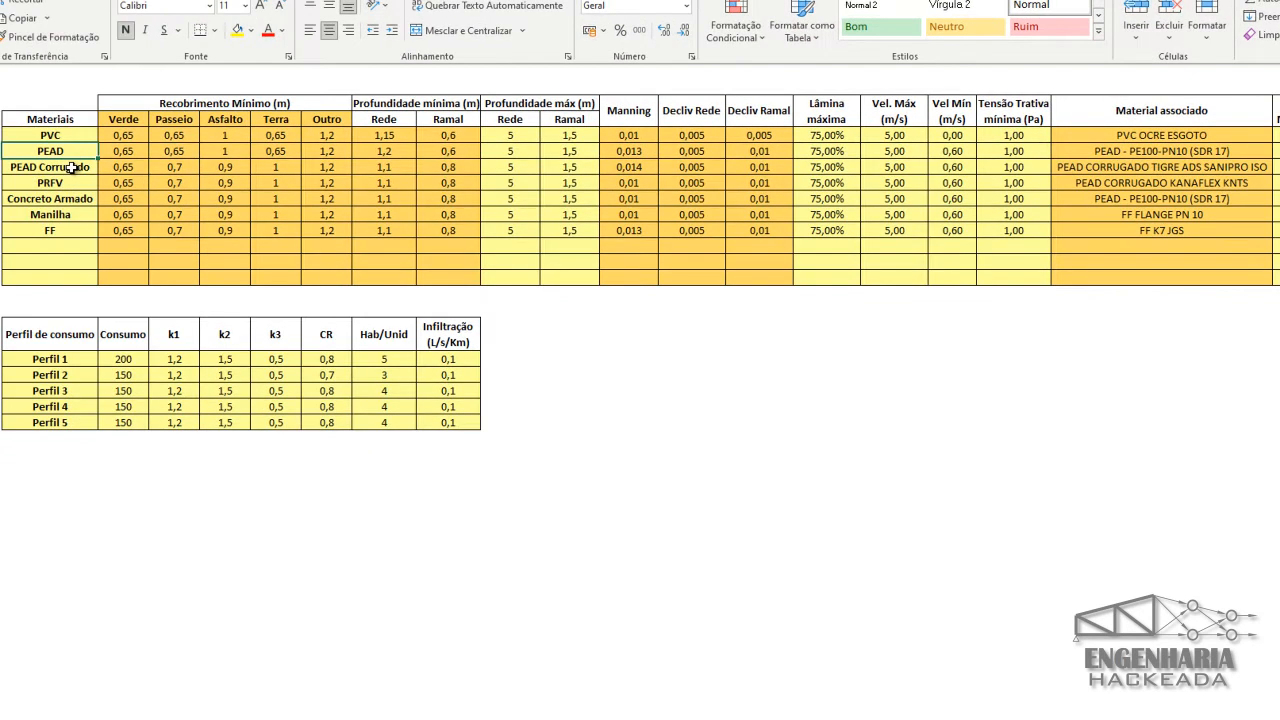
Choose PEAD CORRUGADO TIGRE ADS SANIPRO ISO as the Material associado for PEAD Corrugado.
{"action": "left_click", "coordinate": [72, 168]}
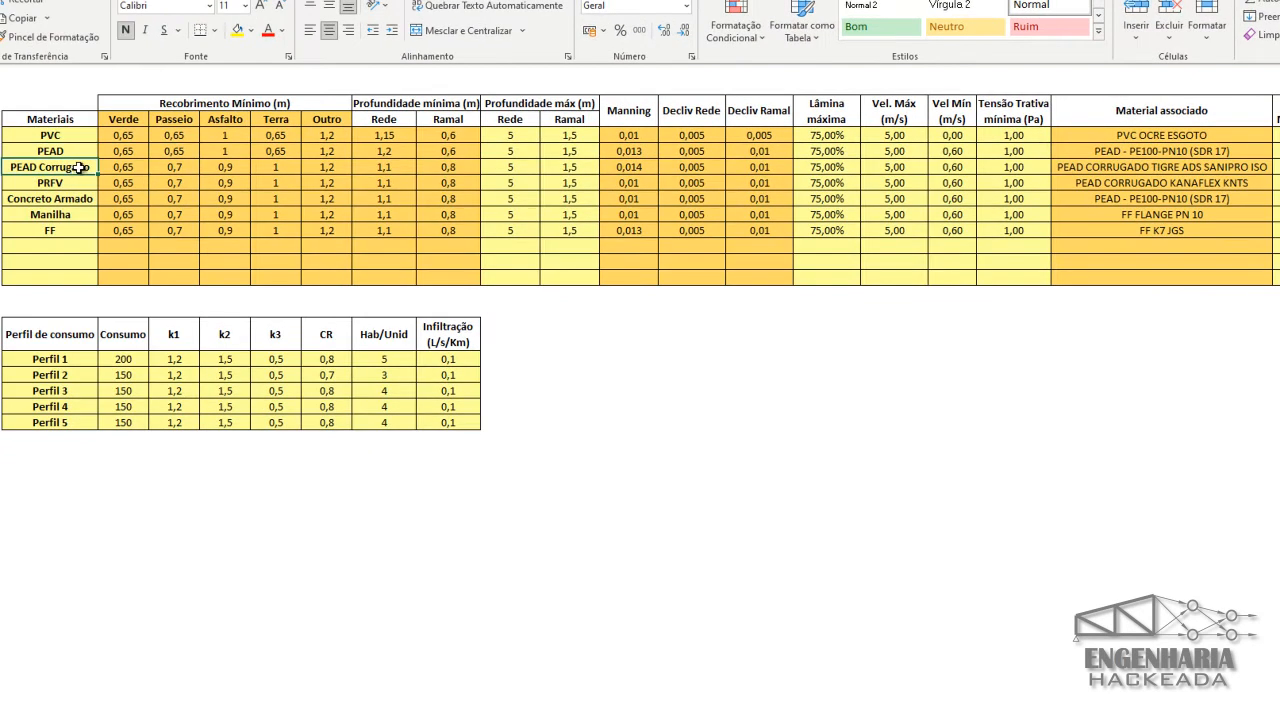
{"action": "left_click", "coordinate": [1080, 168]}
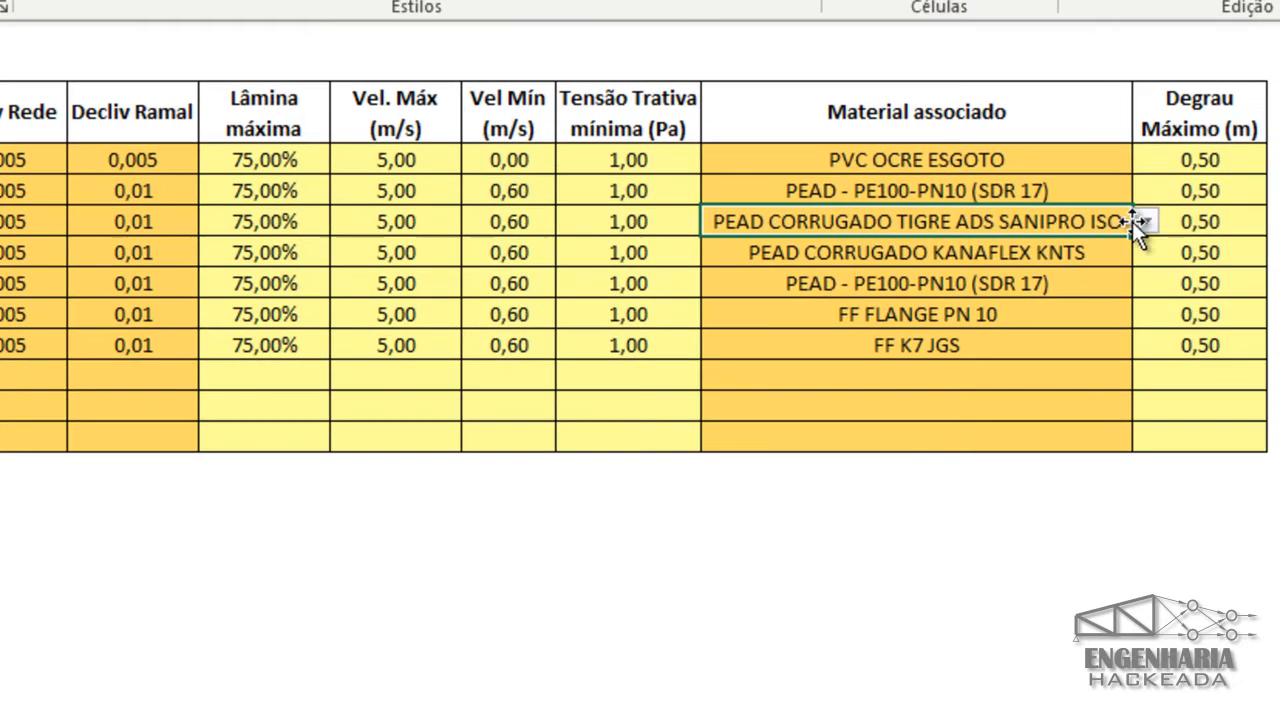
{"action": "left_click", "coordinate": [1169, 211]}
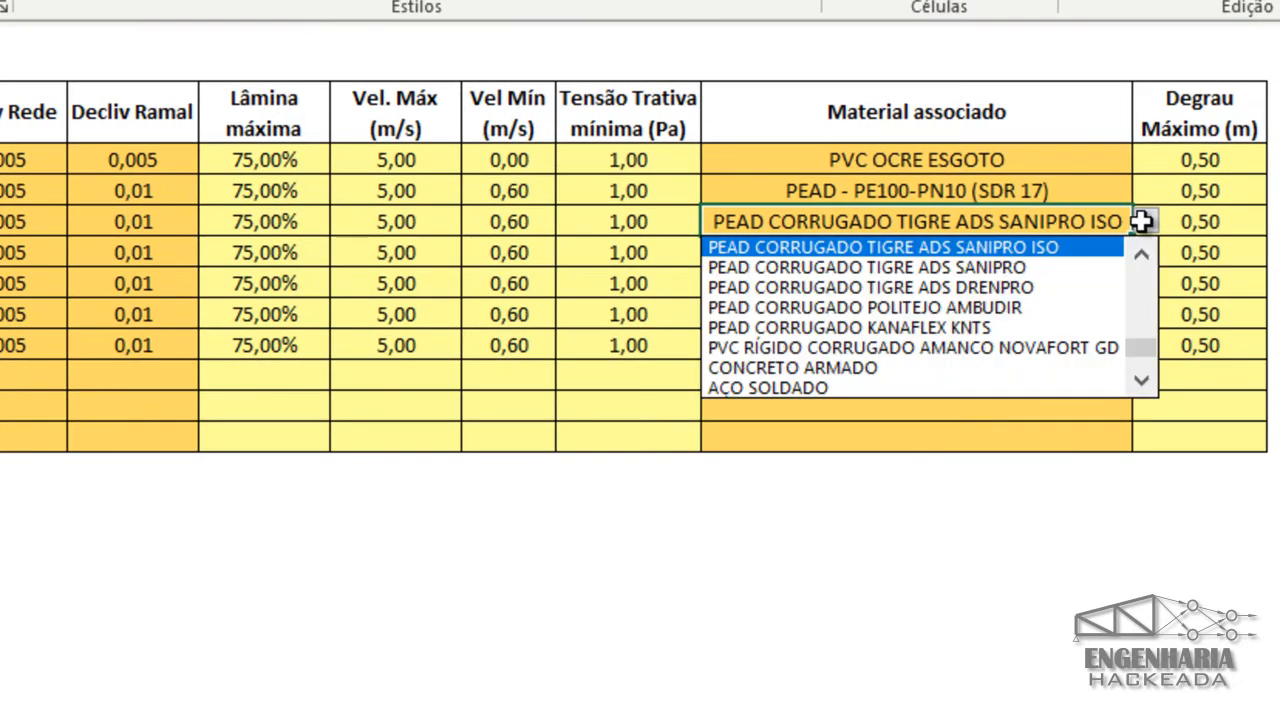
{"action": "left_click", "coordinate": [1032, 248]}
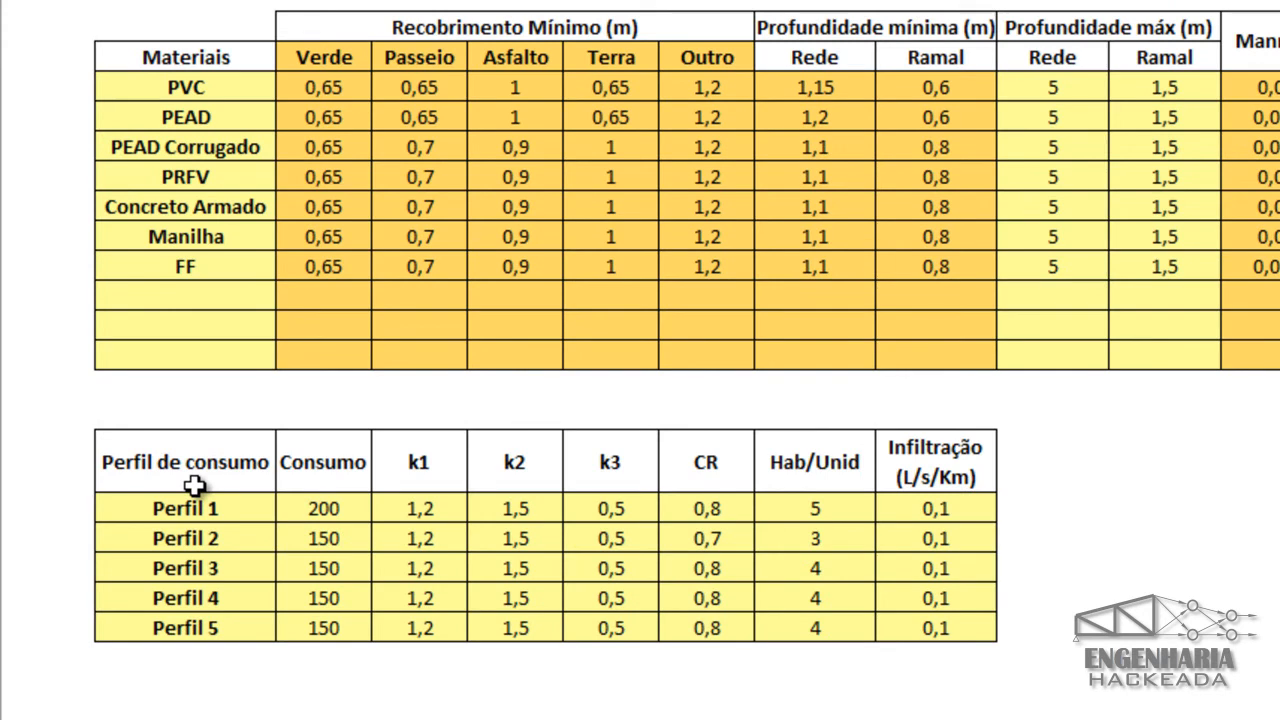
{"action": "left_click", "coordinate": [194, 486]}
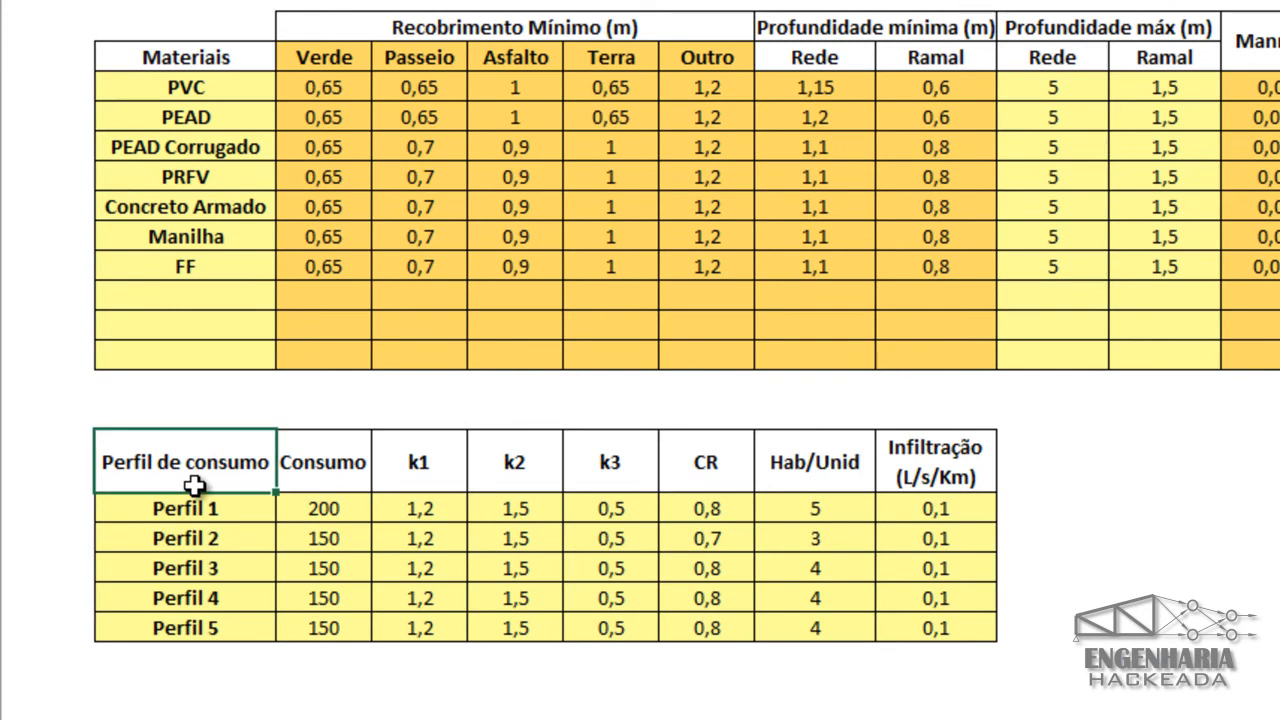
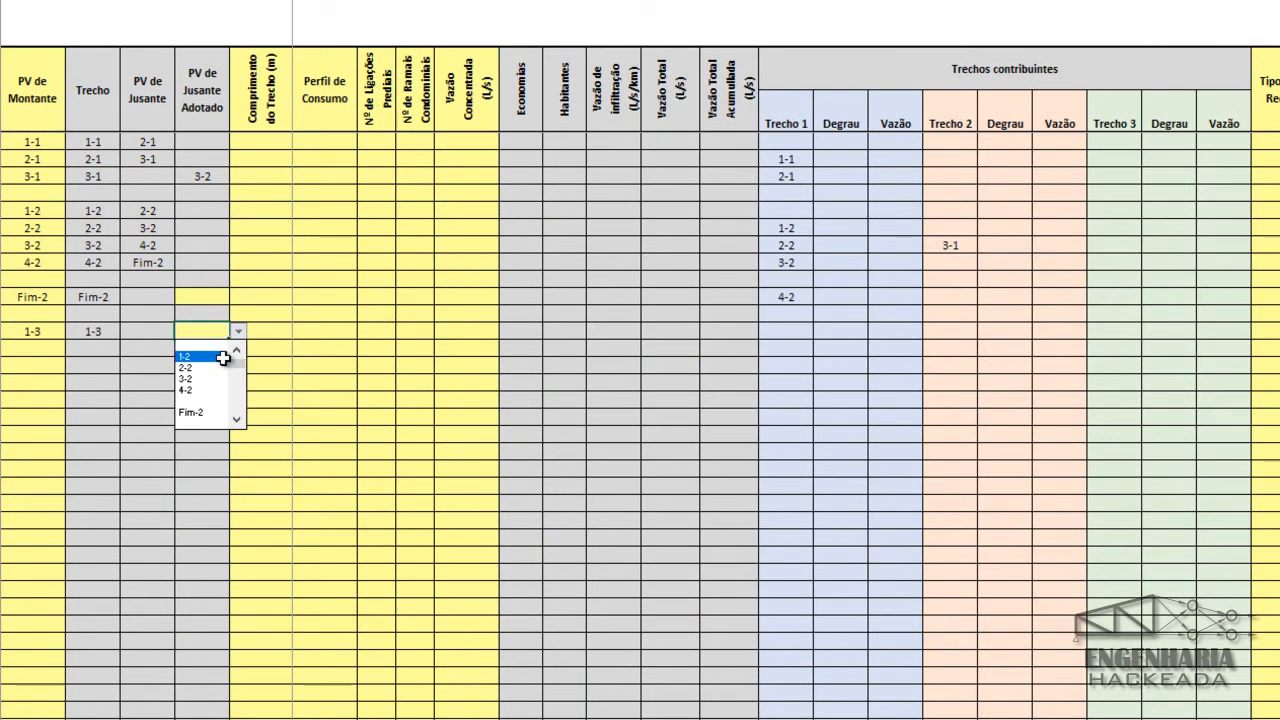
Assign 3-2 as the PV de Jusante Adotado of trecho 1-3.
{"action": "left_click", "coordinate": [216, 379]}
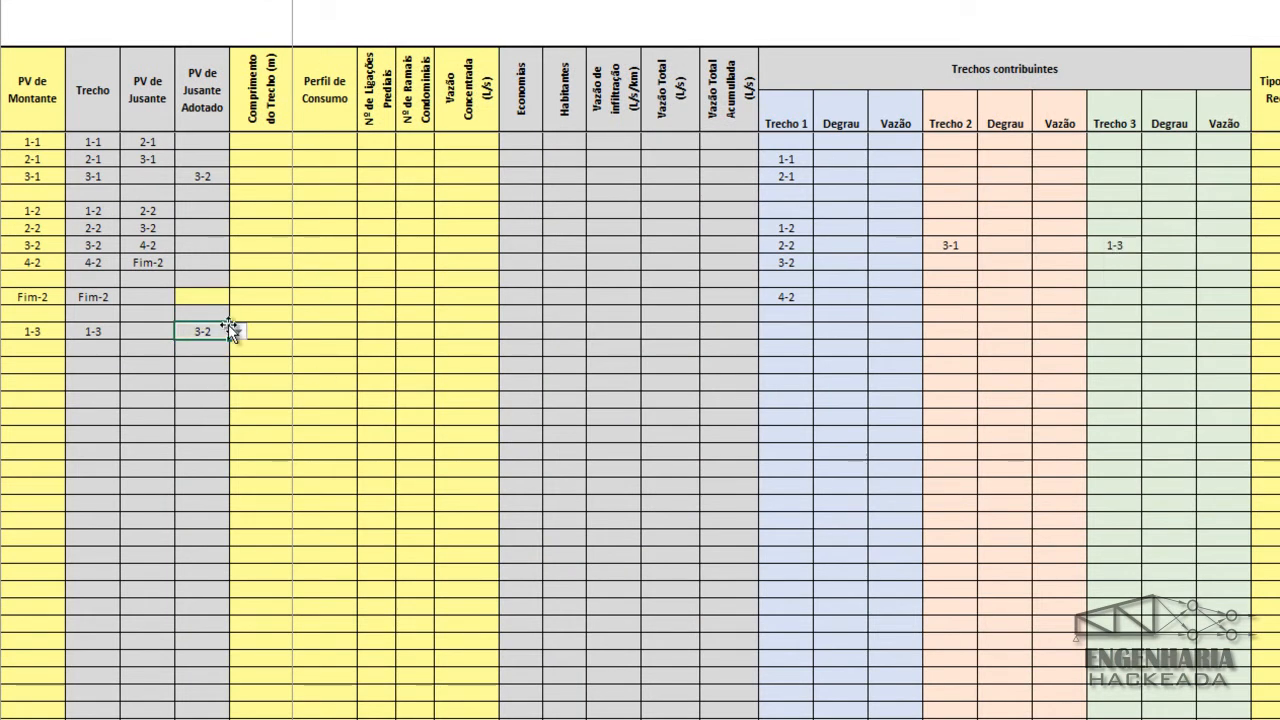
Remove trecho 1-3 by clearing its PV de Jusante Adotado and PV de Montante entries.
{"action": "left_click", "coordinate": [45, 331]}
{"action": "left_click", "coordinate": [183, 331]}
{"action": "key", "text": "Delete"}
{"action": "left_click", "coordinate": [38, 331]}
{"action": "key", "text": "Delete"}
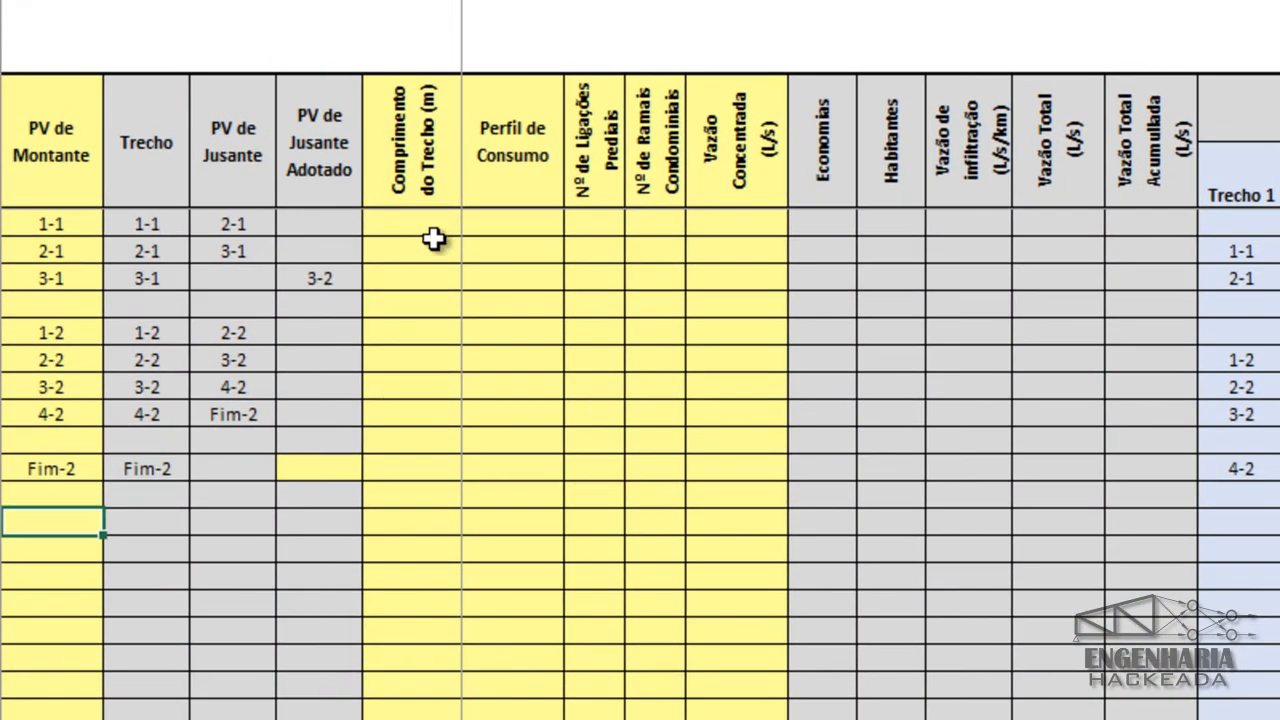
Enter the Comprimento do Trecho for trechos 1-1, 2-1 and 3-1 as 20, 10 and 30 m.
{"action": "left_click", "coordinate": [268, 144]}
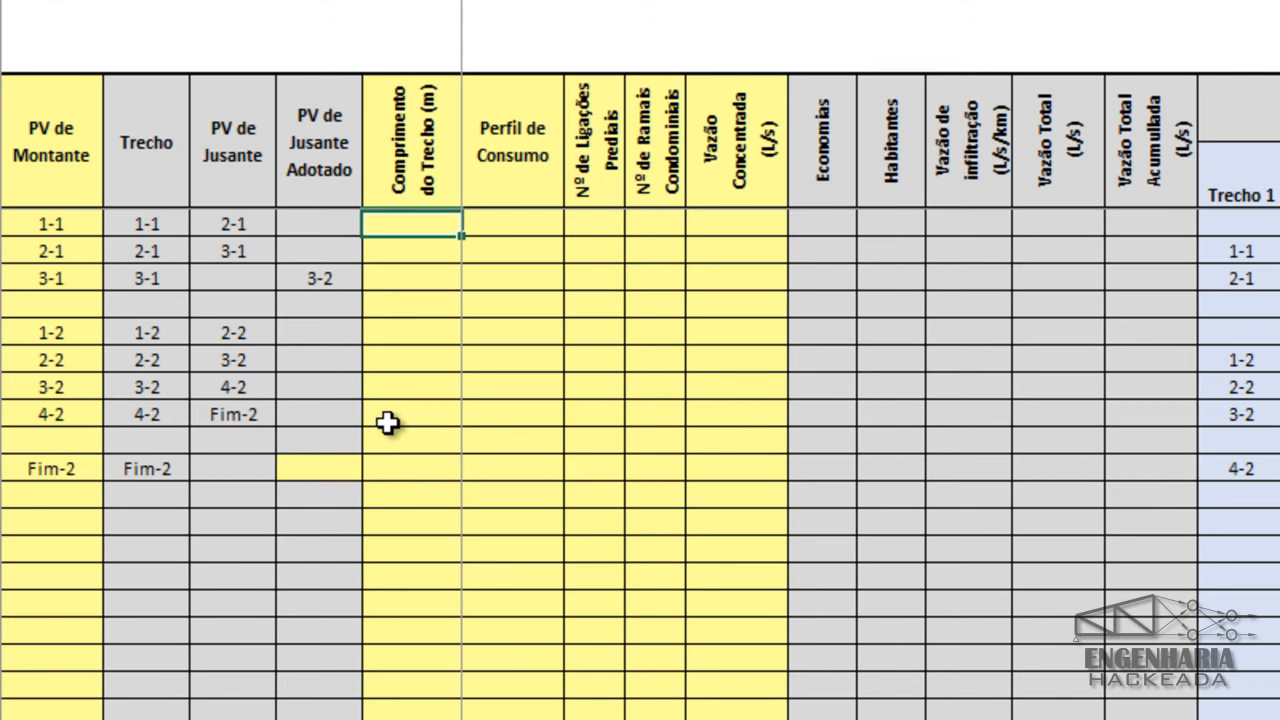
{"action": "left_click", "coordinate": [450, 229]}
{"action": "type", "text": "20"}
{"action": "key", "text": "Return"}
{"action": "type", "text": "10"}
{"action": "key", "text": "Return"}
{"action": "type", "text": "30"}
{"action": "key", "text": "Return"}
Enter lengths of 15, 40, 50 and 30 m for trechos 1-2 to 4-2, and 1 m for Fim-2.
{"action": "key", "text": "Return"}
{"action": "type", "text": "15"}
{"action": "key", "text": "Return"}
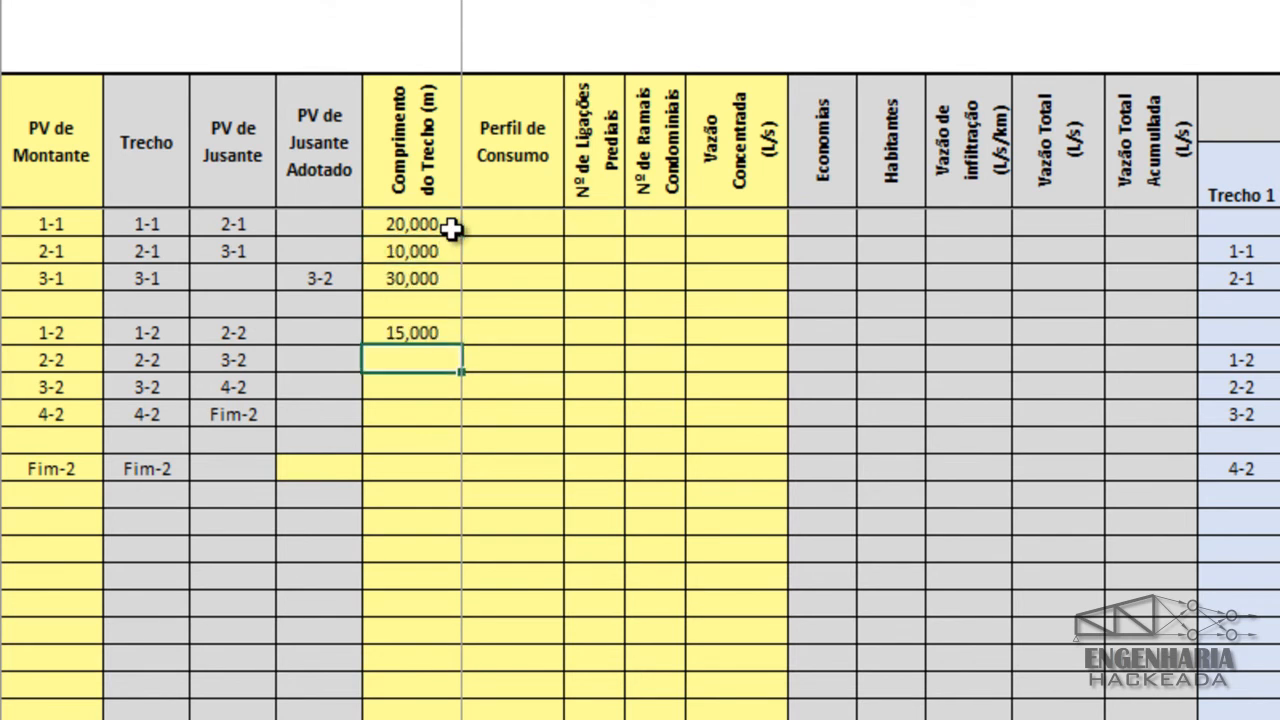
{"action": "type", "text": "40"}
{"action": "key", "text": "Return"}
{"action": "type", "text": "50"}
{"action": "key", "text": "Return"}
{"action": "type", "text": "30"}
{"action": "key", "text": "Return"}
{"action": "key", "text": "Return"}
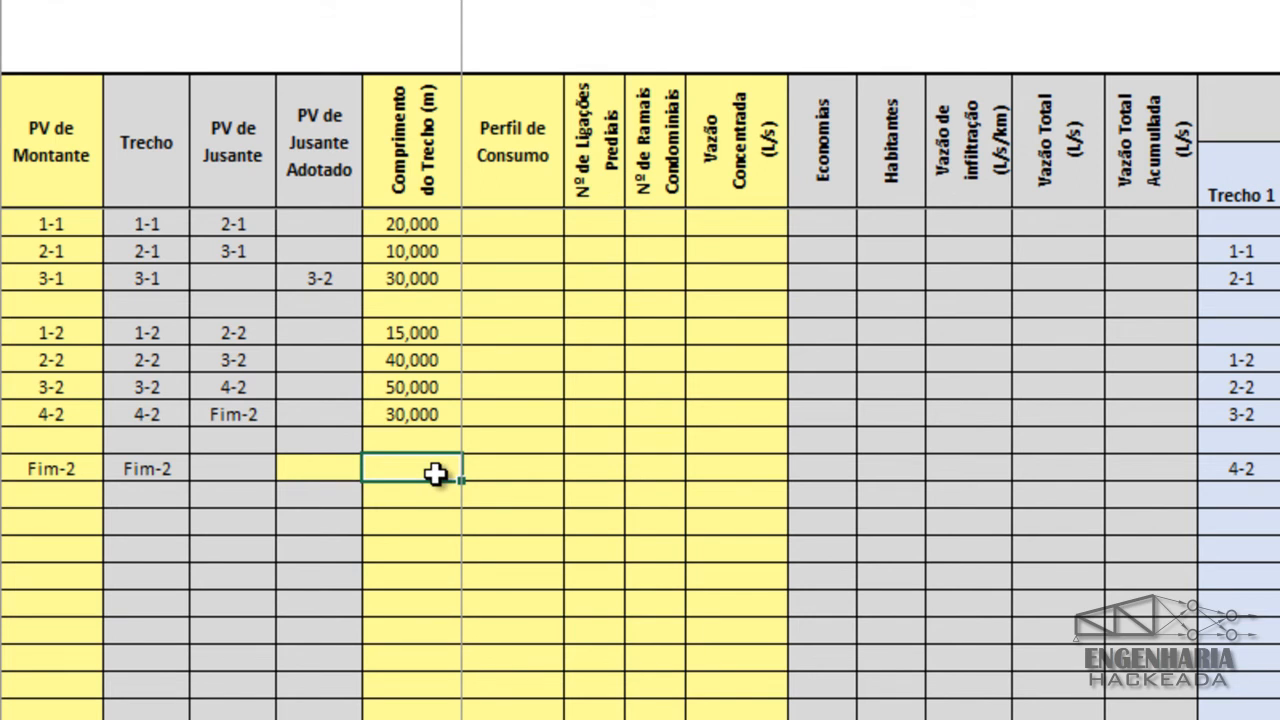
{"action": "type", "text": "1"}
{"action": "key", "text": "Return"}
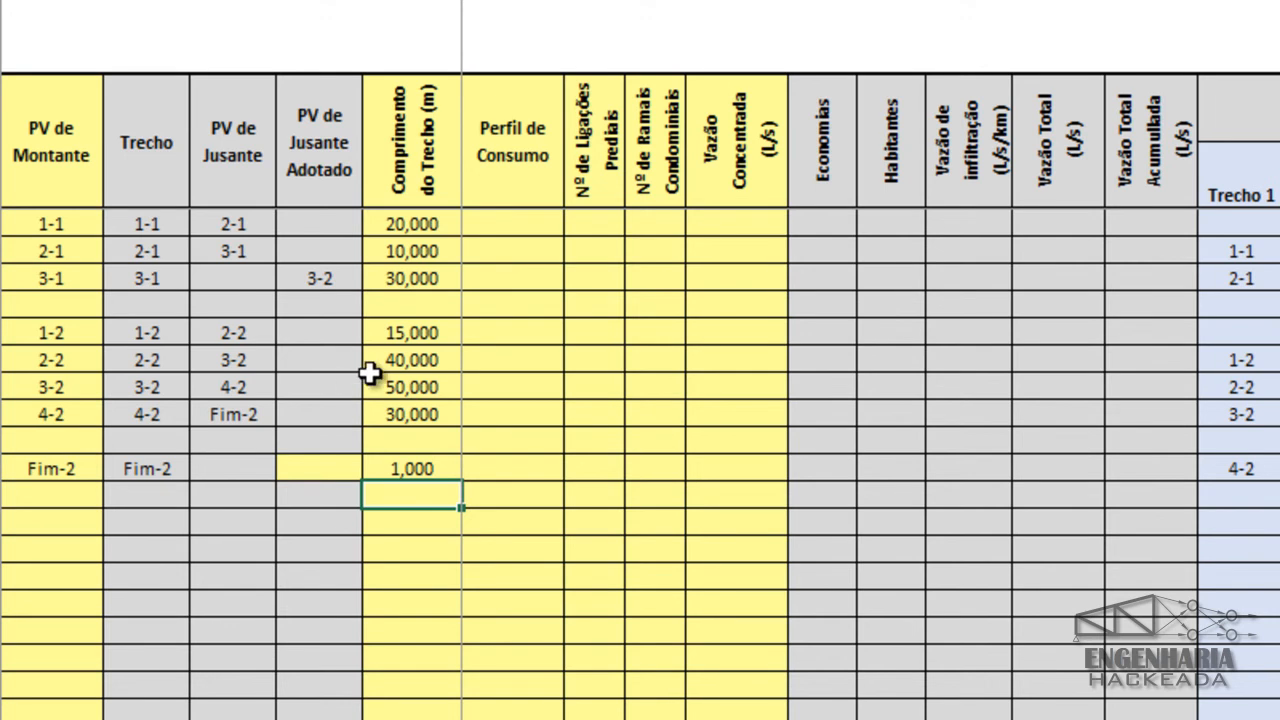
Set the Perfil de Consumo of trecho 1-1 to Perfil 1.
{"action": "left_click", "coordinate": [506, 228]}
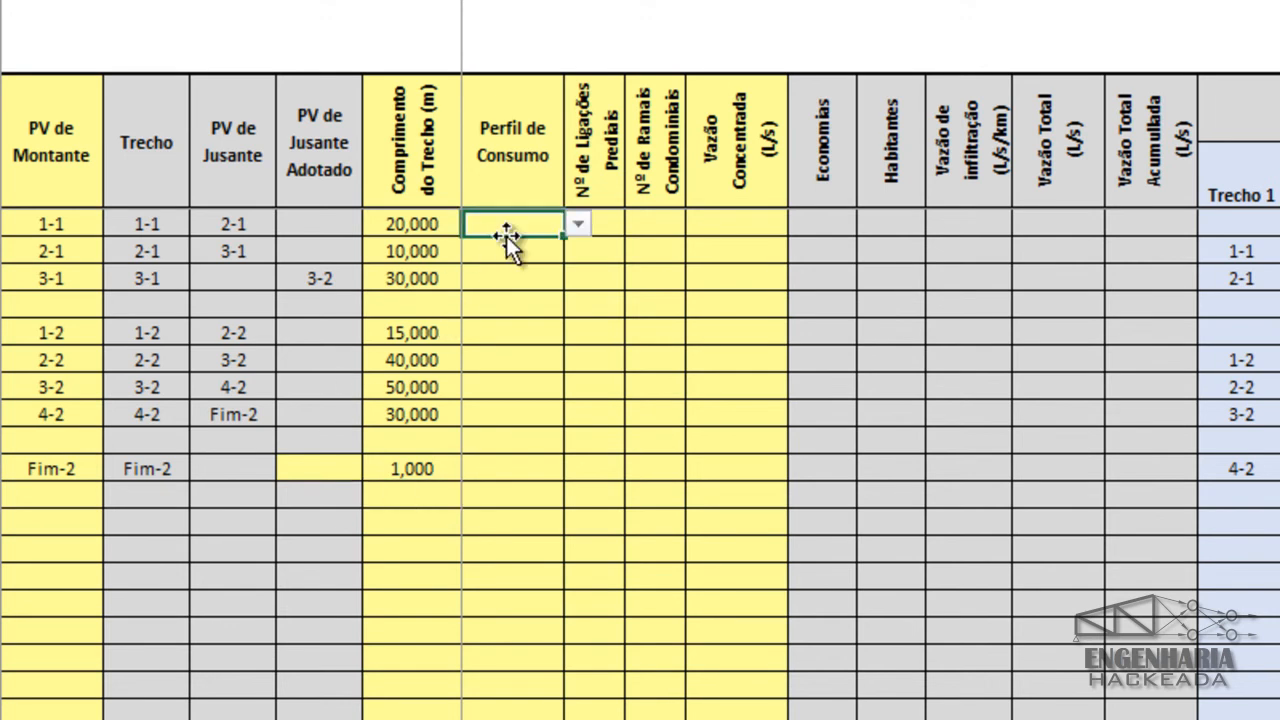
{"action": "left_click", "coordinate": [578, 224]}
{"action": "left_click", "coordinate": [563, 246]}
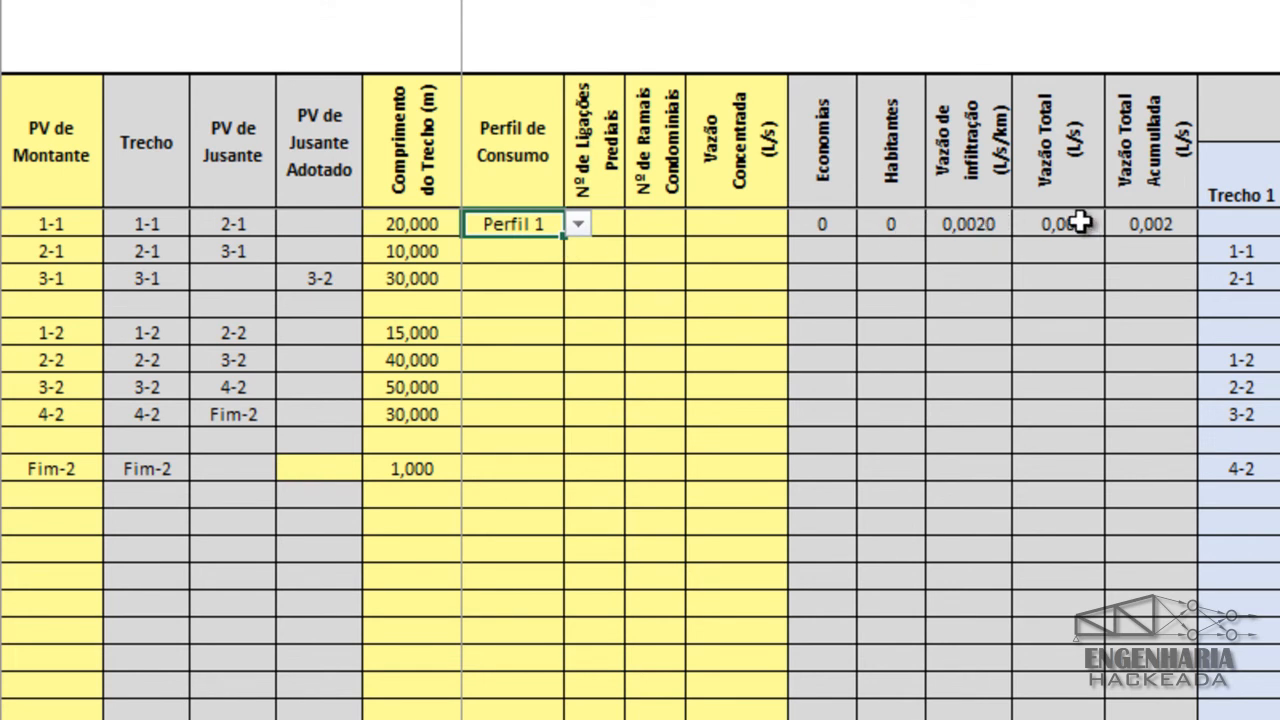
Set Perfil 1's Infiltração to 0,5 L/s/Km on the Parâmetros sheet and check the effect on trecho 1-1's flows.
{"action": "left_click", "coordinate": [390, 215]}
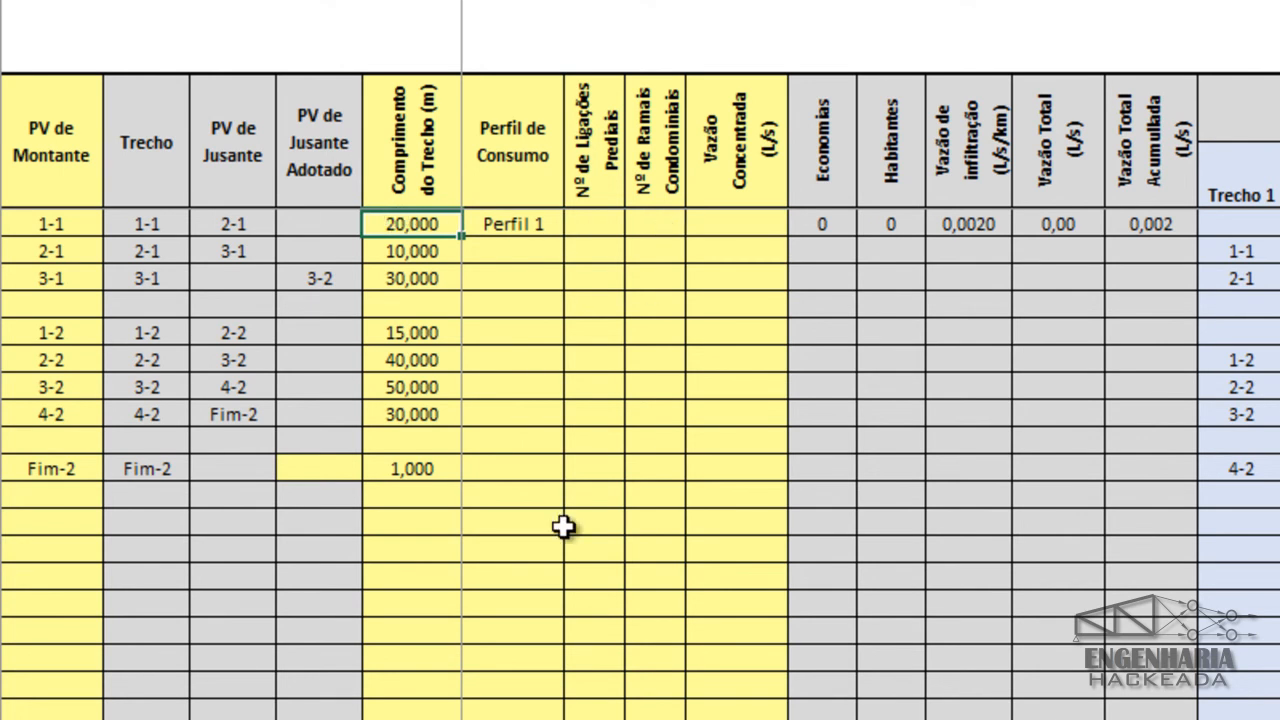
{"action": "left_click", "coordinate": [500, 716]}
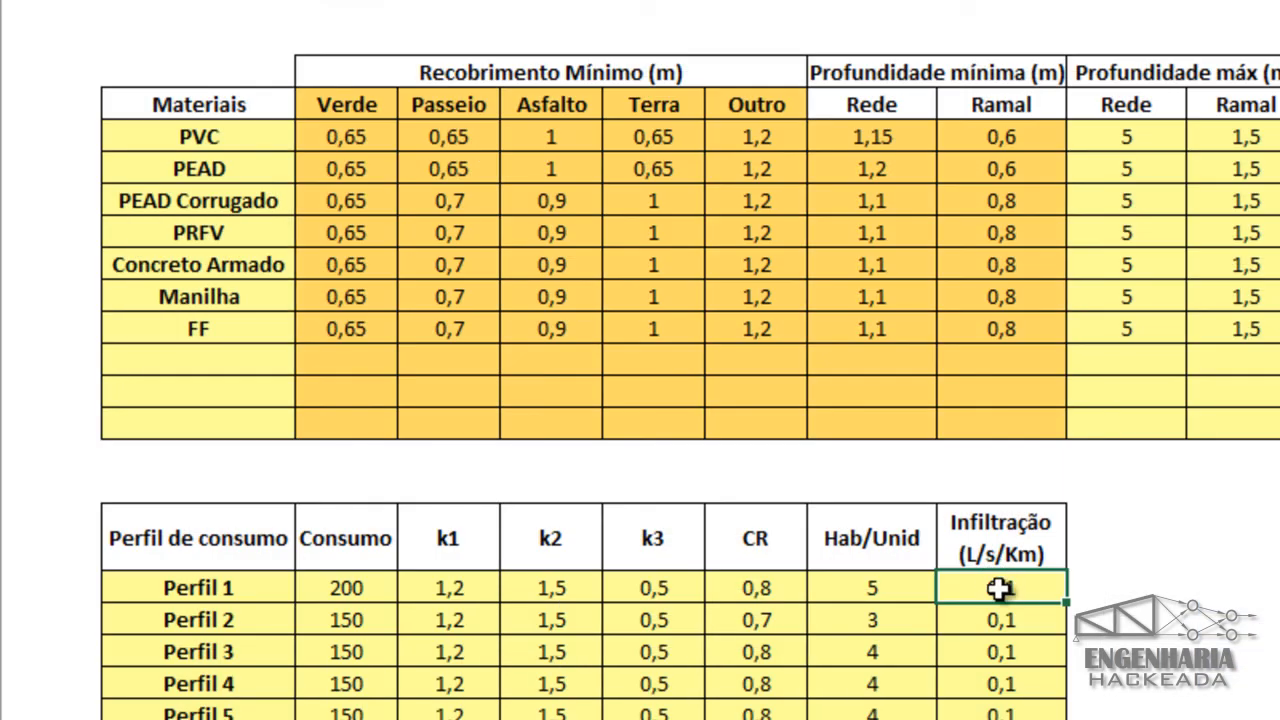
{"action": "type", "text": "0,5"}
{"action": "key", "text": "Return"}
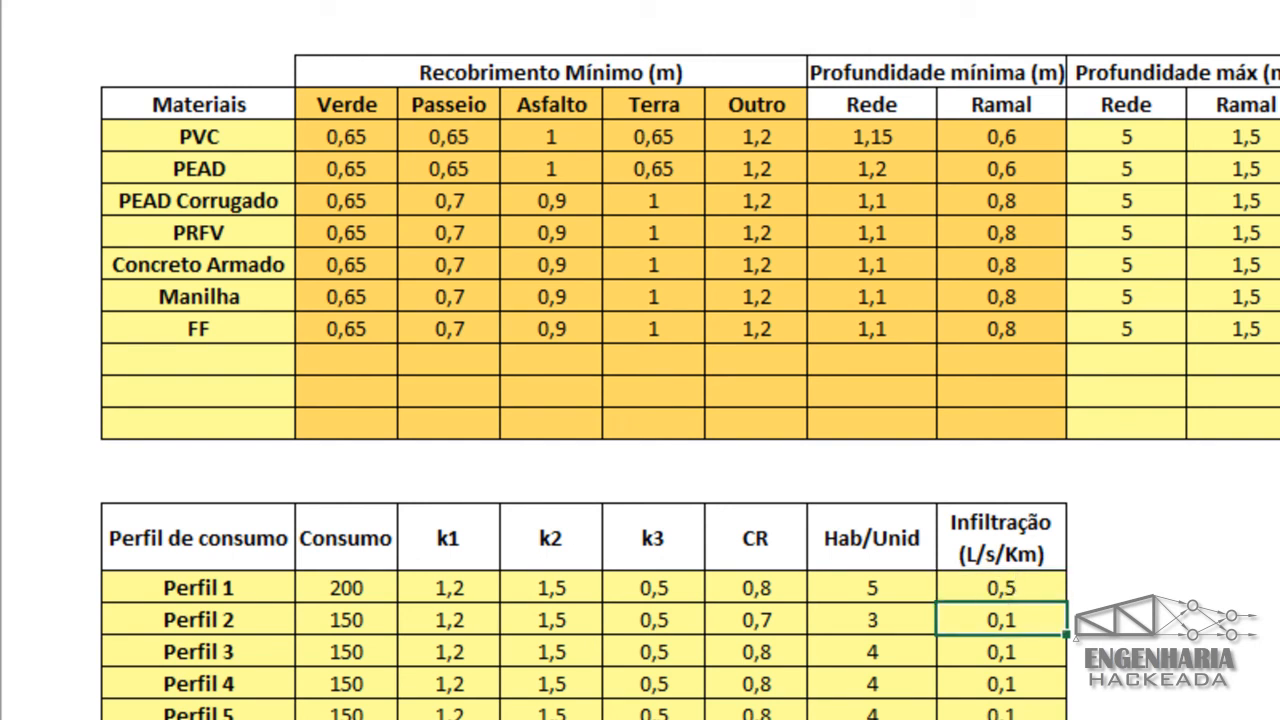
{"action": "left_click", "coordinate": [755, 717]}
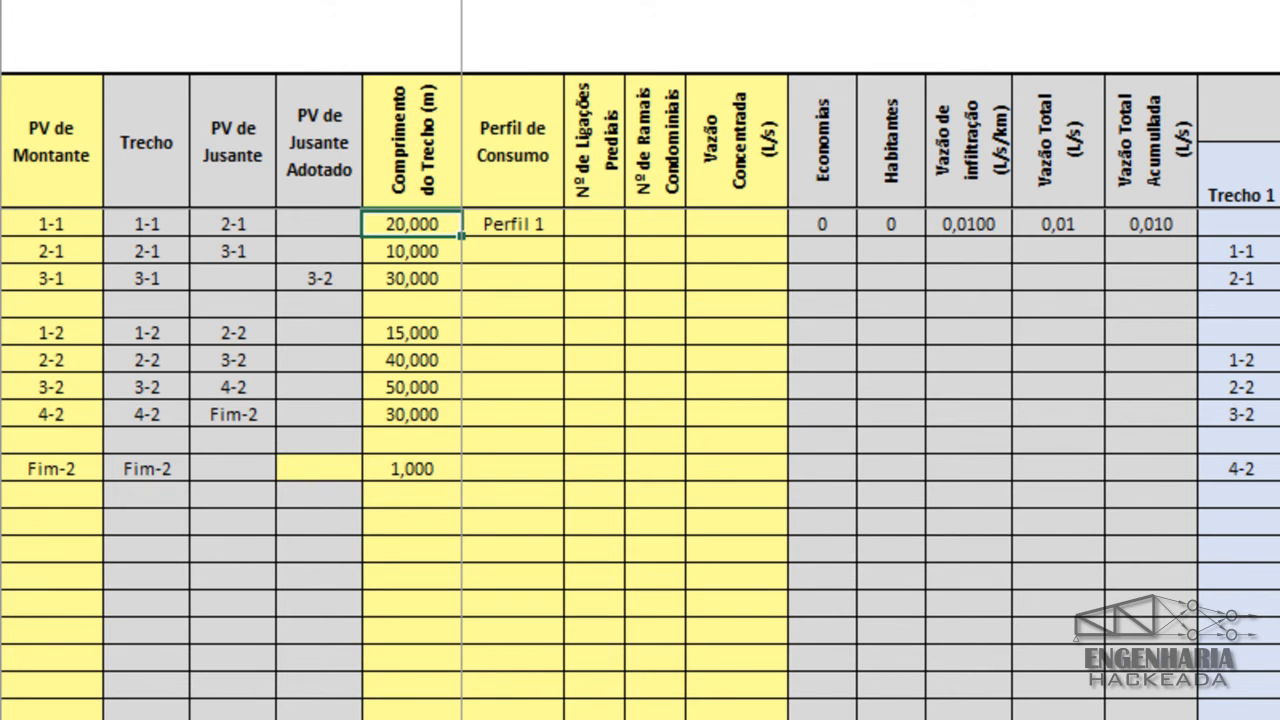
Restore Perfil 1's Infiltração to 0,1 L/s/Km on the Parâmetros sheet and return to the network sheet.
{"action": "left_click", "coordinate": [755, 717]}
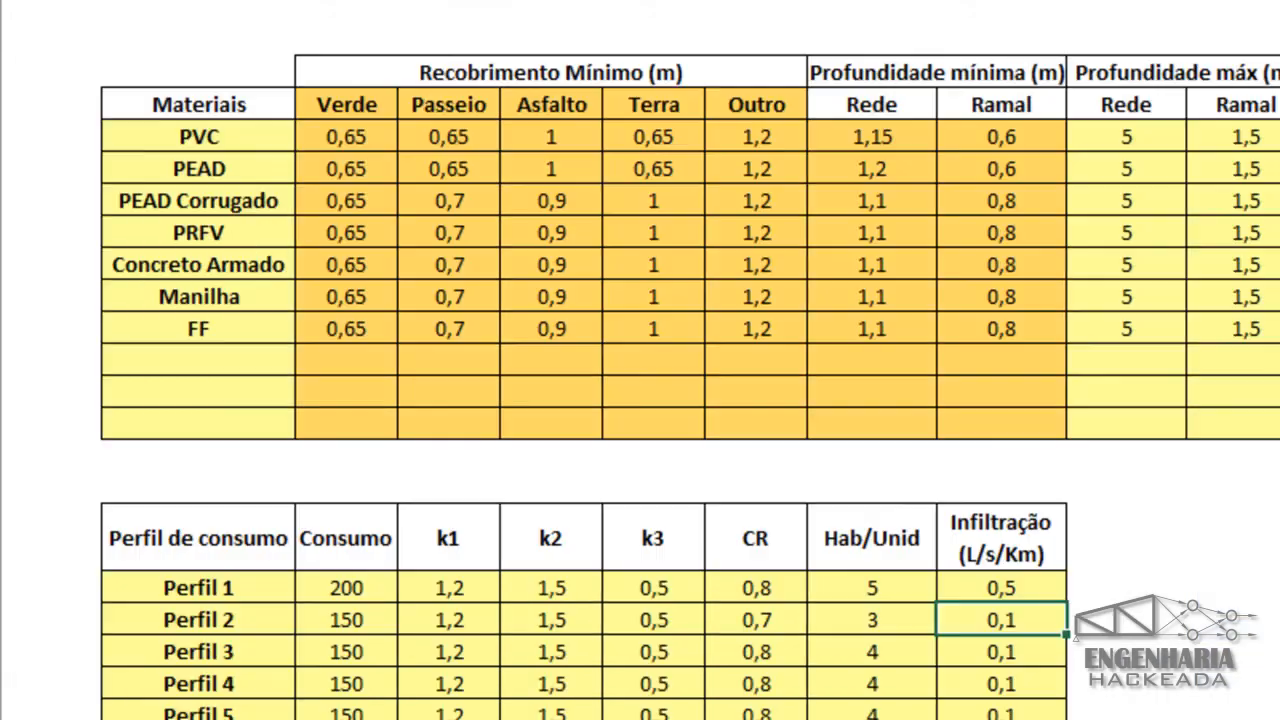
{"action": "left_click", "coordinate": [958, 588]}
{"action": "type", "text": "0,1"}
{"action": "key", "text": "Return"}
{"action": "left_click", "coordinate": [785, 717]}
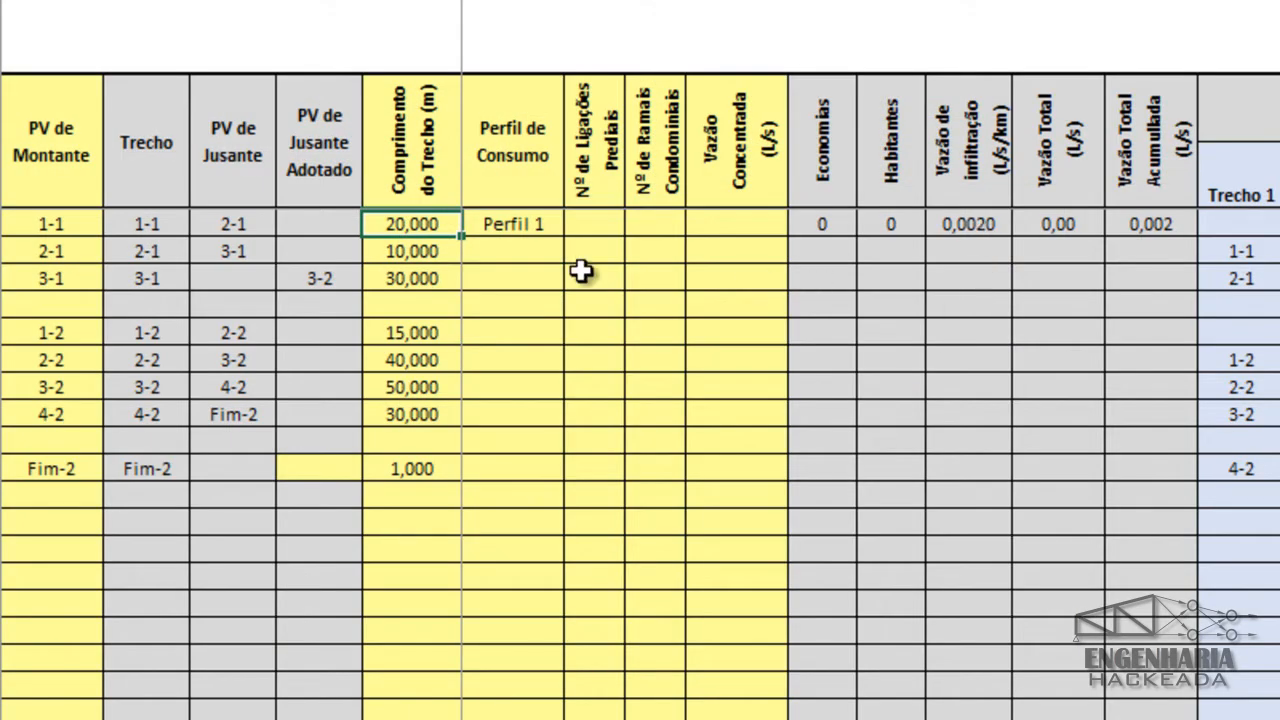
Copy the Perfil 1 consumption profile from trecho 1-1 to all the remaining trechos, including Fim-2.
{"action": "left_click", "coordinate": [530, 230]}
{"action": "key", "text": "ctrl+c"}
{"action": "left_click_drag", "start_coordinate": [528, 255], "coordinate": [528, 271]}
{"action": "key", "text": "ctrl+v"}
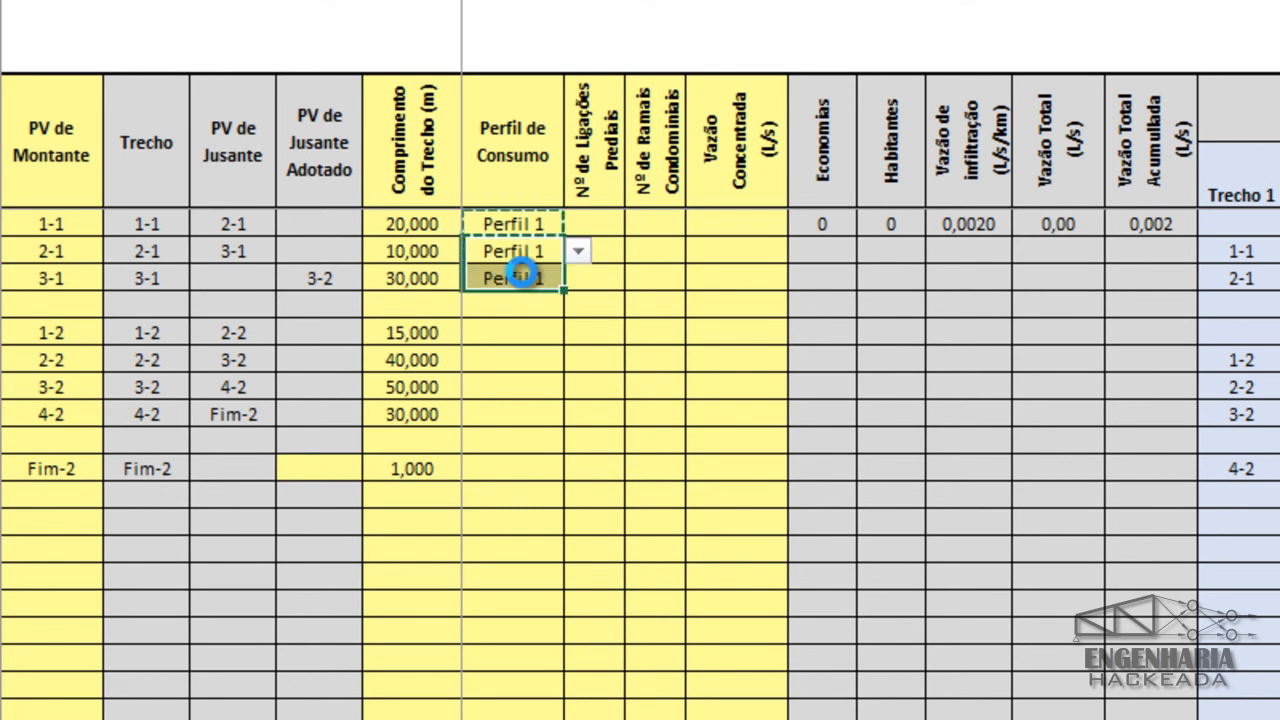
{"action": "left_click", "coordinate": [489, 333]}
{"action": "left_click_drag", "start_coordinate": [489, 333], "coordinate": [491, 410]}
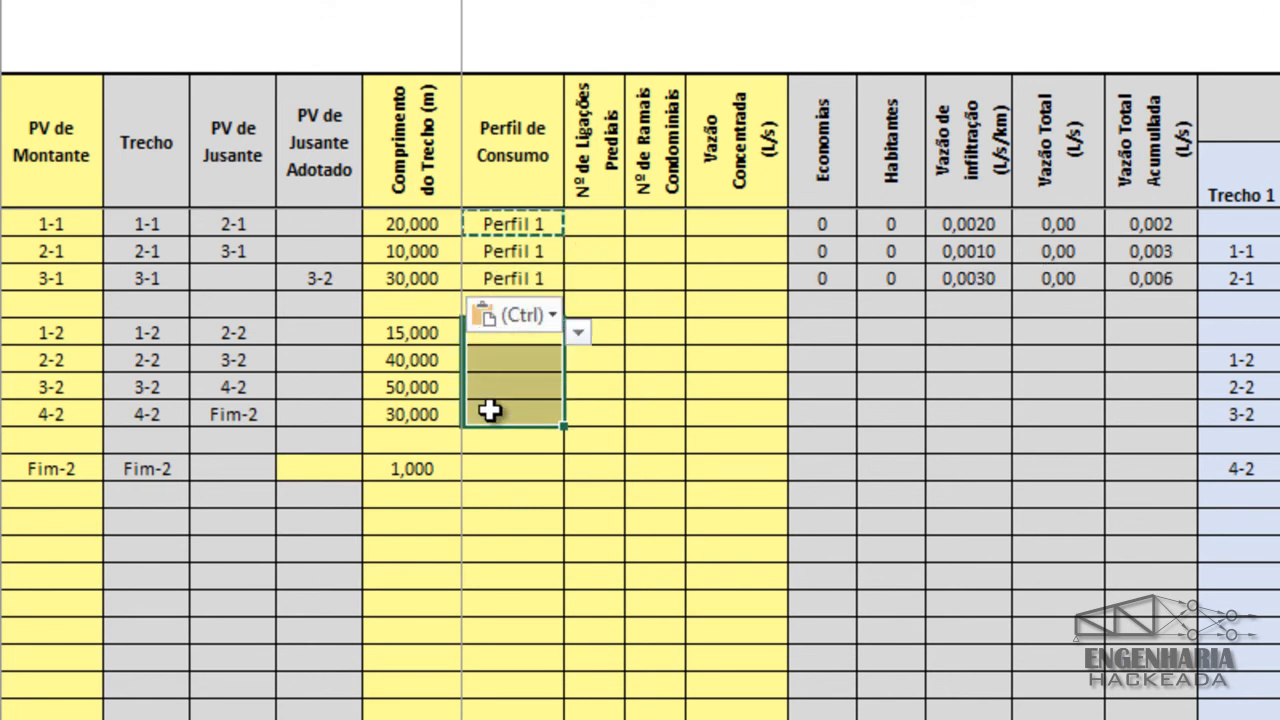
{"action": "key", "text": "Return"}
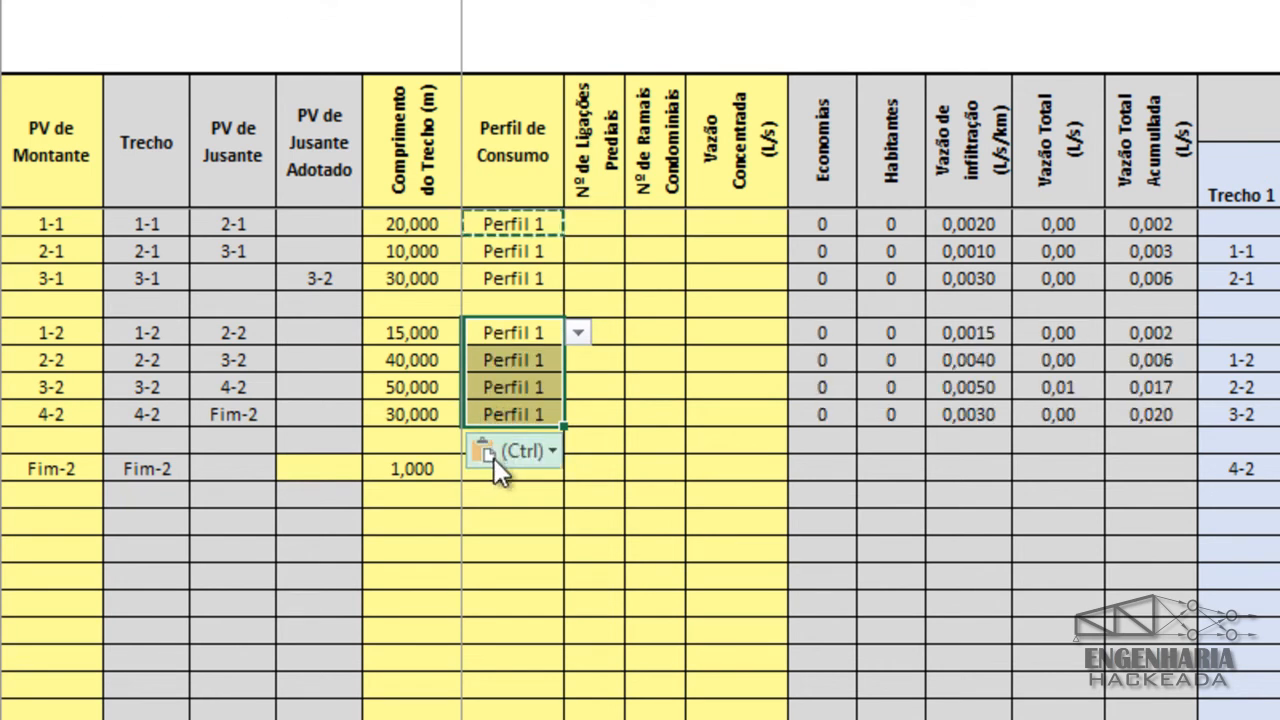
{"action": "left_click", "coordinate": [494, 470]}
{"action": "key", "text": "ctrl+v"}
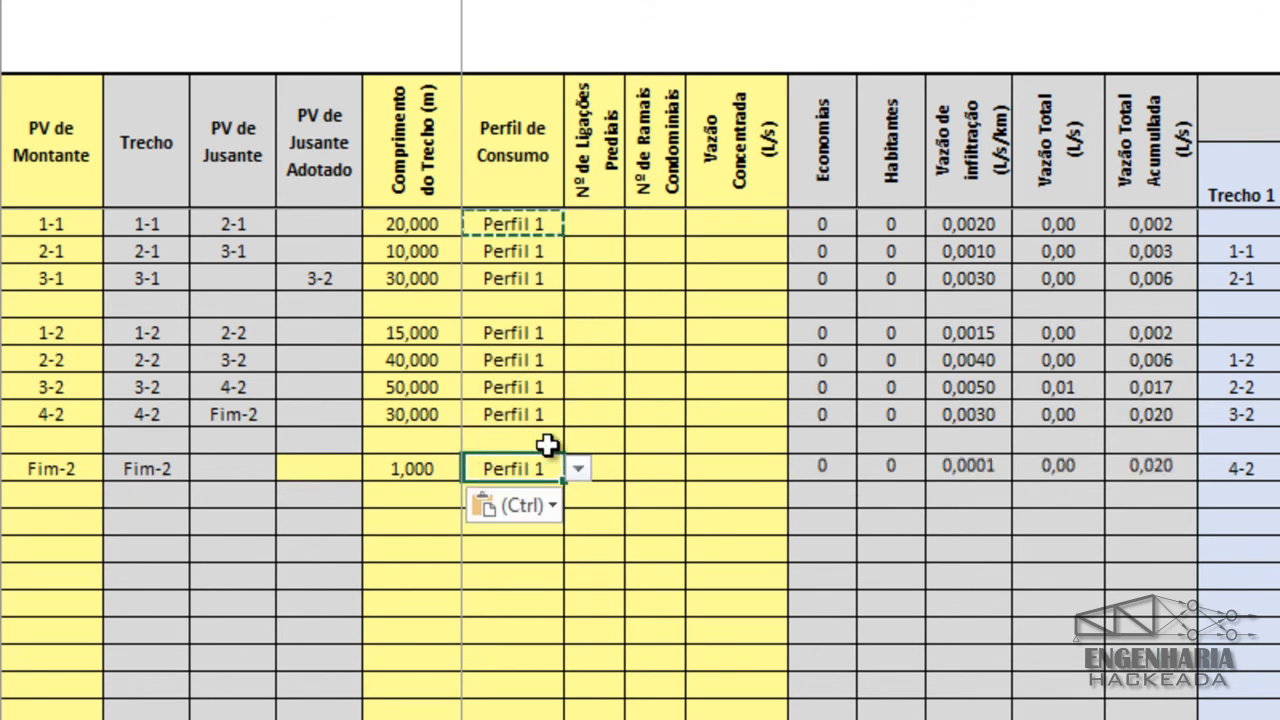
{"action": "left_click", "coordinate": [591, 246]}
{"action": "key", "text": "Escape"}
Examine the Nº de Ligações Prediais, Nº de Ramais Condominiais and Vazão Concentrada entries for trecho 1-1.
{"action": "left_click", "coordinate": [597, 222]}
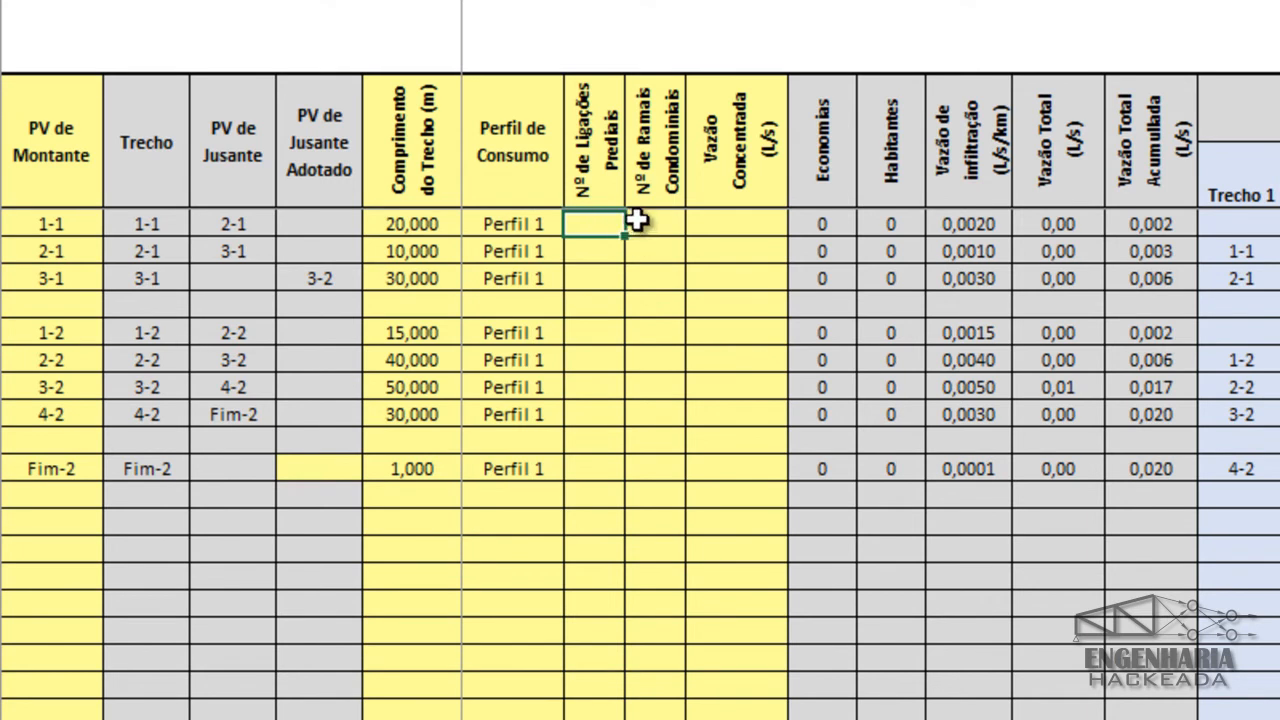
{"action": "left_click", "coordinate": [640, 218]}
{"action": "left_click", "coordinate": [715, 214]}
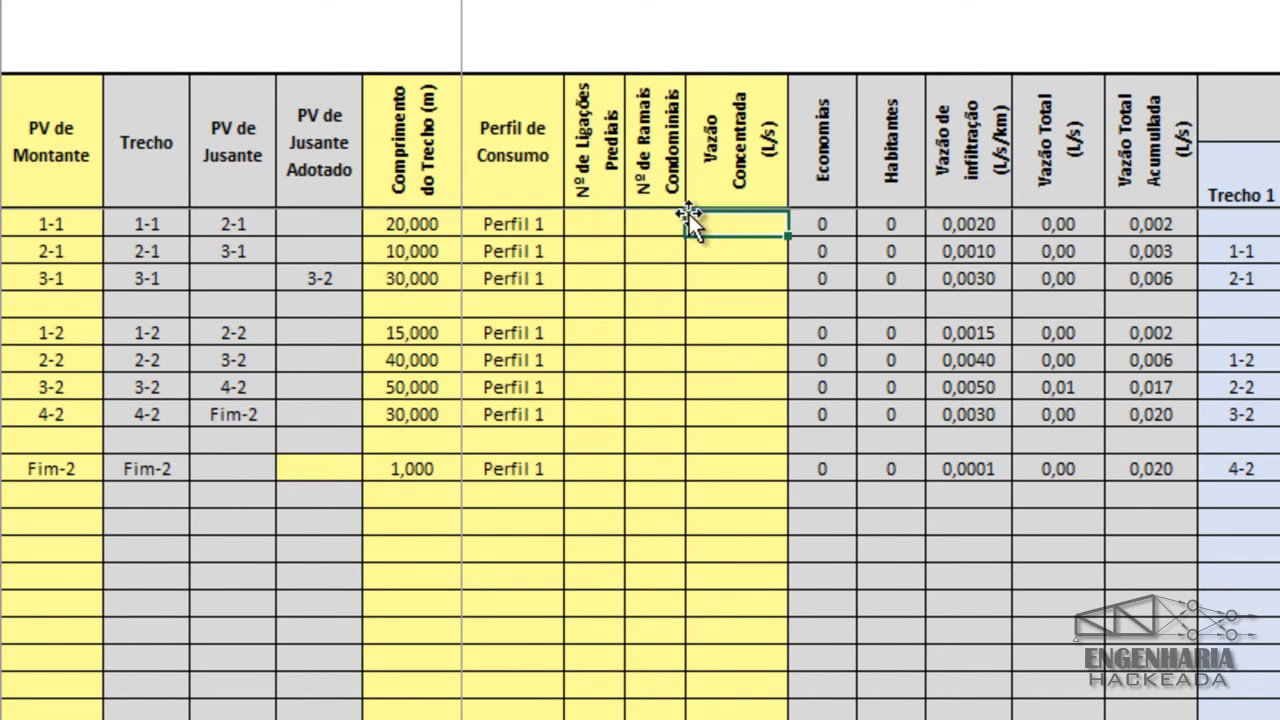
Compare the Nº de Ligações Prediais and Nº de Ramais Condominiais entries for trecho 1-1.
{"action": "left_click", "coordinate": [606, 222]}
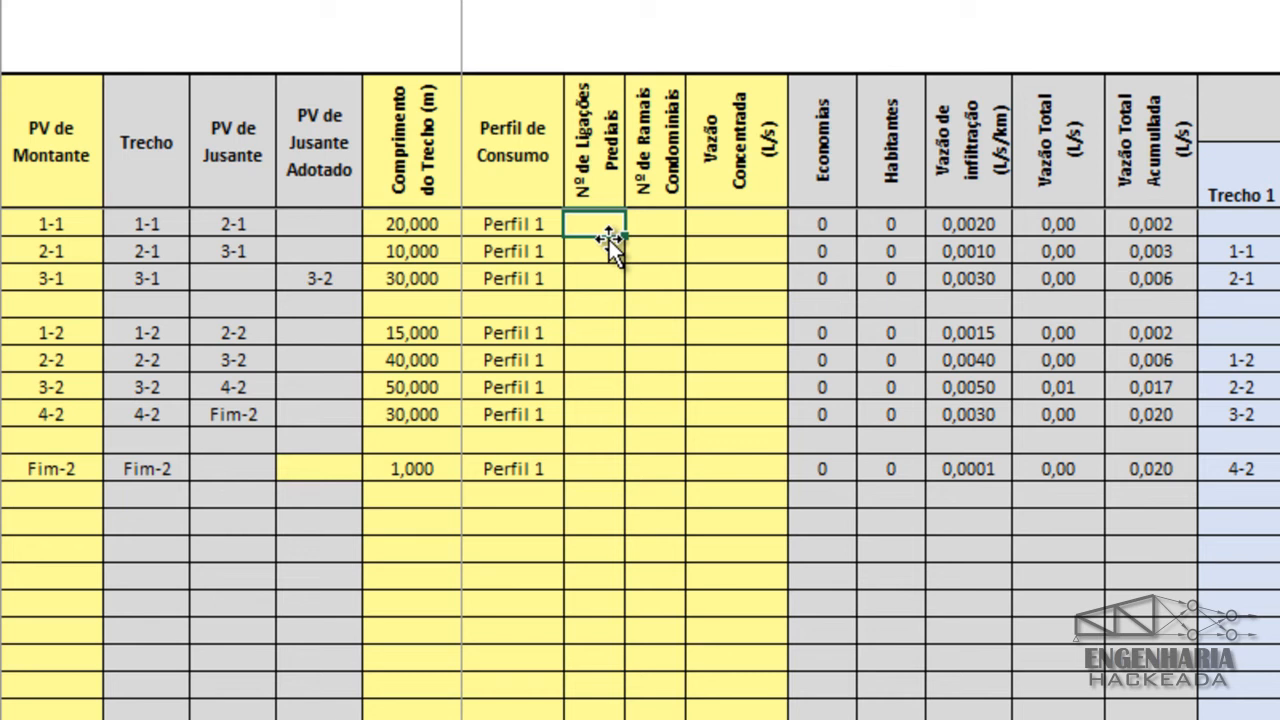
{"action": "left_click", "coordinate": [646, 226]}
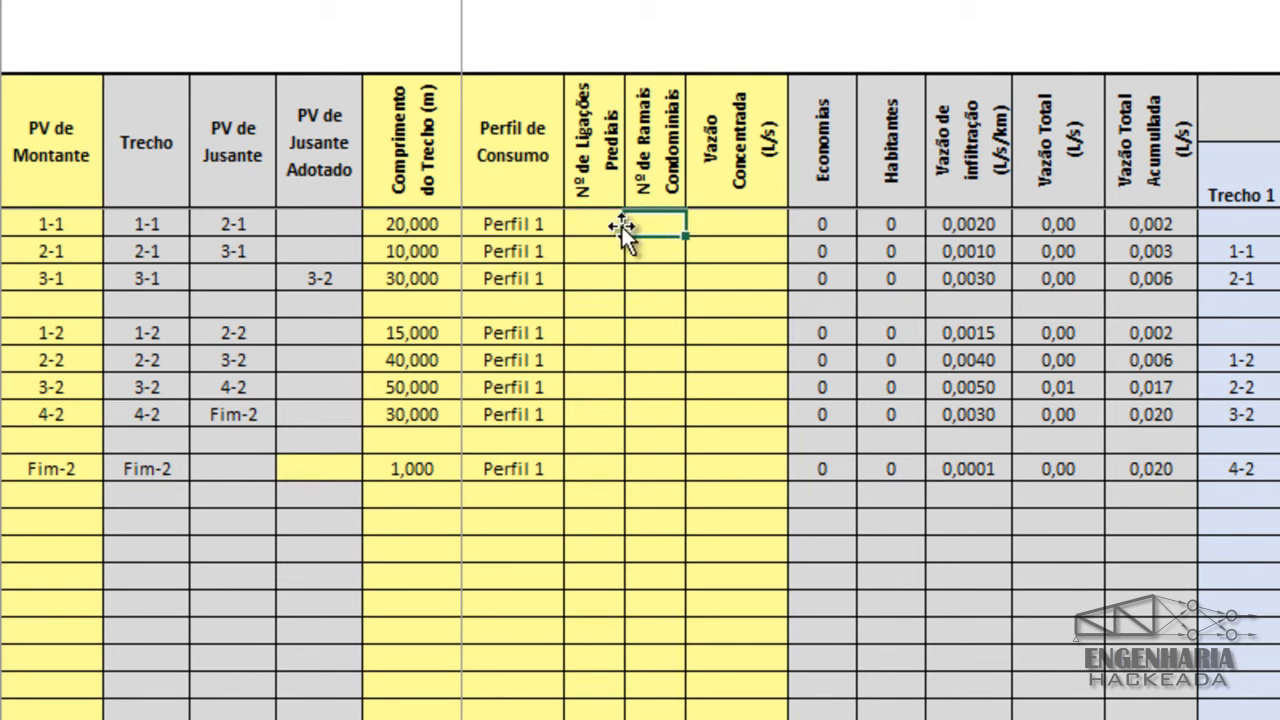
{"action": "left_click", "coordinate": [603, 226]}
{"action": "left_click", "coordinate": [646, 225]}
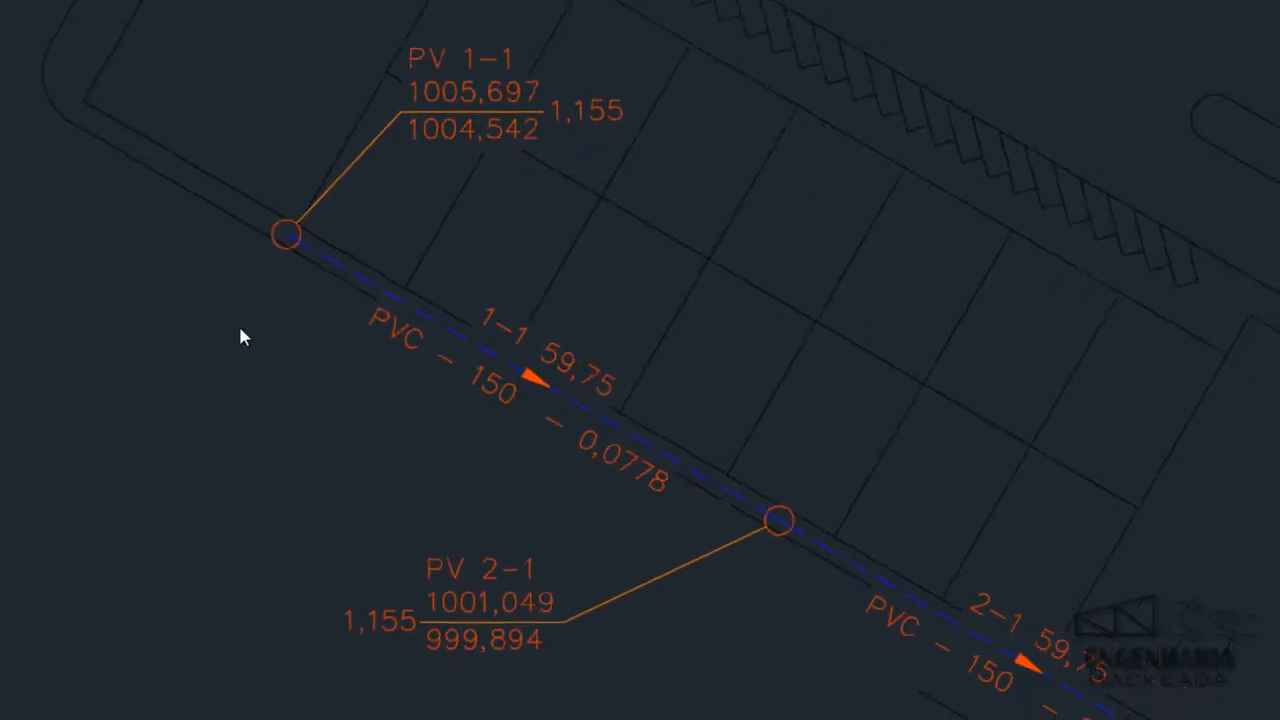
Switch to the Civil 3D network drawing and examine the lots served by the main trechos and by the condominial ramais R1, R2 and R3.
{"action": "scroll", "coordinate": [240, 337], "scroll_direction": "down", "scroll_amount": 6}
{"action": "left_click_drag", "start_coordinate": [220, 630], "coordinate": [230, 288]}
{"action": "scroll", "coordinate": [457, 334], "scroll_direction": "up", "scroll_amount": 4}
{"action": "left_click_drag", "start_coordinate": [550, 455], "coordinate": [380, 543]}
{"action": "left_click_drag", "start_coordinate": [205, 615], "coordinate": [328, 482]}
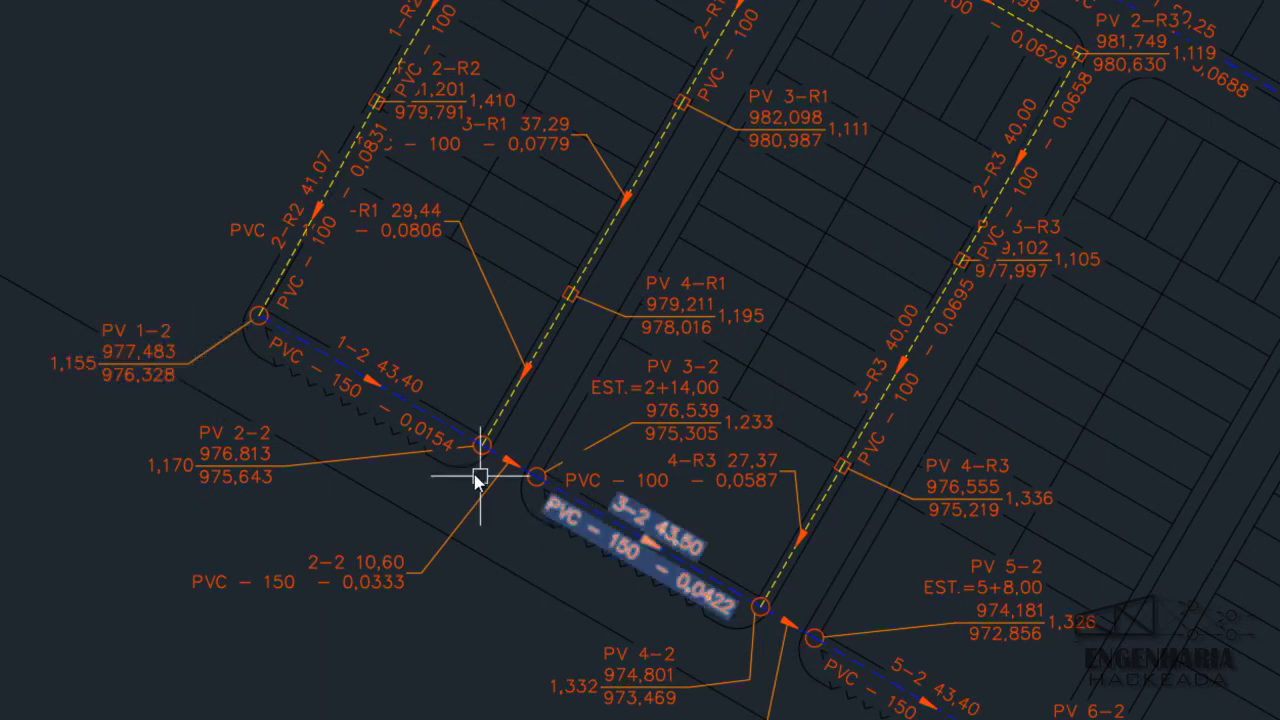
{"action": "scroll", "coordinate": [432, 454], "scroll_direction": "up", "scroll_amount": 2}
{"action": "left_click_drag", "start_coordinate": [410, 401], "coordinate": [425, 447]}
{"action": "left_click_drag", "start_coordinate": [371, 381], "coordinate": [390, 470]}
{"action": "scroll", "coordinate": [402, 445], "scroll_direction": "down", "scroll_amount": 2}
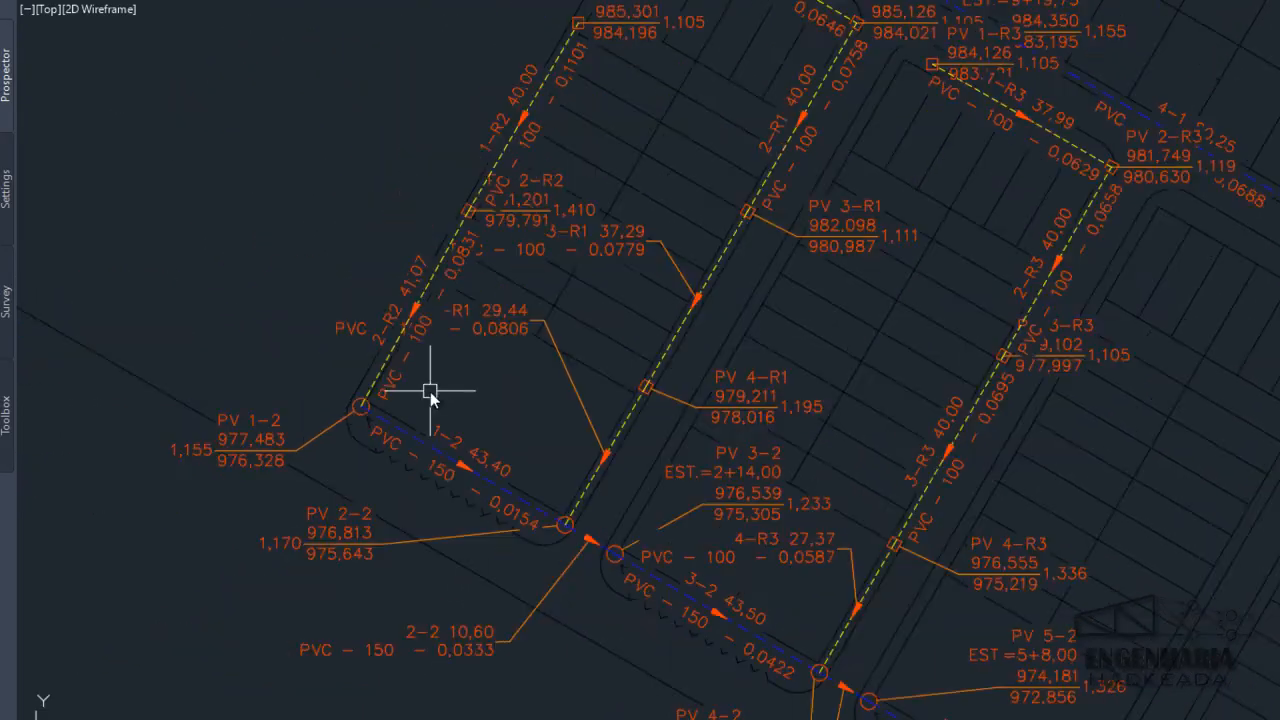
{"action": "left_click_drag", "start_coordinate": [334, 157], "coordinate": [137, 147]}
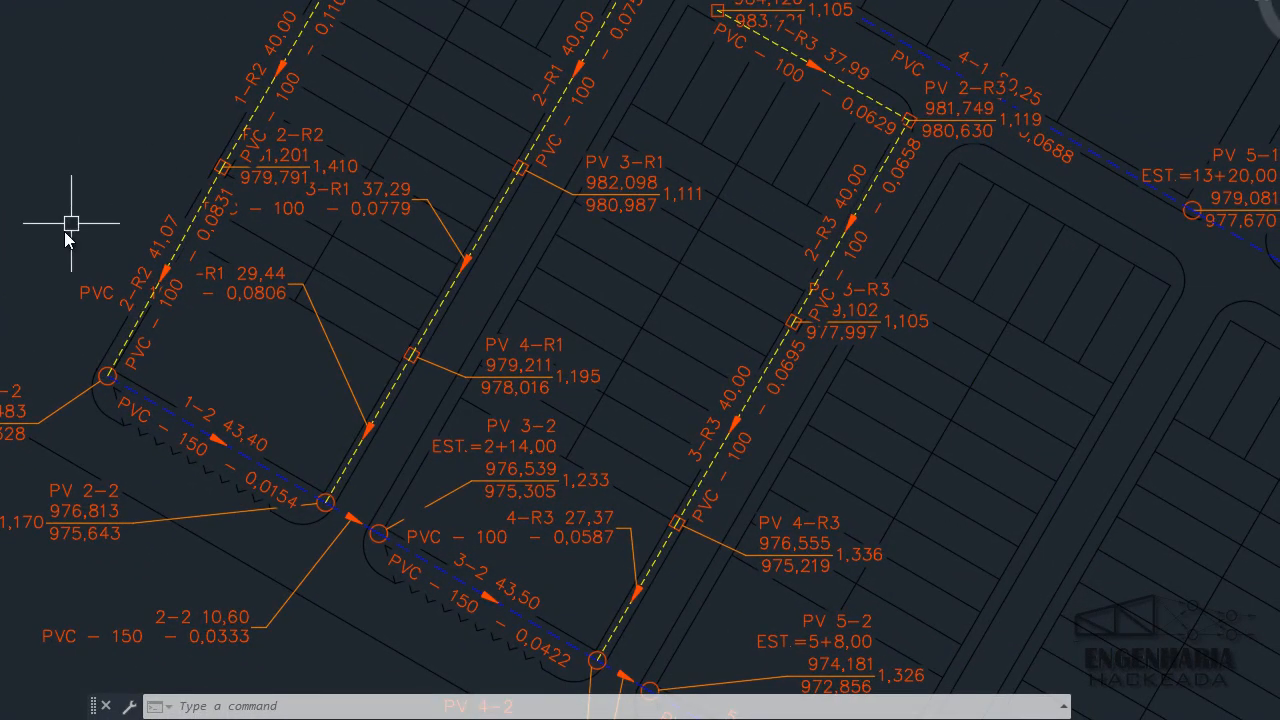
{"action": "mouse_move", "coordinate": [60, 268]}
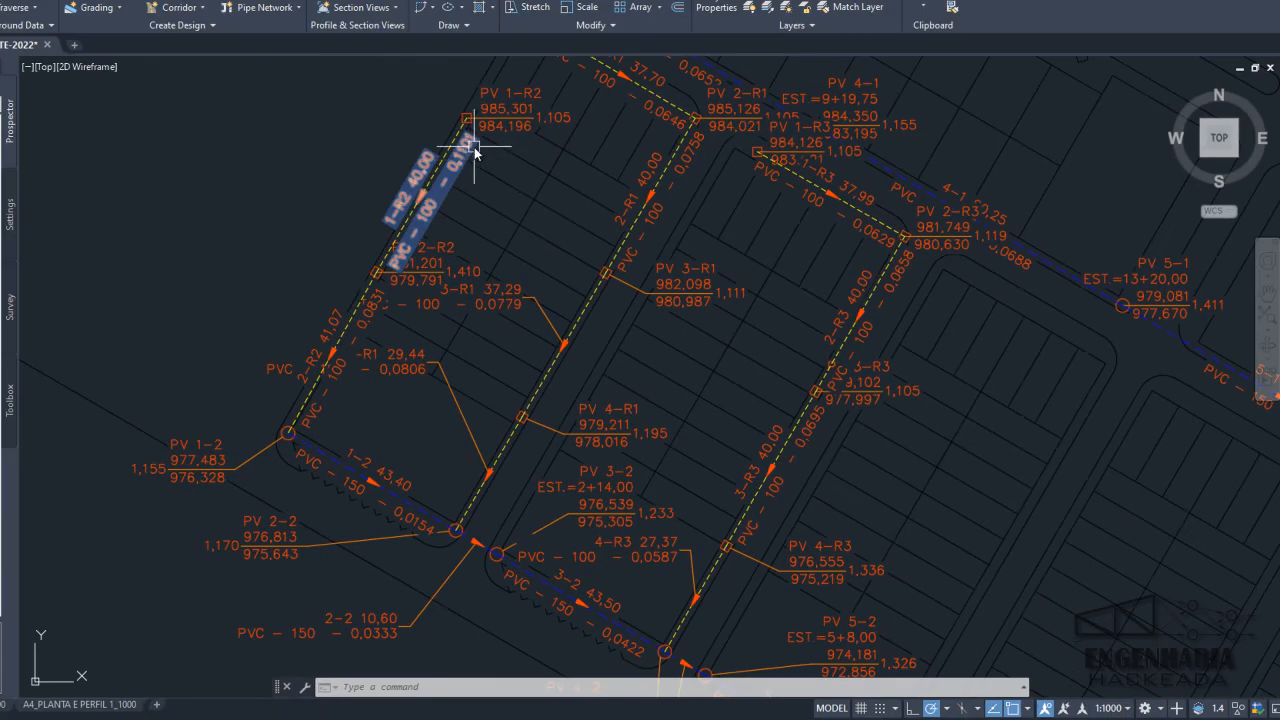
{"action": "scroll", "coordinate": [474, 150], "scroll_direction": "up", "scroll_amount": 2}
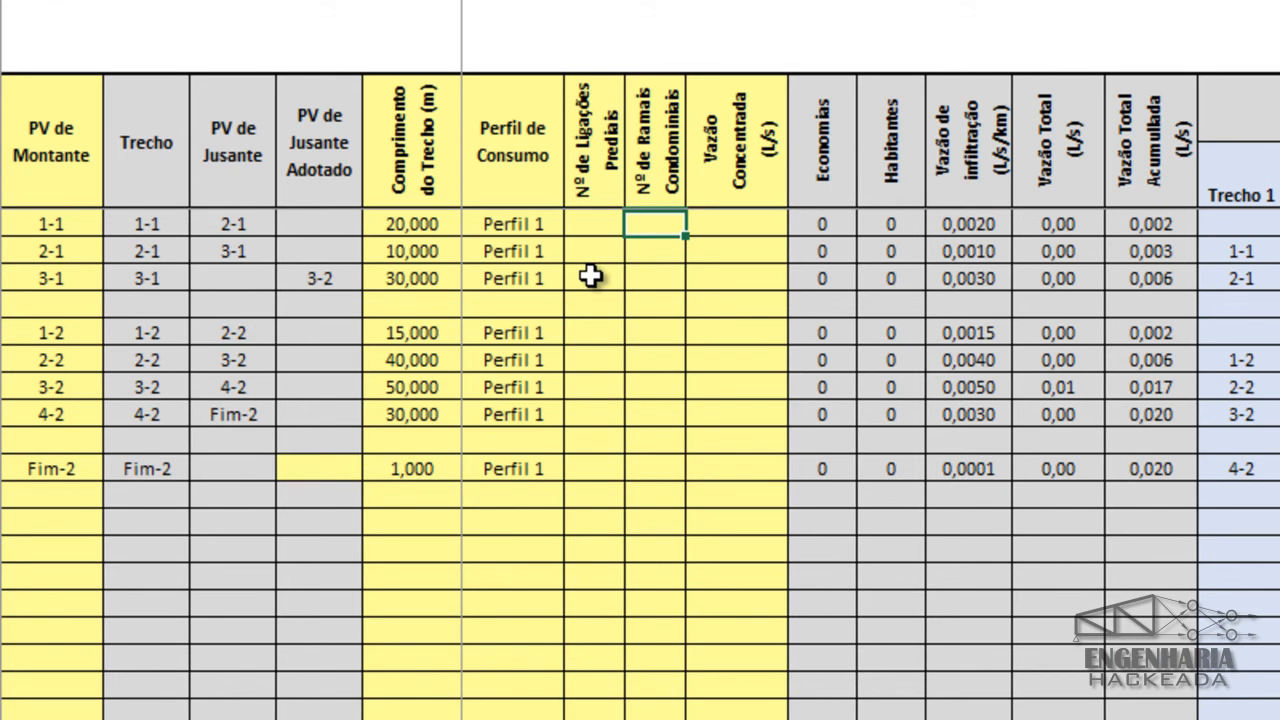
Set trecho 1-1's Nº de Ligações Prediais to 5 and its Nº de Ramais Condominiais to 10.
{"action": "left_click", "coordinate": [762, 220]}
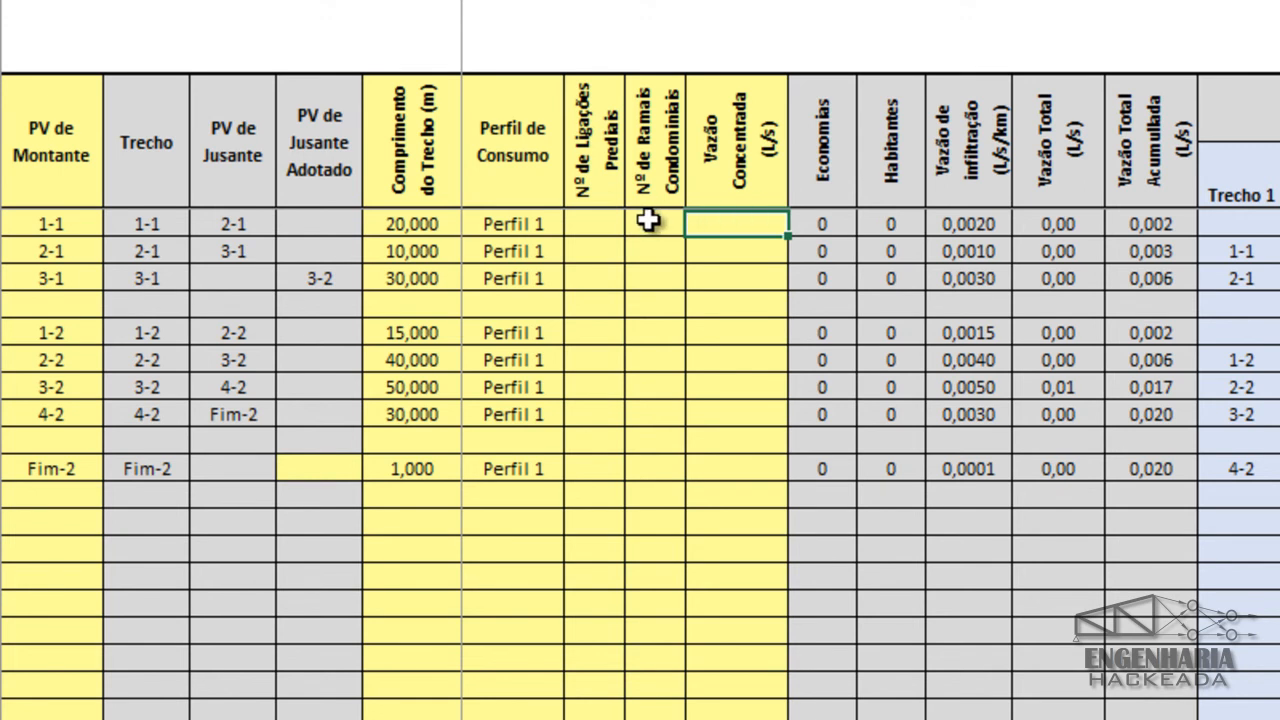
{"action": "left_click", "coordinate": [594, 220]}
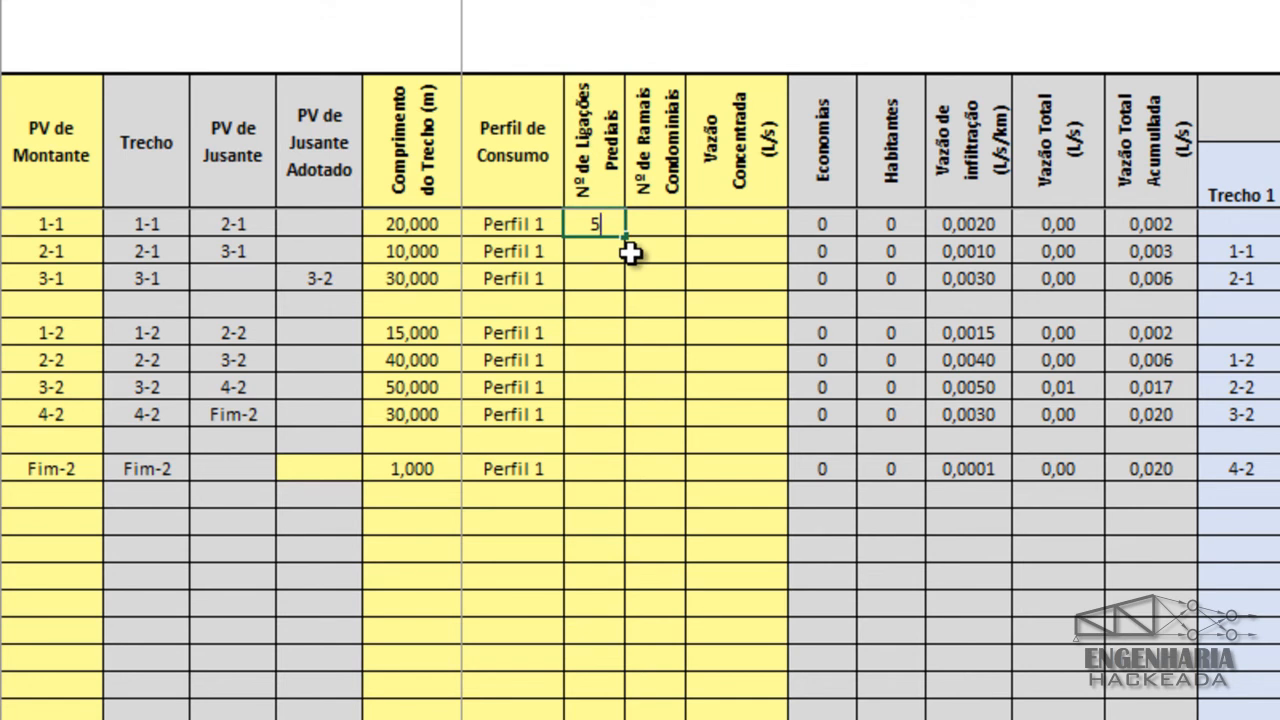
{"action": "key", "text": "Return"}
{"action": "key", "text": "Up"}
{"action": "key", "text": "Right"}
{"action": "type", "text": "10"}
{"action": "key", "text": "Return"}
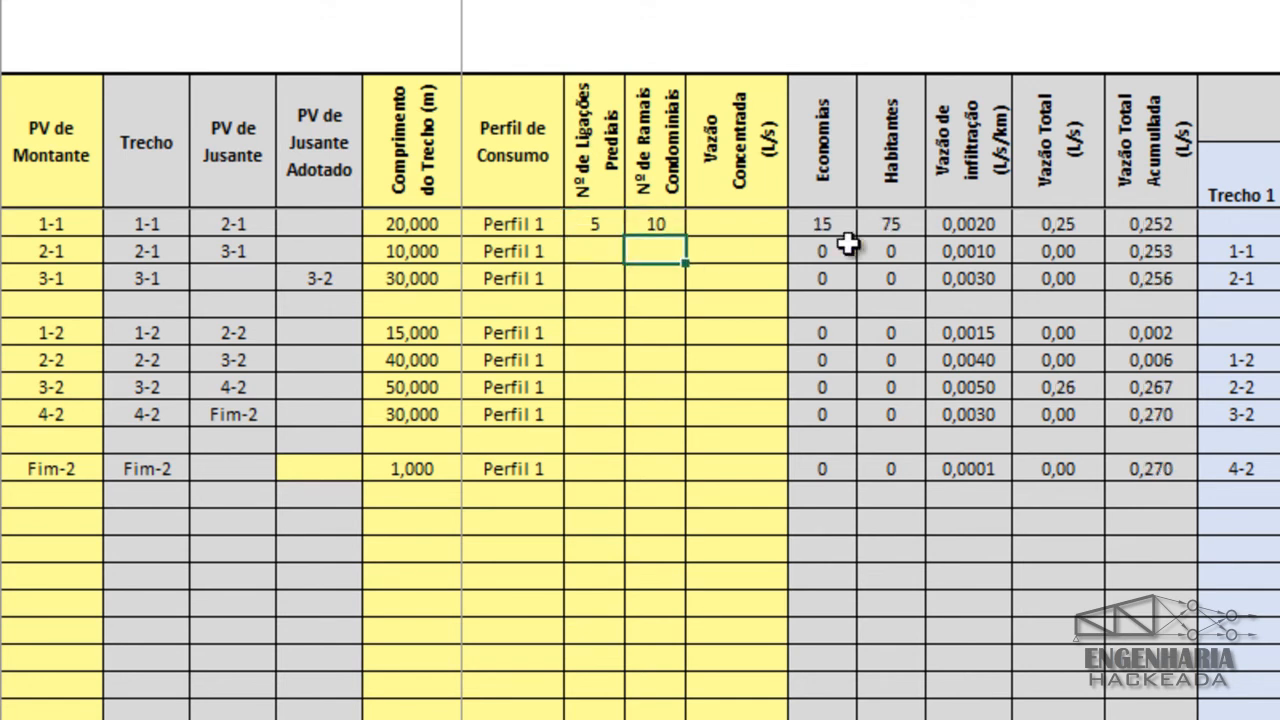
Check trecho 1-1's infiltration, total and accumulated flows, and trace the accumulated flow through trechos 2-2, 3-2 and 4-2.
{"action": "left_click", "coordinate": [1035, 228]}
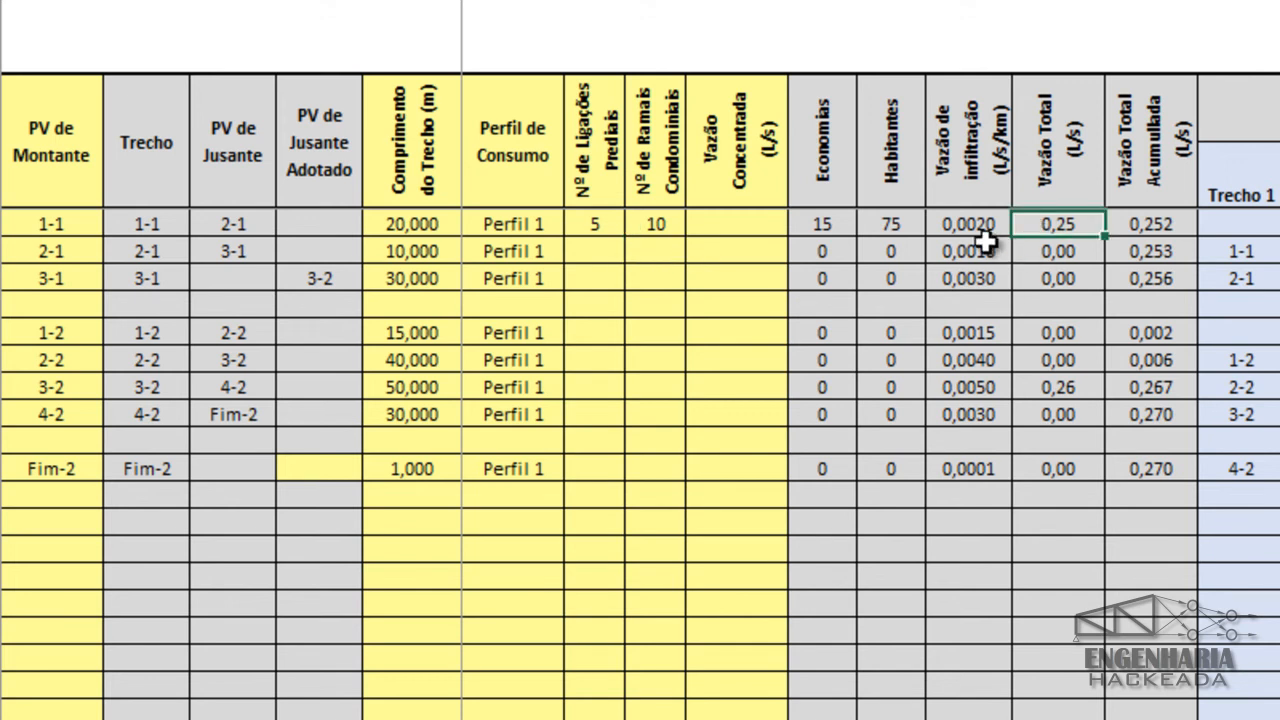
{"action": "left_click", "coordinate": [970, 230]}
{"action": "left_click", "coordinate": [1034, 232]}
{"action": "left_click", "coordinate": [1168, 226]}
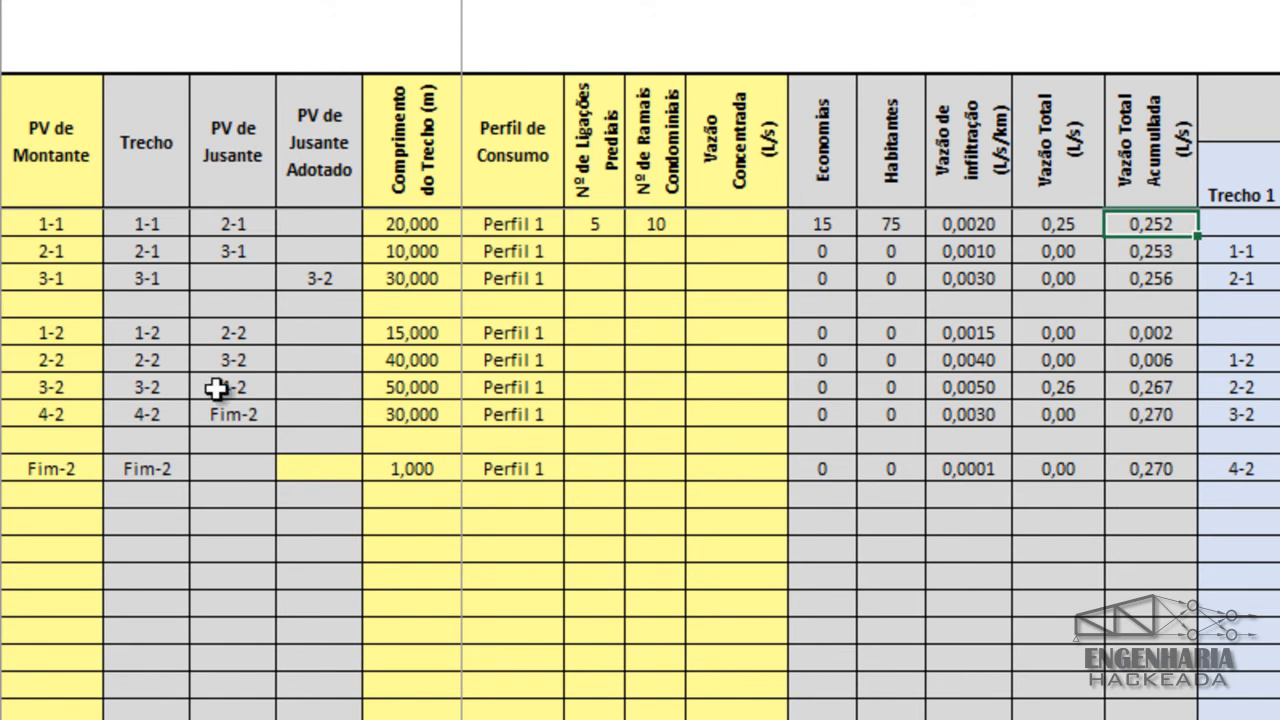
{"action": "left_click", "coordinate": [22, 388]}
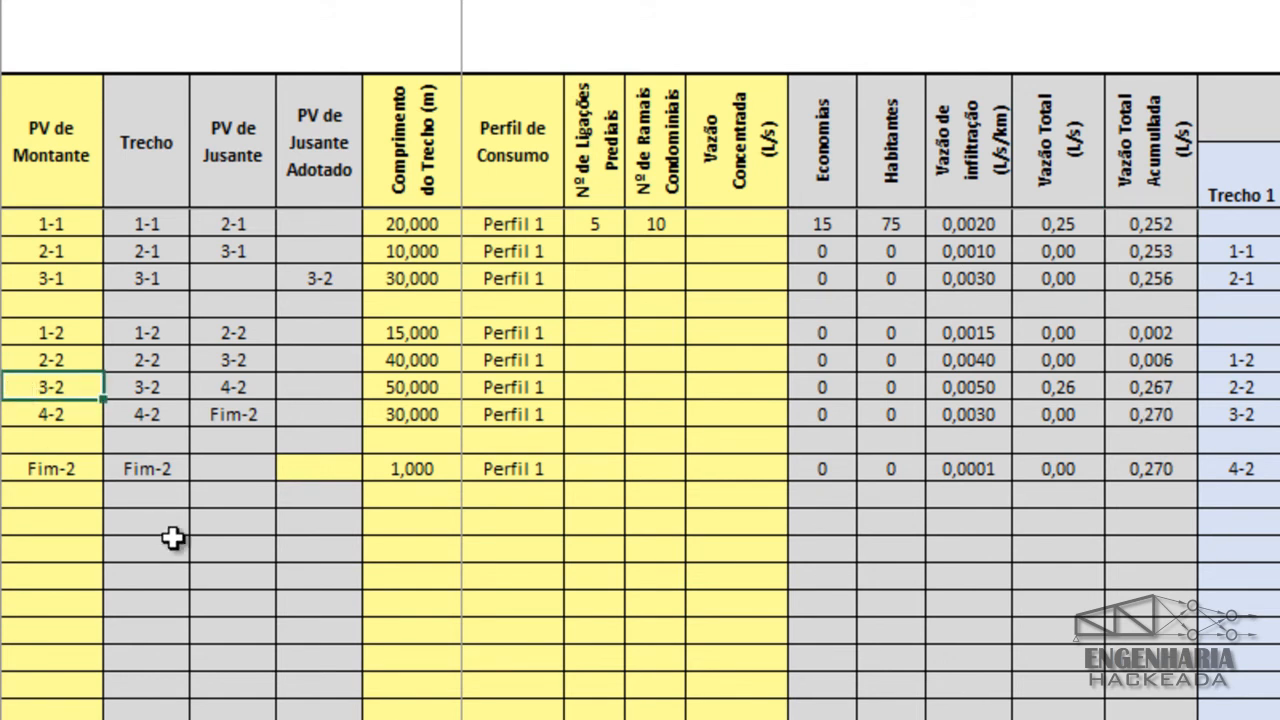
{"action": "key", "text": "shift+space"}
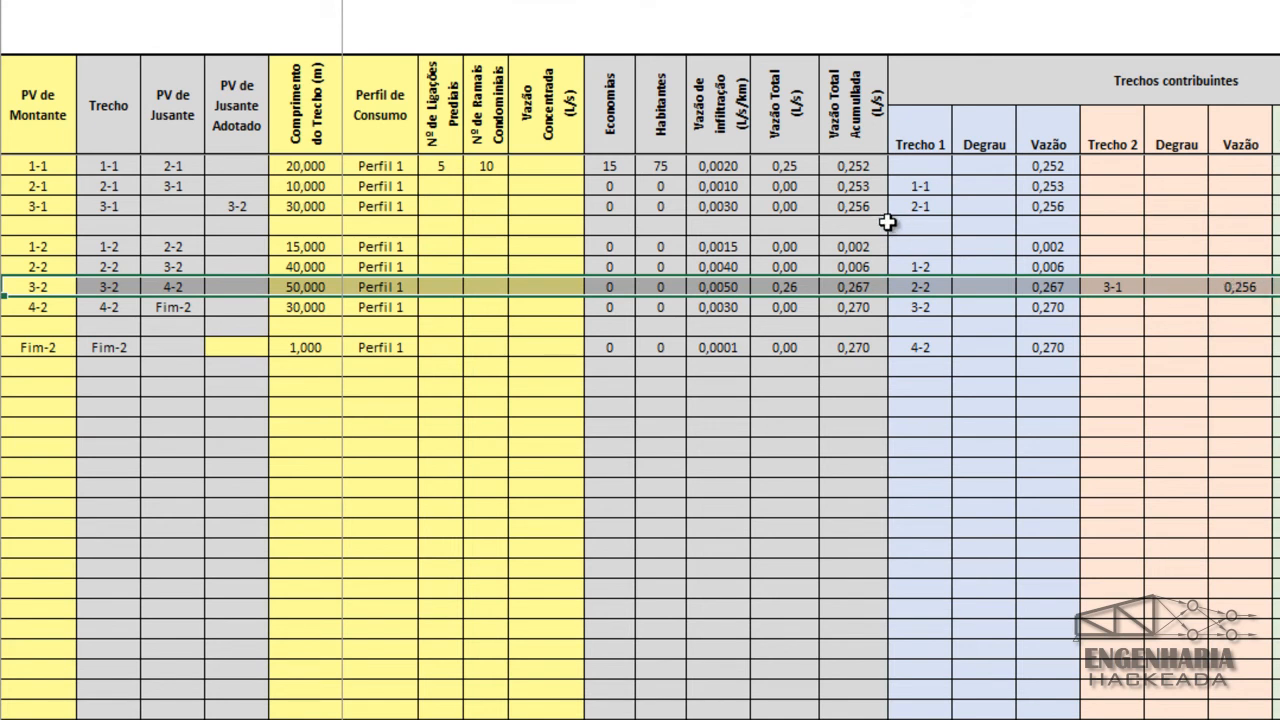
{"action": "left_click", "coordinate": [853, 266]}
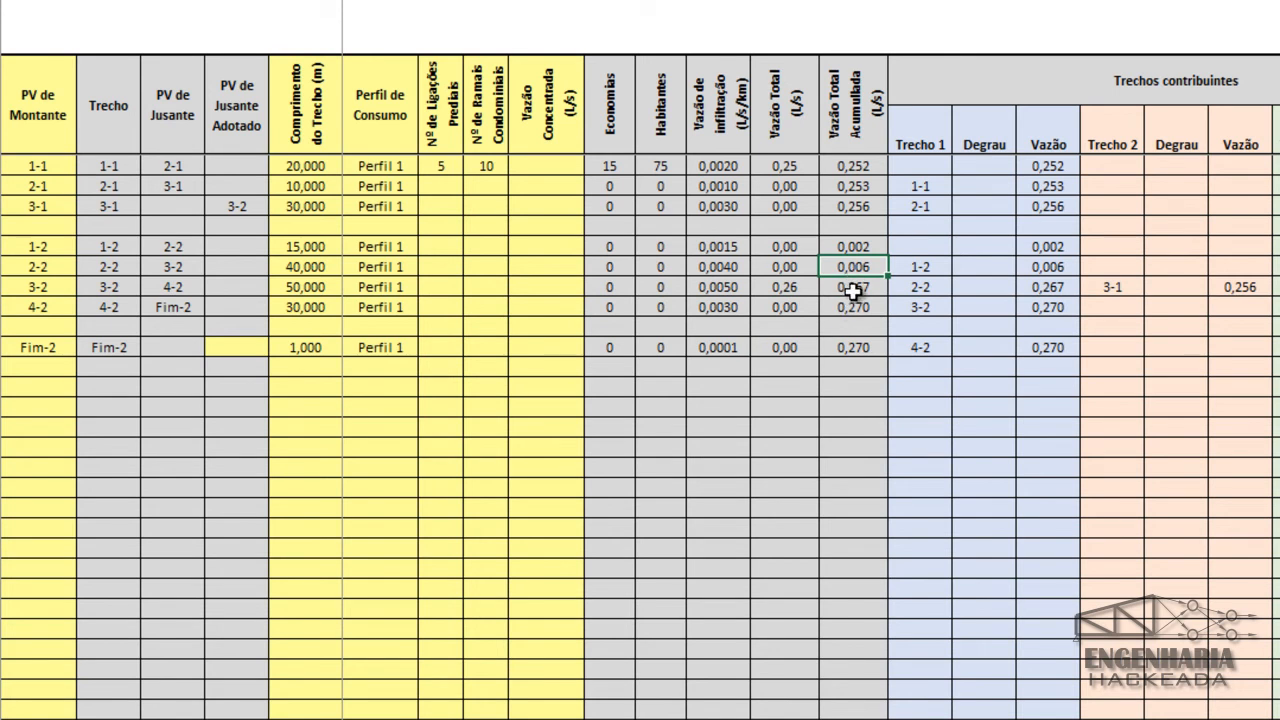
{"action": "left_click", "coordinate": [853, 310]}
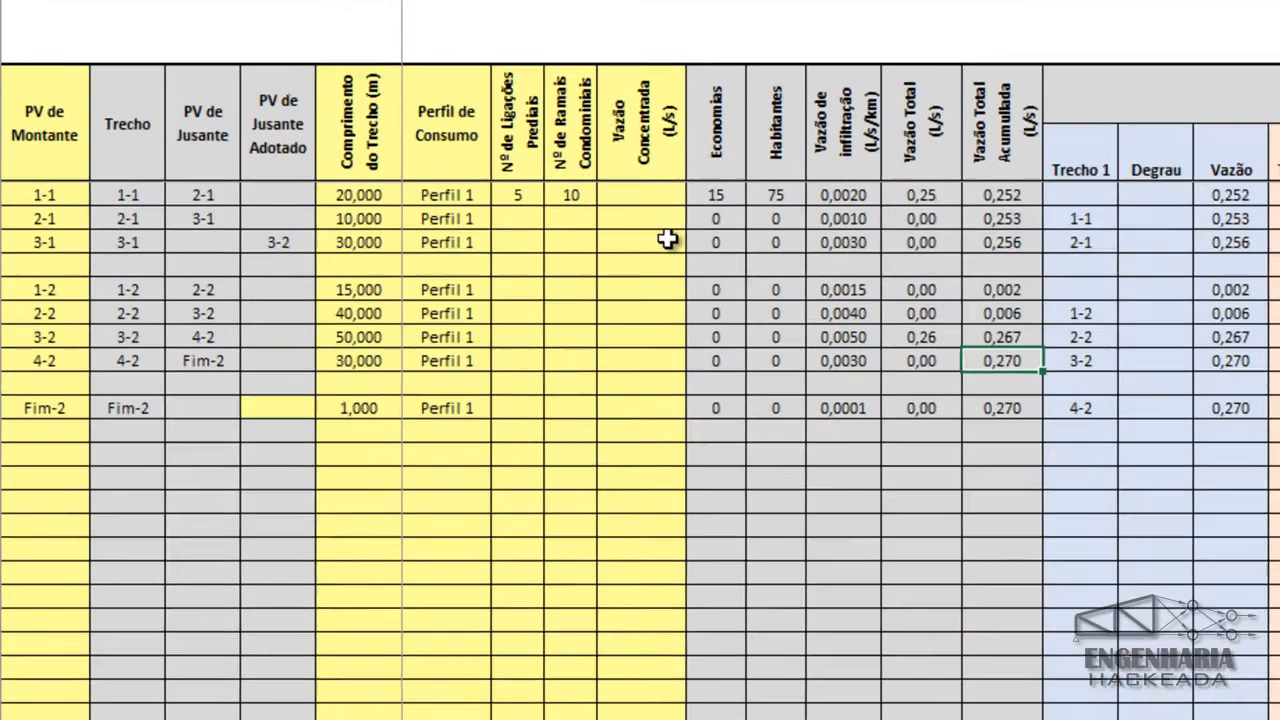
Set trecho 1-1's Vazão Concentrada to 5 L/s.
{"action": "left_click", "coordinate": [550, 167]}
{"action": "type", "text": "5"}
{"action": "key", "text": "Return"}
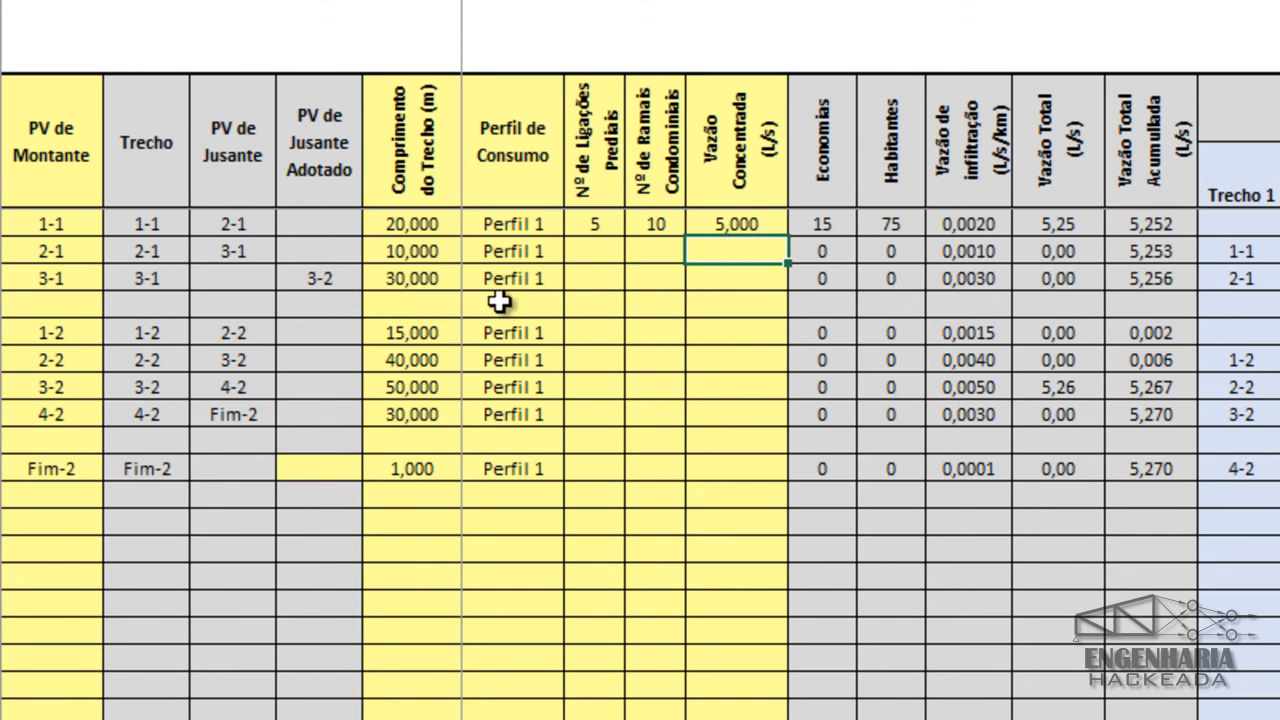
Clear trecho 3-1's PV de Jusante Adotado to test its effect on the flows, and select 3-2 again.
{"action": "left_click", "coordinate": [308, 285]}
{"action": "key", "text": "Delete"}
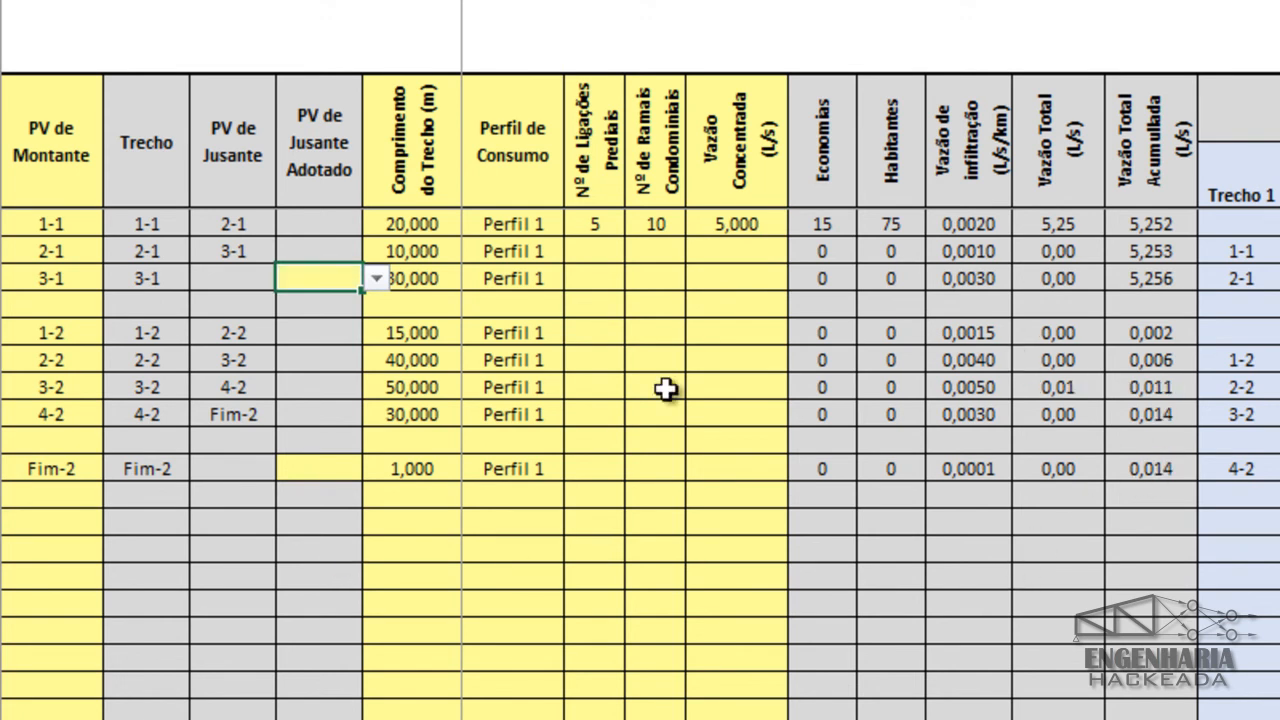
{"action": "left_click", "coordinate": [376, 279]}
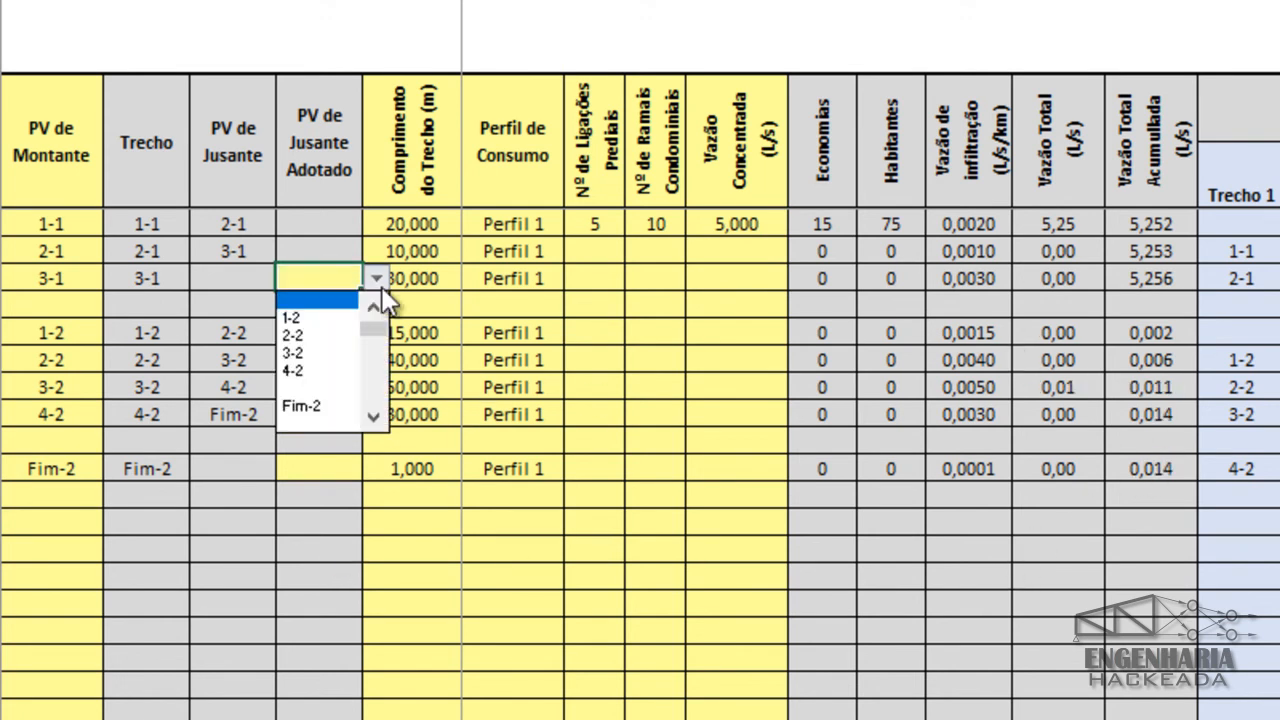
{"action": "left_click", "coordinate": [347, 352]}
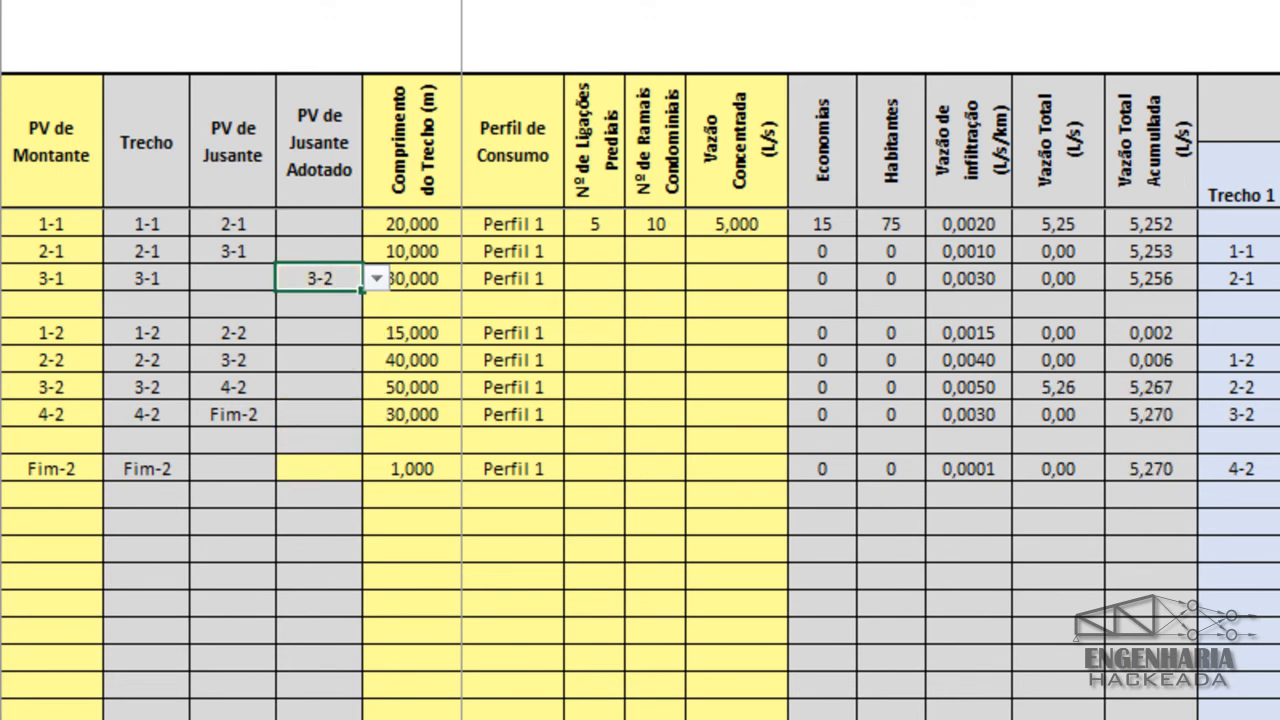
Review trecho 1-1's connections, Economias, Habitantes and Vazão Total against Perfil 1's Hab/Unid on the Parâmetros sheet.
{"action": "left_click_drag", "start_coordinate": [650, 224], "coordinate": [605, 222]}
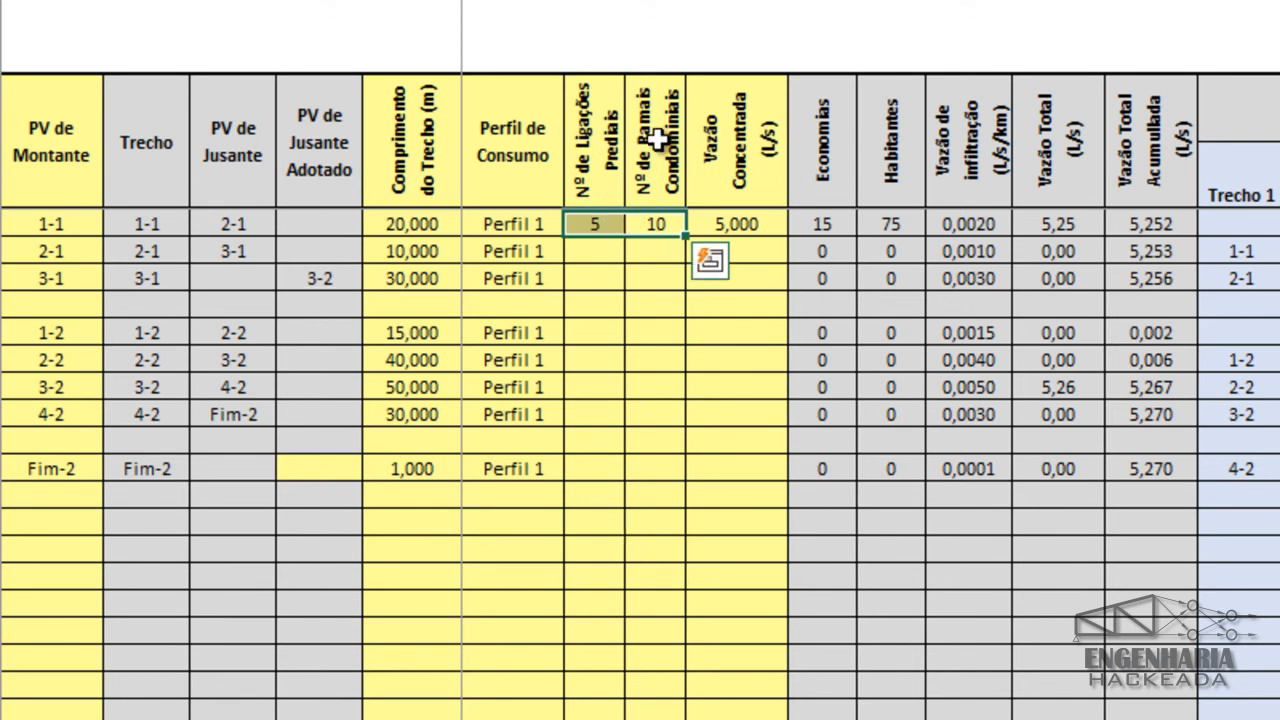
{"action": "left_click", "coordinate": [602, 225]}
{"action": "left_click", "coordinate": [649, 219]}
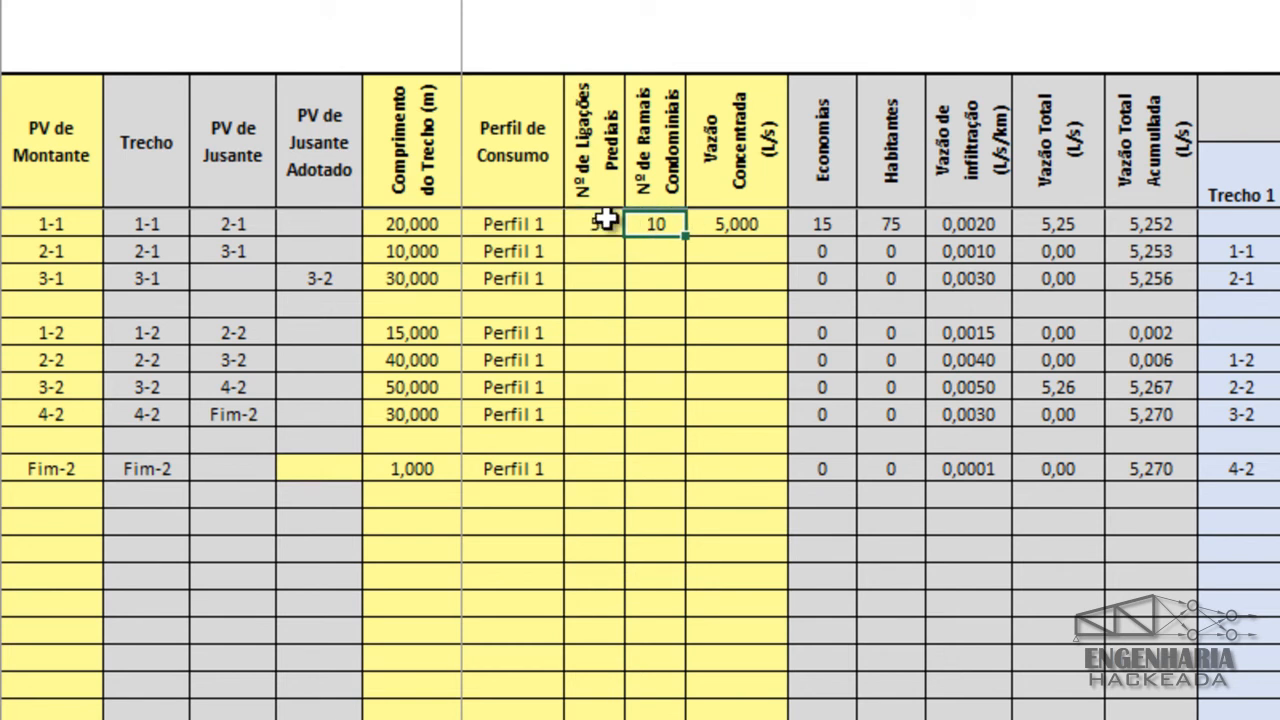
{"action": "left_click", "coordinate": [810, 224]}
{"action": "left_click", "coordinate": [869, 232]}
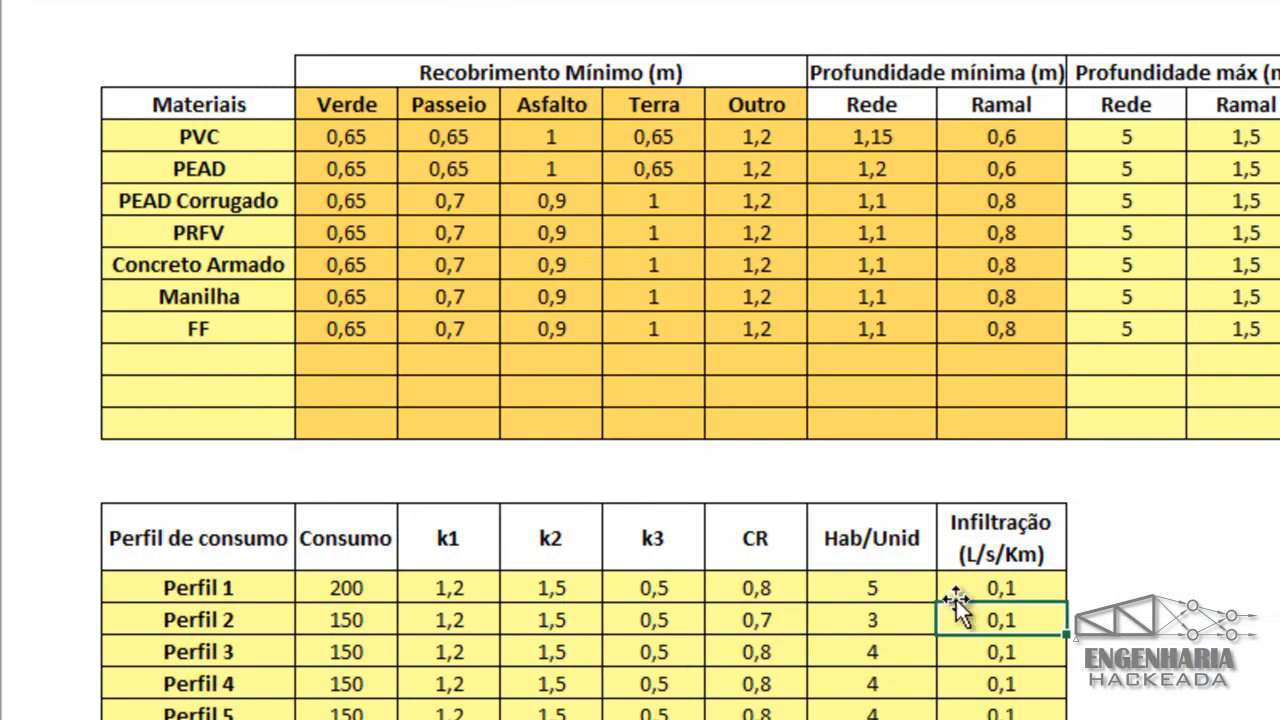
{"action": "left_click", "coordinate": [906, 588]}
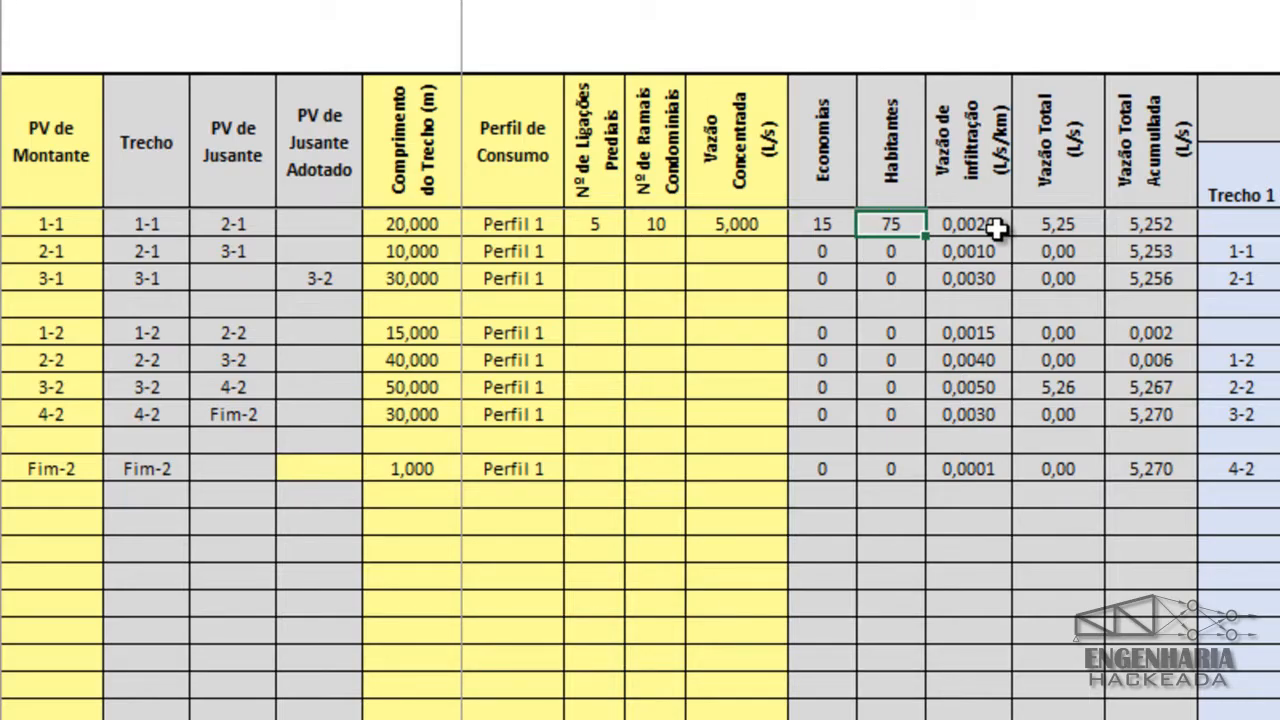
{"action": "left_click", "coordinate": [1046, 232]}
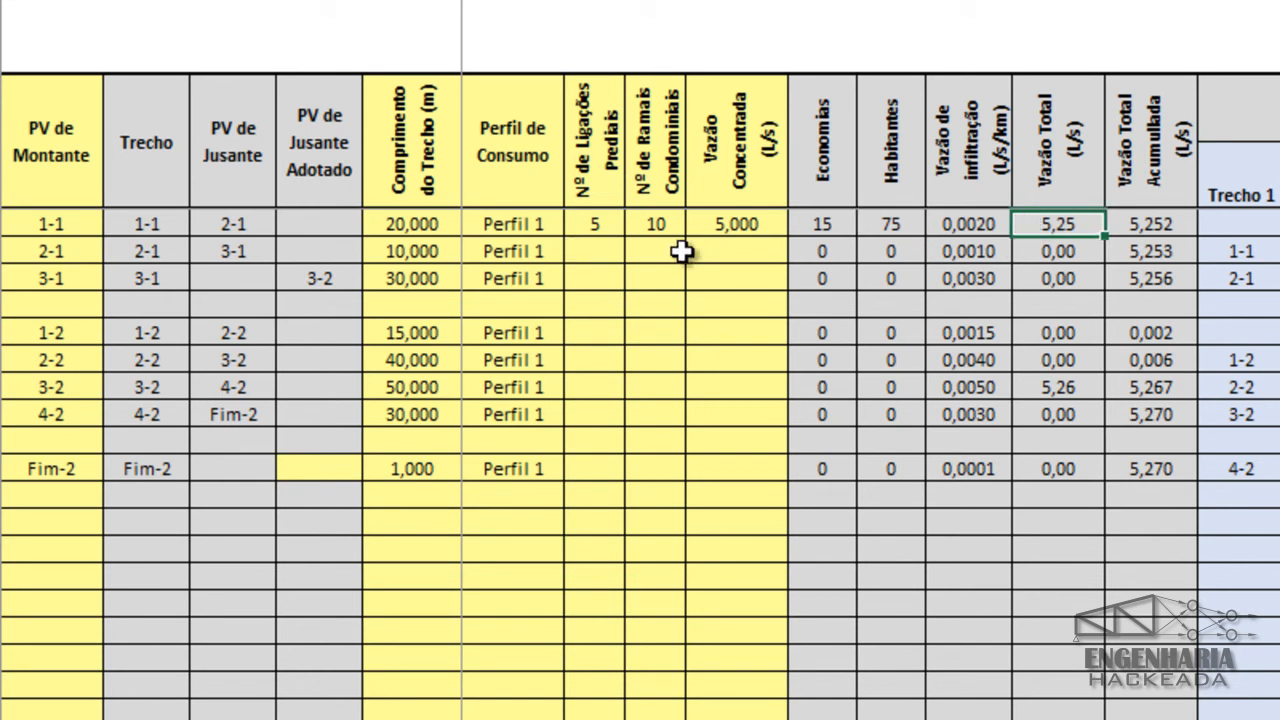
Clear trecho 1-1's Vazão Concentrada to compare the flows, and re-enter 5 L/s.
{"action": "left_click", "coordinate": [743, 226]}
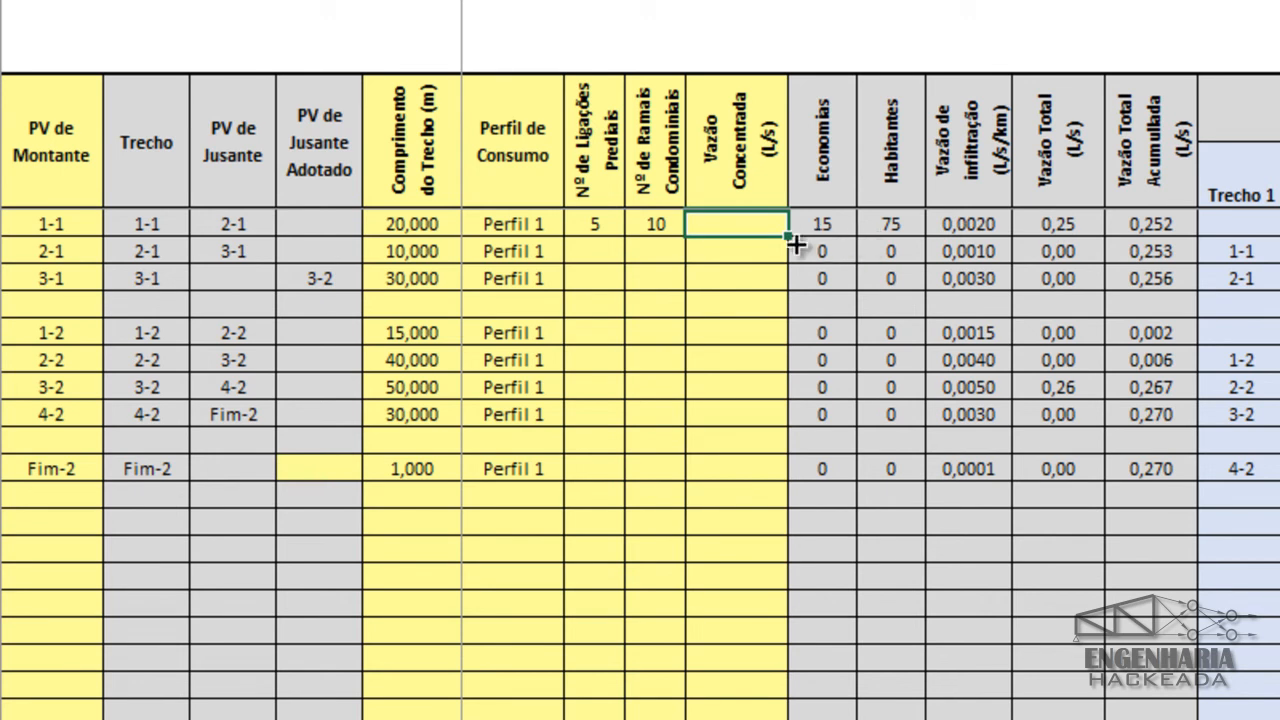
{"action": "type", "text": "5"}
{"action": "key", "text": "Return"}
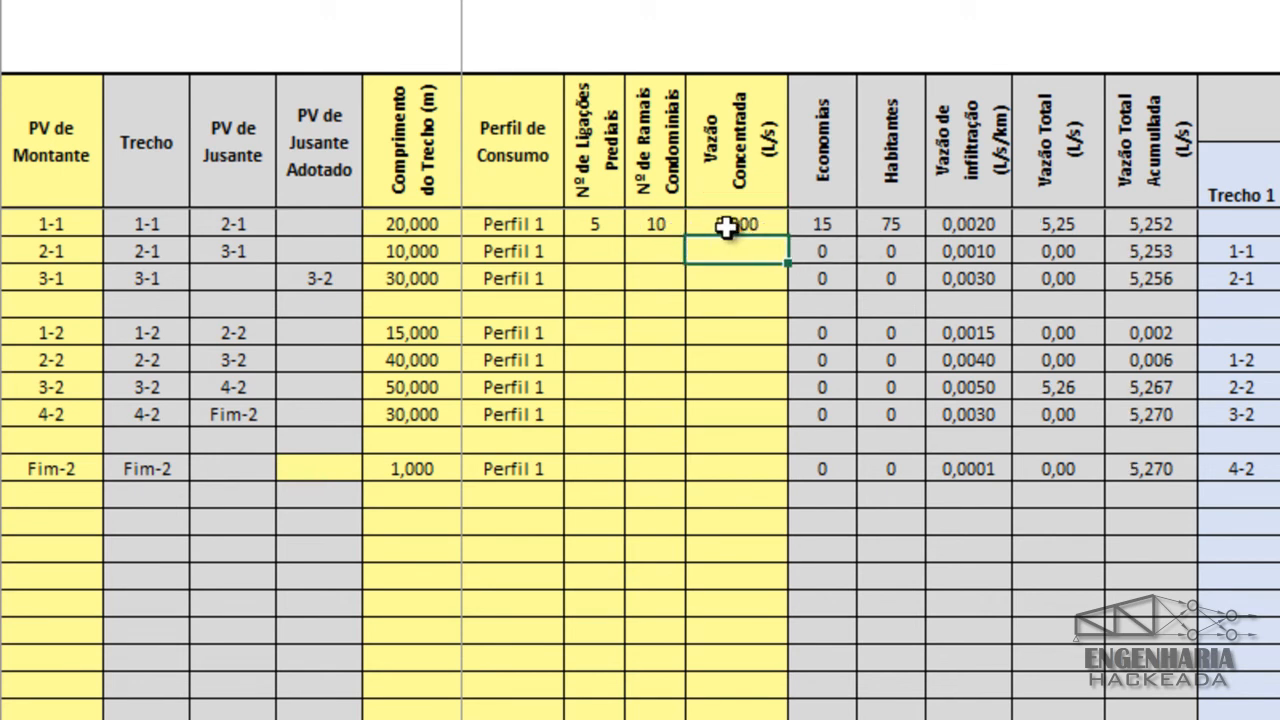
Delete trecho 1-1's Nº de Ligações Prediais and Nº de Ramais Condominiais values.
{"action": "left_click_drag", "start_coordinate": [659, 224], "coordinate": [594, 224]}
{"action": "key", "text": "Delete"}
{"action": "left_click", "coordinate": [618, 330]}
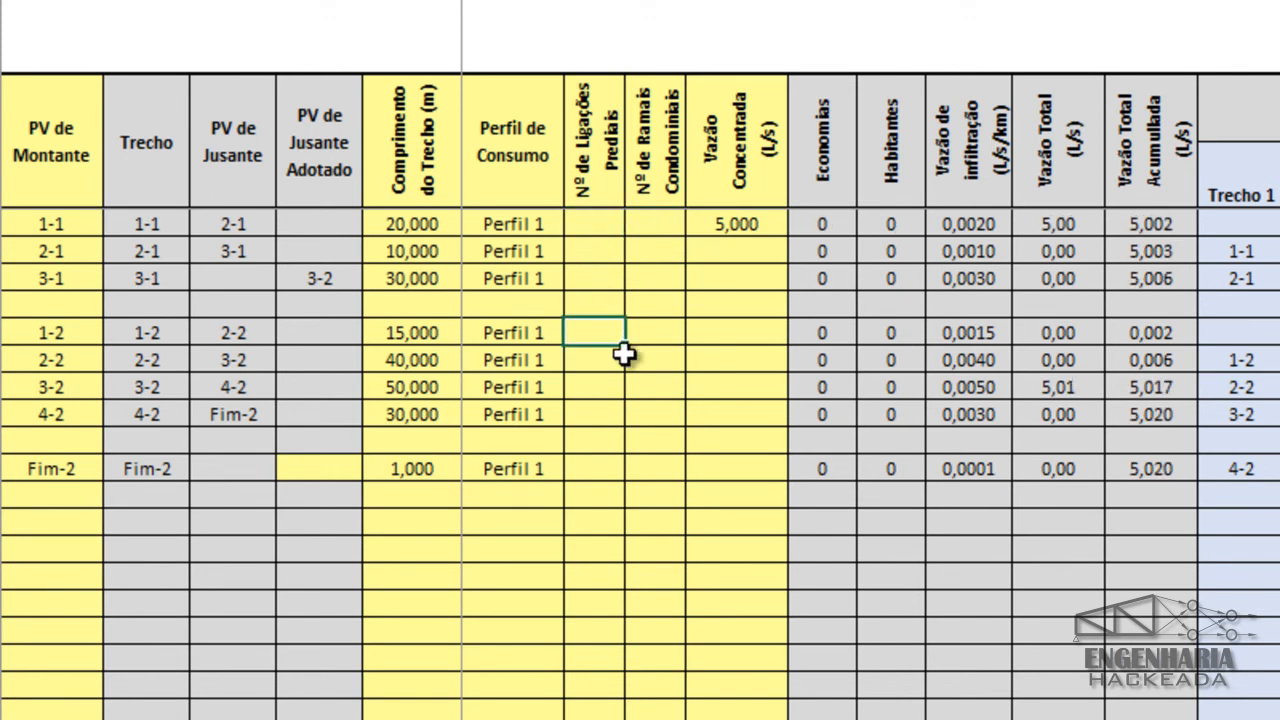
Set trecho 1-2's Vazão Concentrada to 5 L/s and check the accumulated flow at trecho 4-2.
{"action": "left_click", "coordinate": [754, 338]}
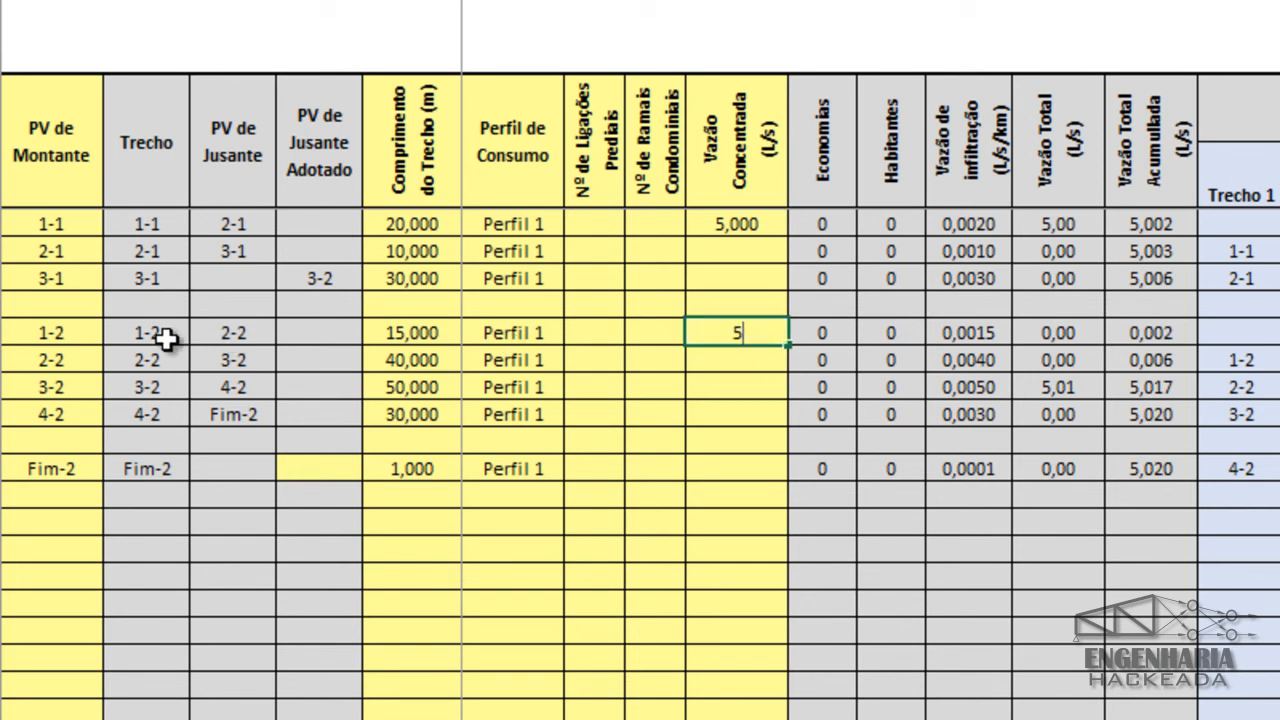
{"action": "key", "text": "Return"}
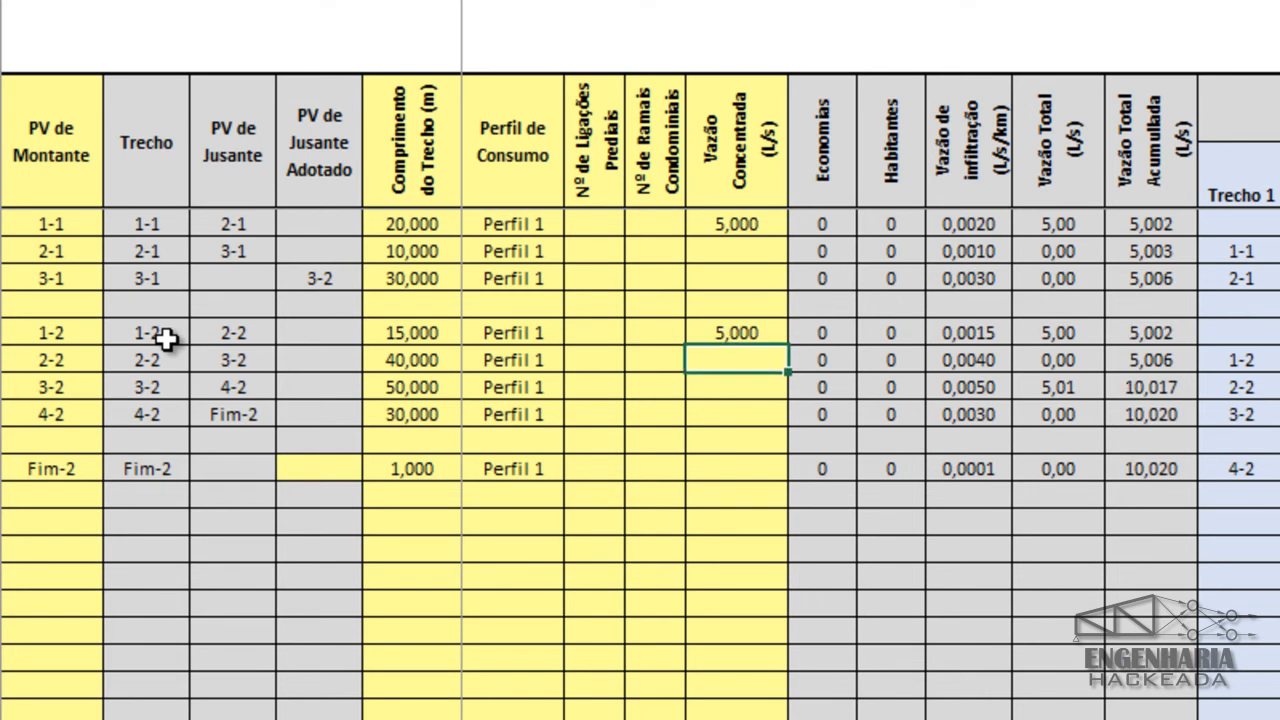
{"action": "left_click", "coordinate": [1147, 413]}
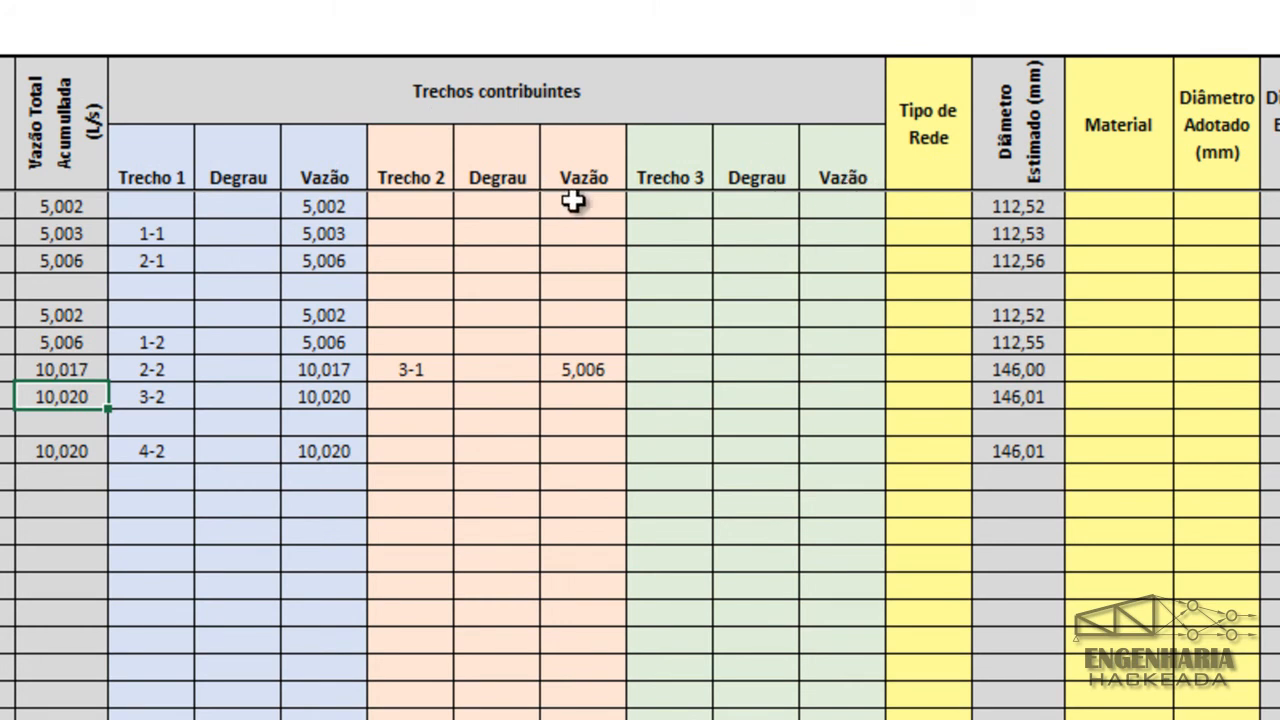
Set the Tipo de Rede of trecho 1-1 to Rede.
{"action": "left_click", "coordinate": [903, 201]}
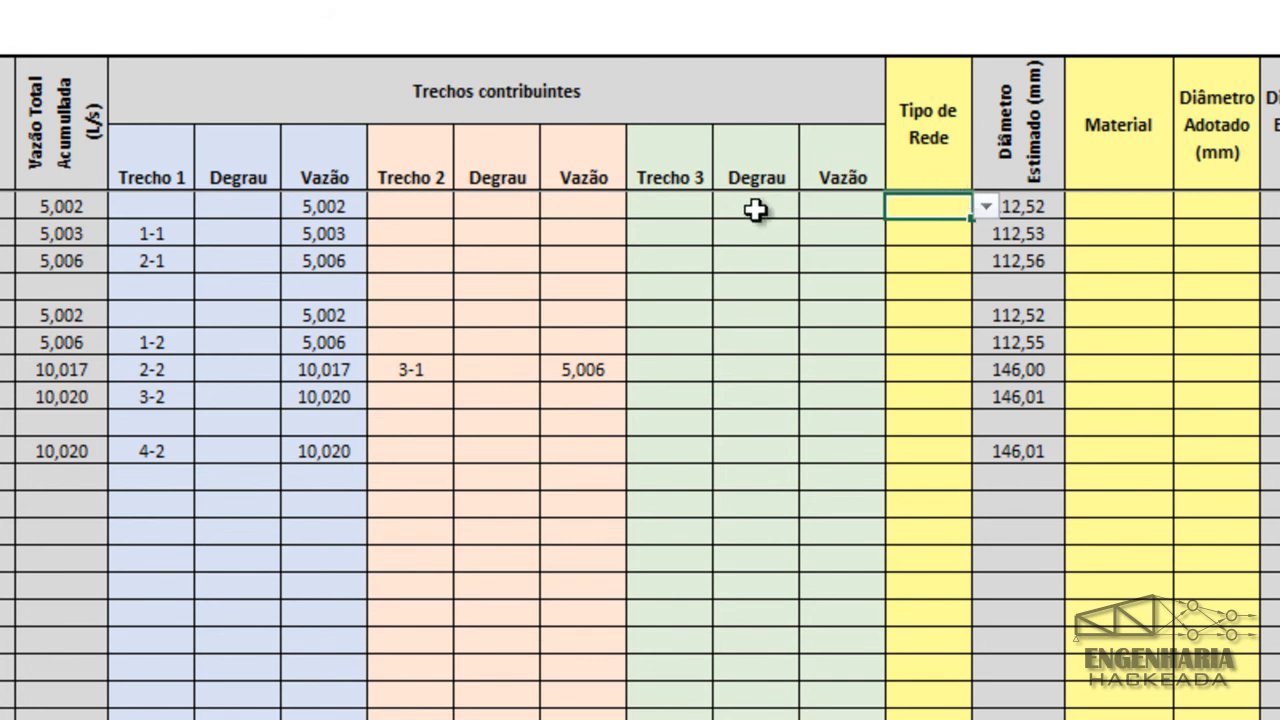
{"action": "left_click", "coordinate": [986, 206]}
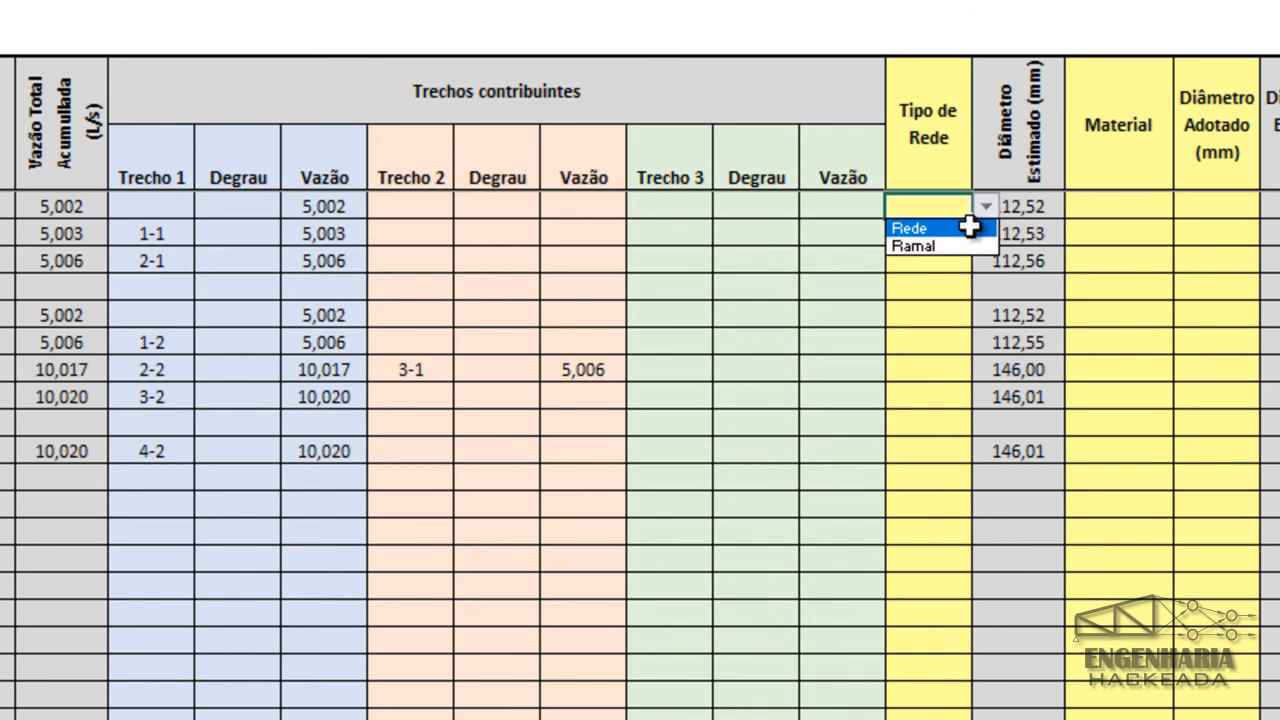
{"action": "left_click", "coordinate": [968, 229]}
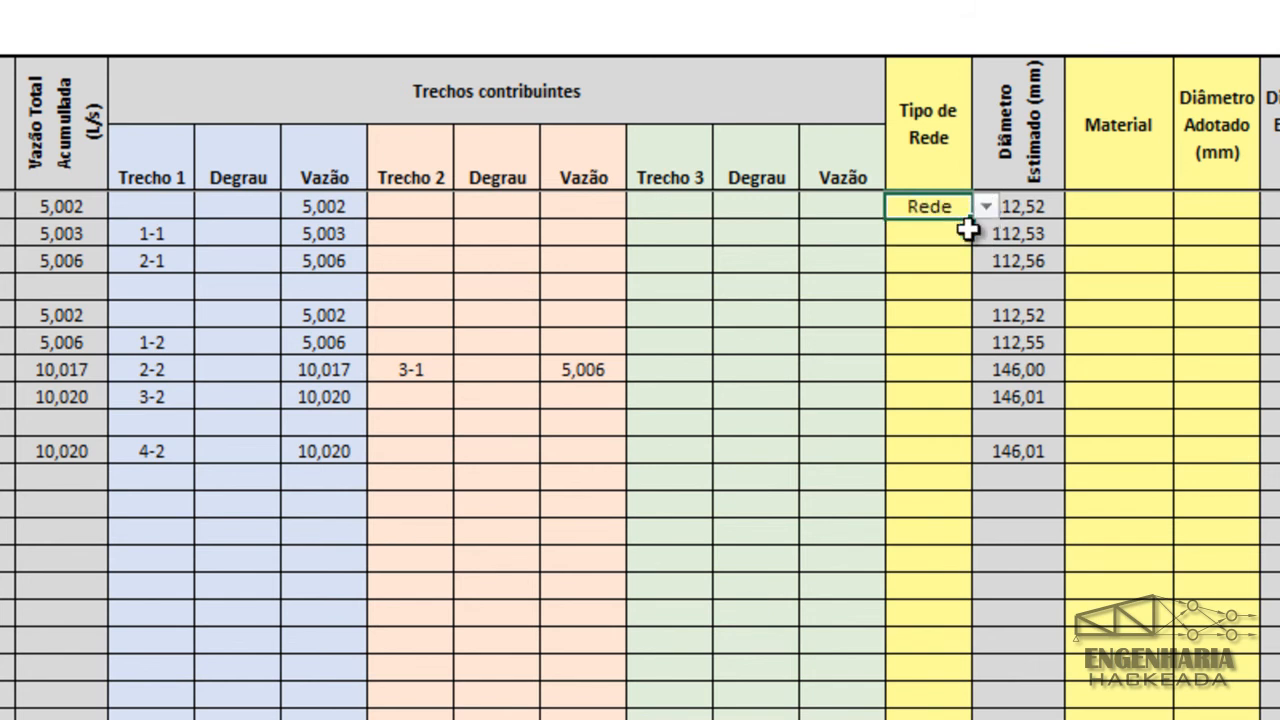
Set the Tipo de Rede of all remaining trechos, from 2-1 to the last one fed by 4-2, to Rede.
{"action": "left_click_drag", "start_coordinate": [970, 222], "coordinate": [963, 274]}
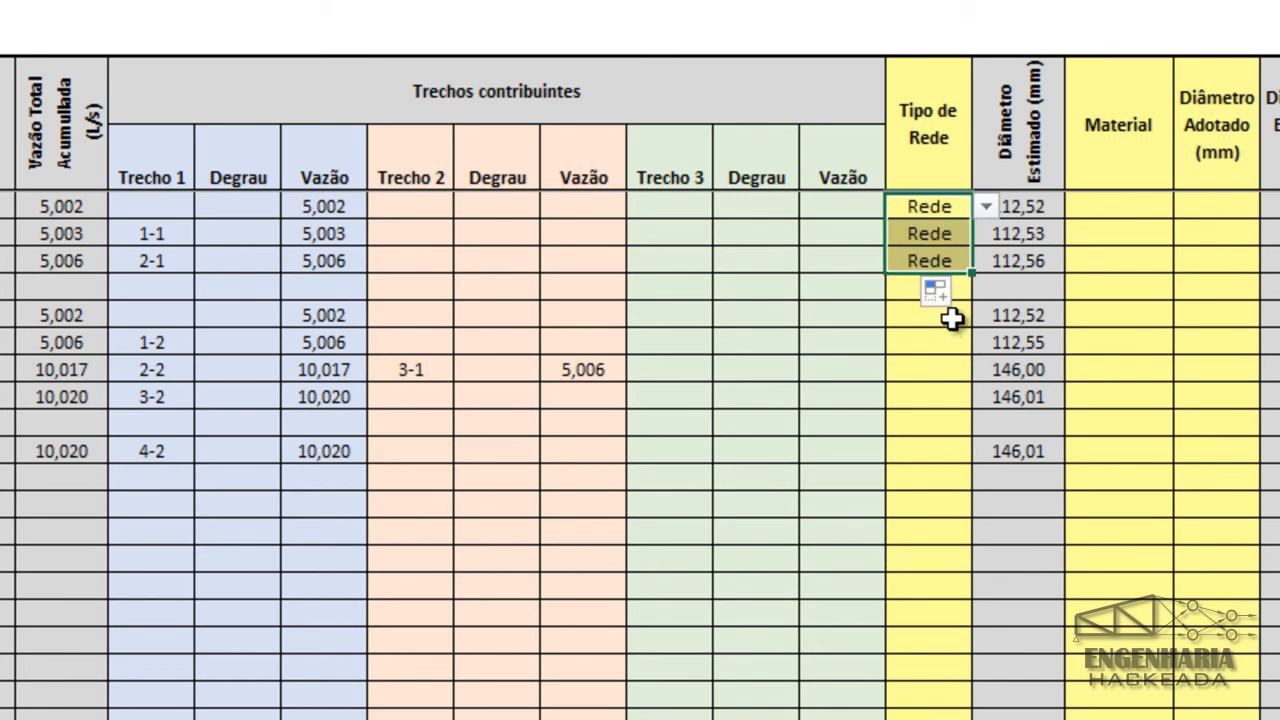
{"action": "left_click", "coordinate": [952, 318]}
{"action": "left_click", "coordinate": [978, 322]}
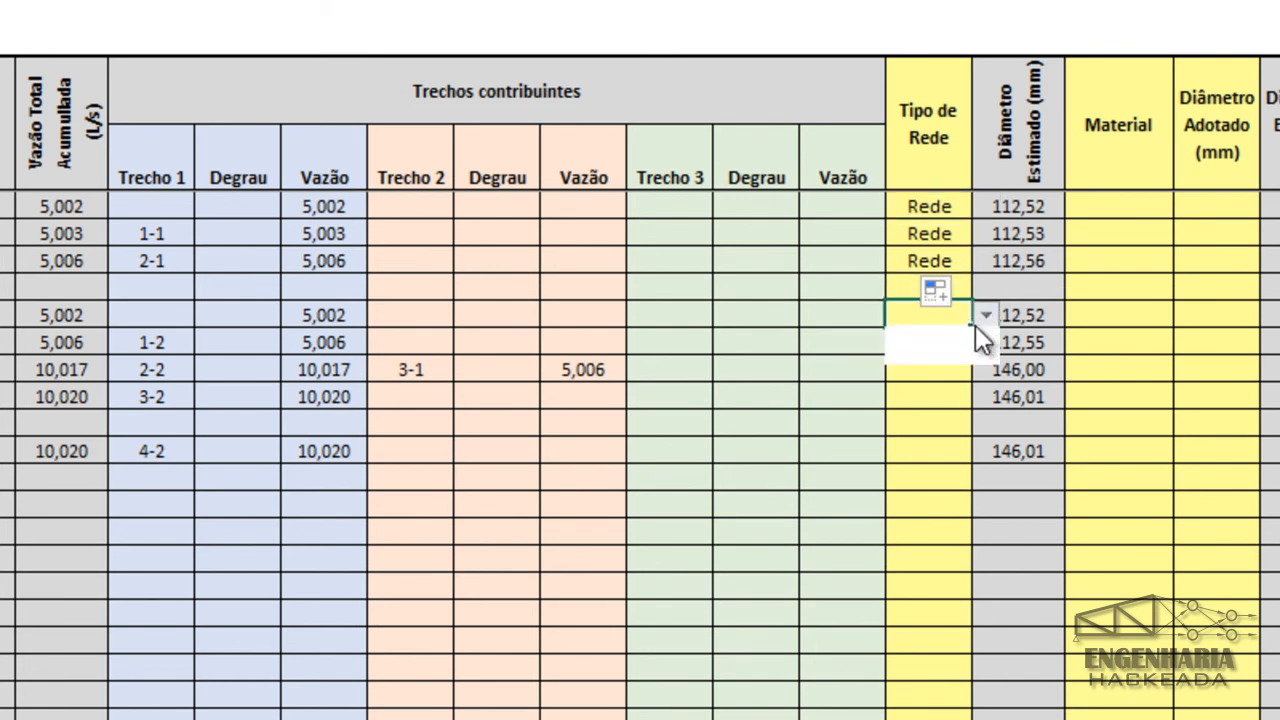
{"action": "left_click", "coordinate": [963, 336]}
{"action": "left_click_drag", "start_coordinate": [966, 335], "coordinate": [955, 400]}
{"action": "left_click", "coordinate": [957, 451]}
{"action": "left_click", "coordinate": [985, 451]}
{"action": "left_click", "coordinate": [973, 471]}
Set trecho 1-1's Material to PVC and look through its Diâmetro Adotado options.
{"action": "left_click", "coordinate": [1106, 207]}
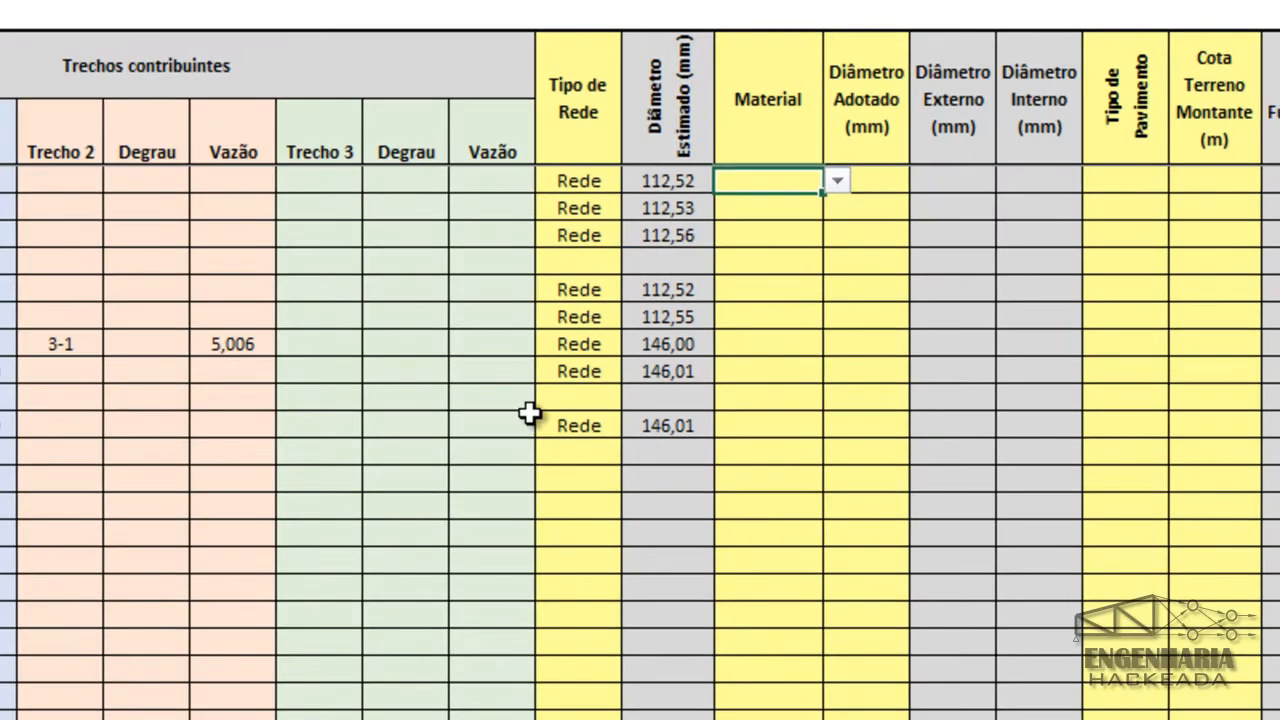
{"action": "left_click", "coordinate": [836, 180]}
{"action": "left_click_drag", "start_coordinate": [836, 272], "coordinate": [838, 215]}
{"action": "left_click", "coordinate": [800, 205]}
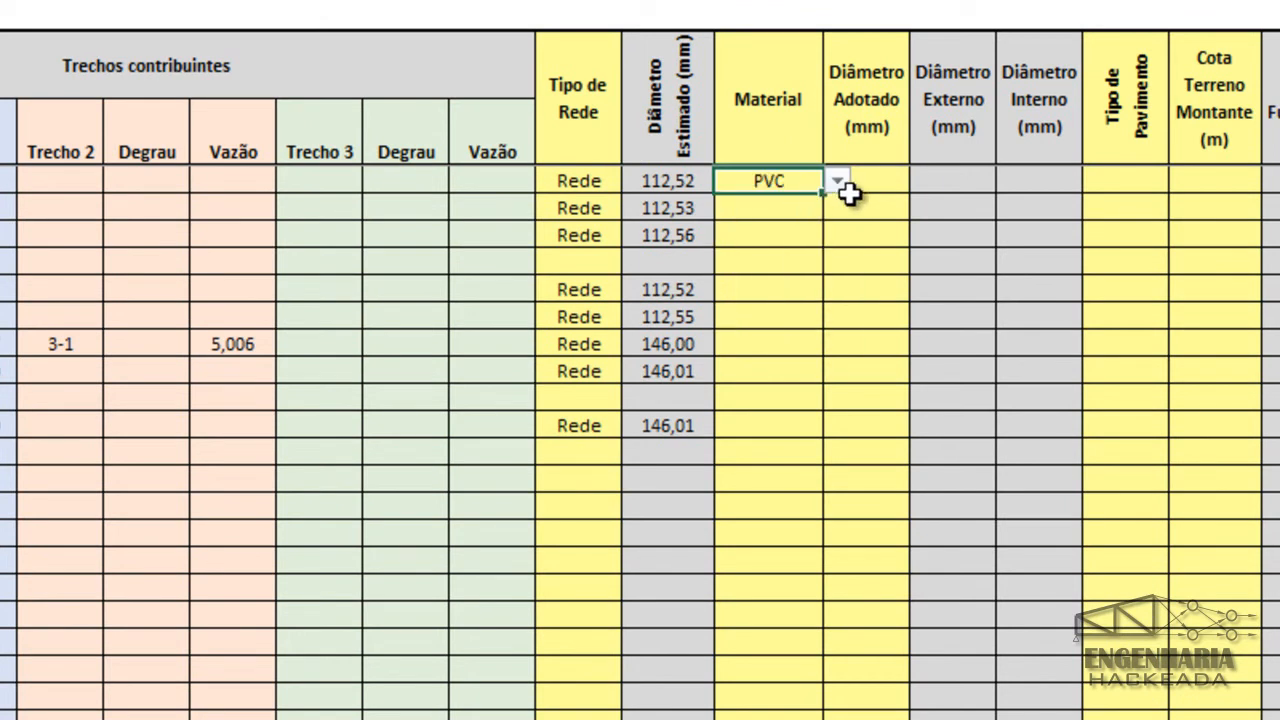
{"action": "left_click", "coordinate": [898, 183]}
{"action": "left_click", "coordinate": [921, 183]}
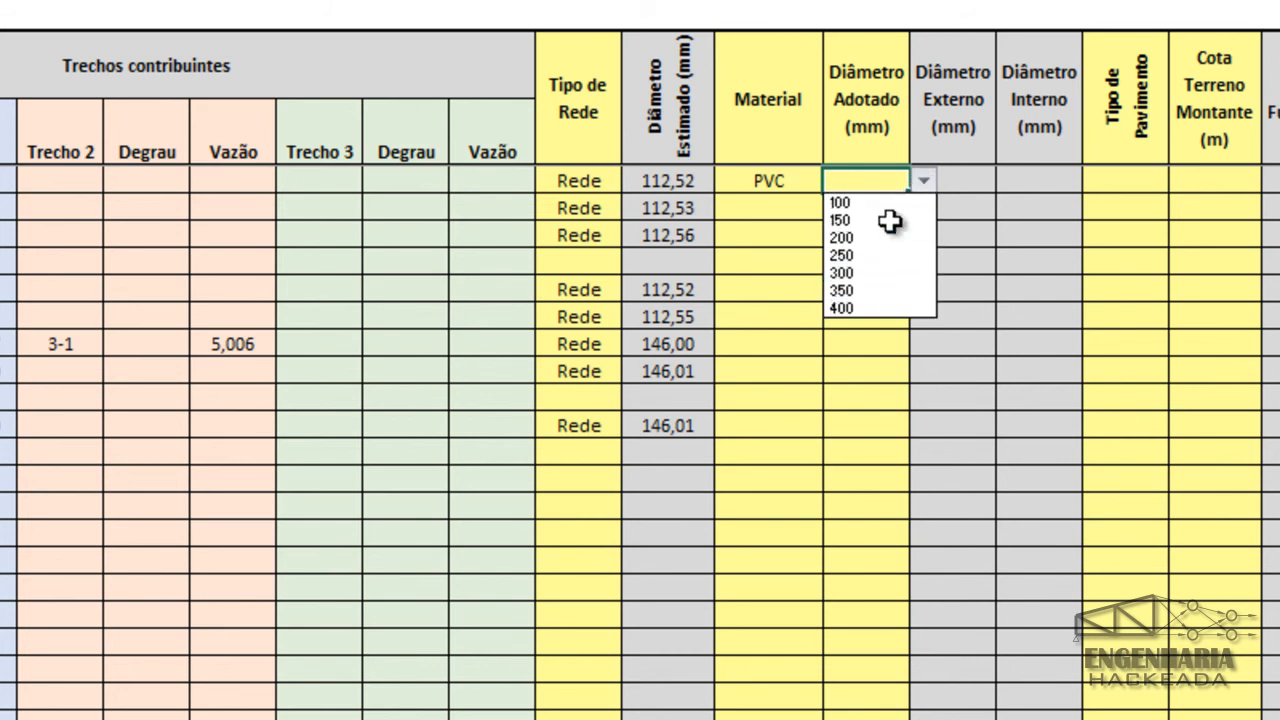
{"action": "left_click", "coordinate": [778, 174]}
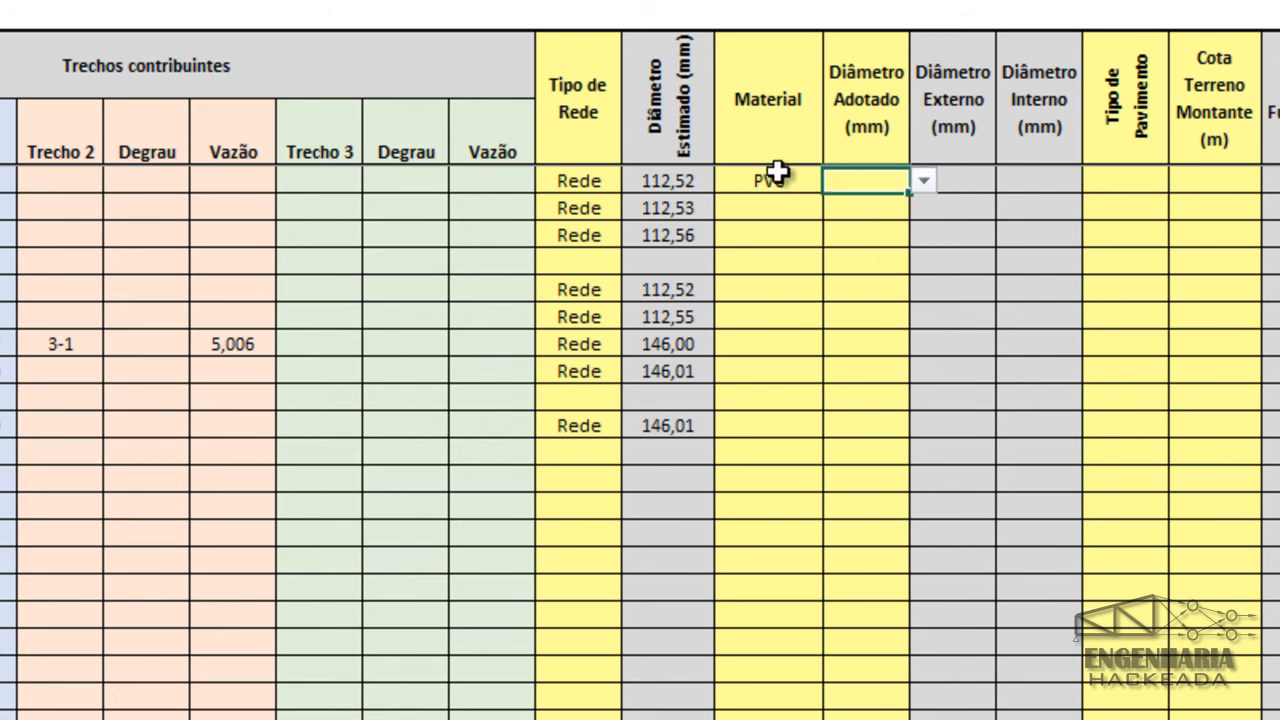
Try FF as trecho 1-1's Material and browse the adopted diameters offered for it.
{"action": "left_click", "coordinate": [810, 182]}
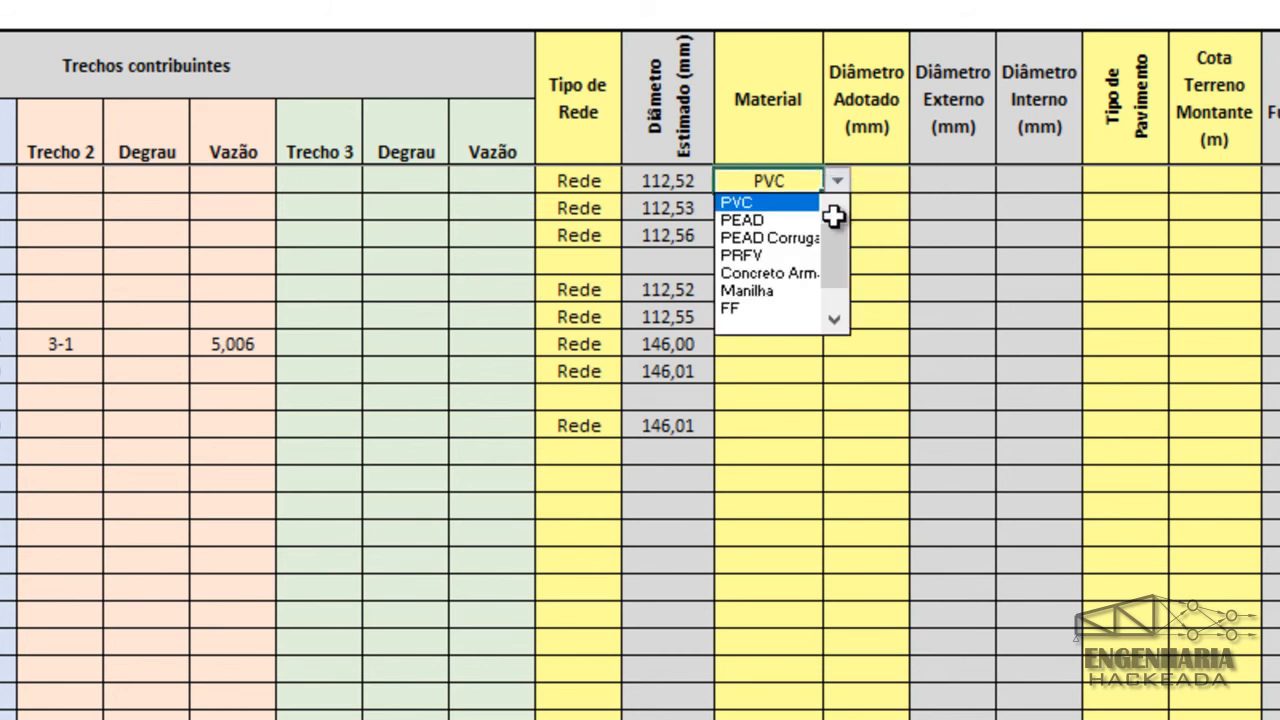
{"action": "left_click", "coordinate": [777, 308]}
{"action": "left_click", "coordinate": [880, 182]}
{"action": "left_click", "coordinate": [920, 181]}
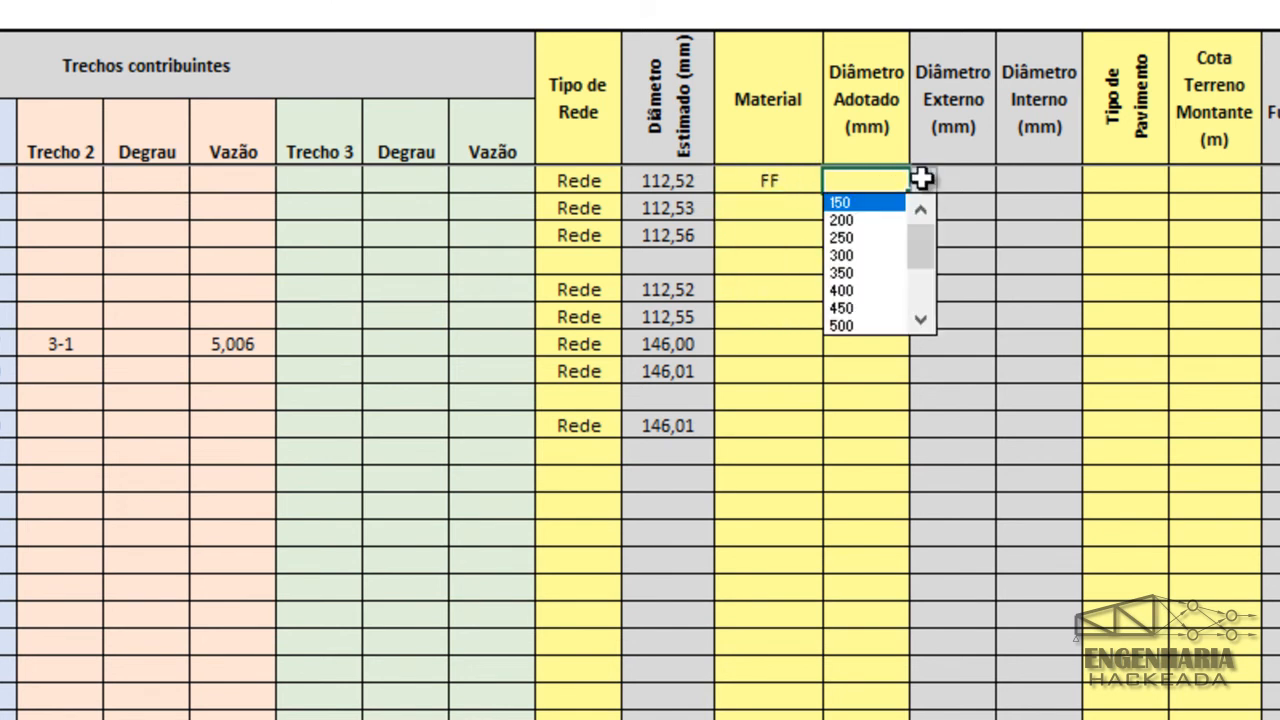
{"action": "mouse_move", "coordinate": [920, 243]}
{"action": "left_mouse_down"}
{"action": "mouse_move", "coordinate": [917, 320]}
{"action": "mouse_move", "coordinate": [929, 240]}
{"action": "left_mouse_up"}
{"action": "left_click", "coordinate": [810, 186]}
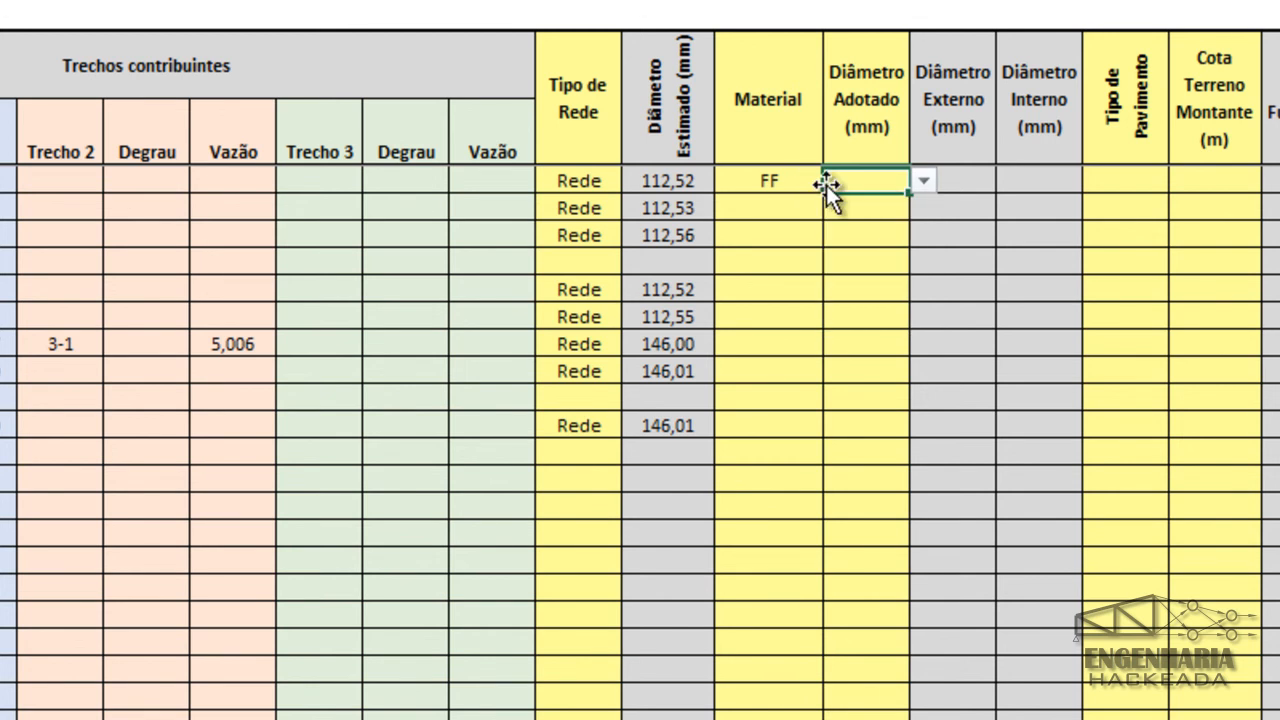
Change trecho 1-1's Material to PEAD and browse the Diâmetro Adotado options for it.
{"action": "left_click", "coordinate": [808, 183]}
{"action": "left_click", "coordinate": [834, 181]}
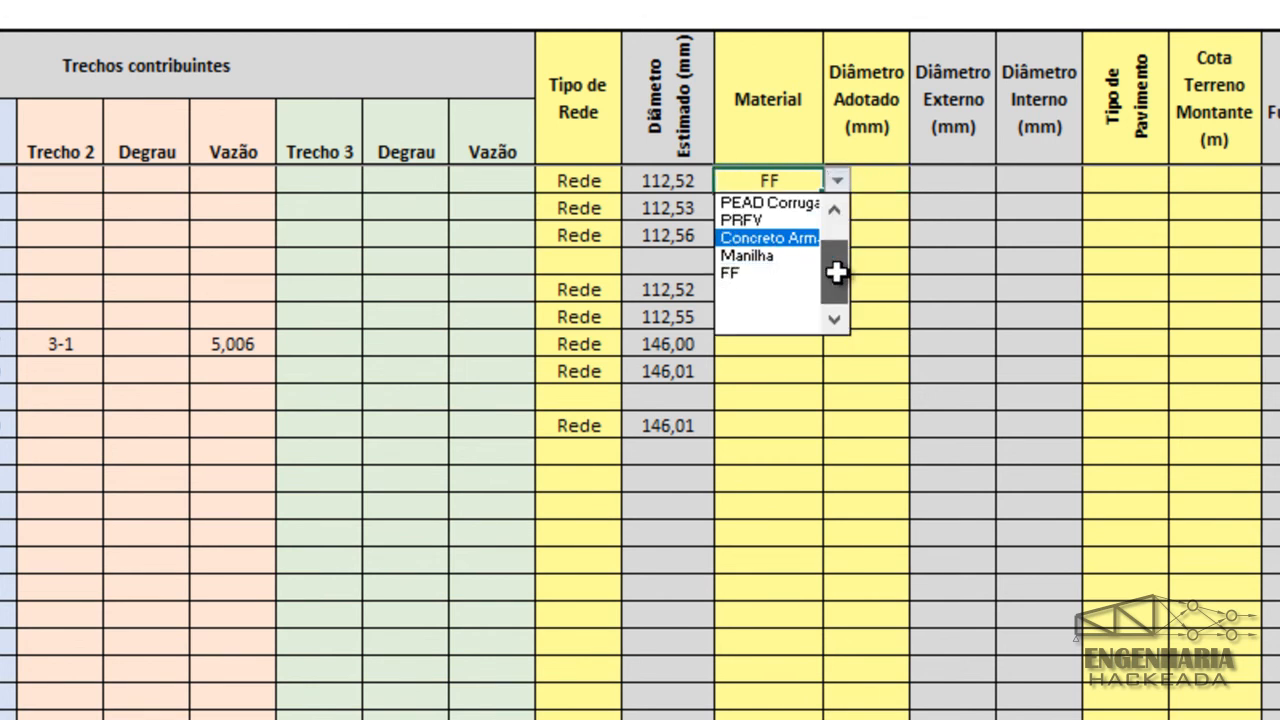
{"action": "left_click_drag", "start_coordinate": [837, 269], "coordinate": [837, 203]}
{"action": "left_click", "coordinate": [750, 214]}
{"action": "left_click", "coordinate": [866, 182]}
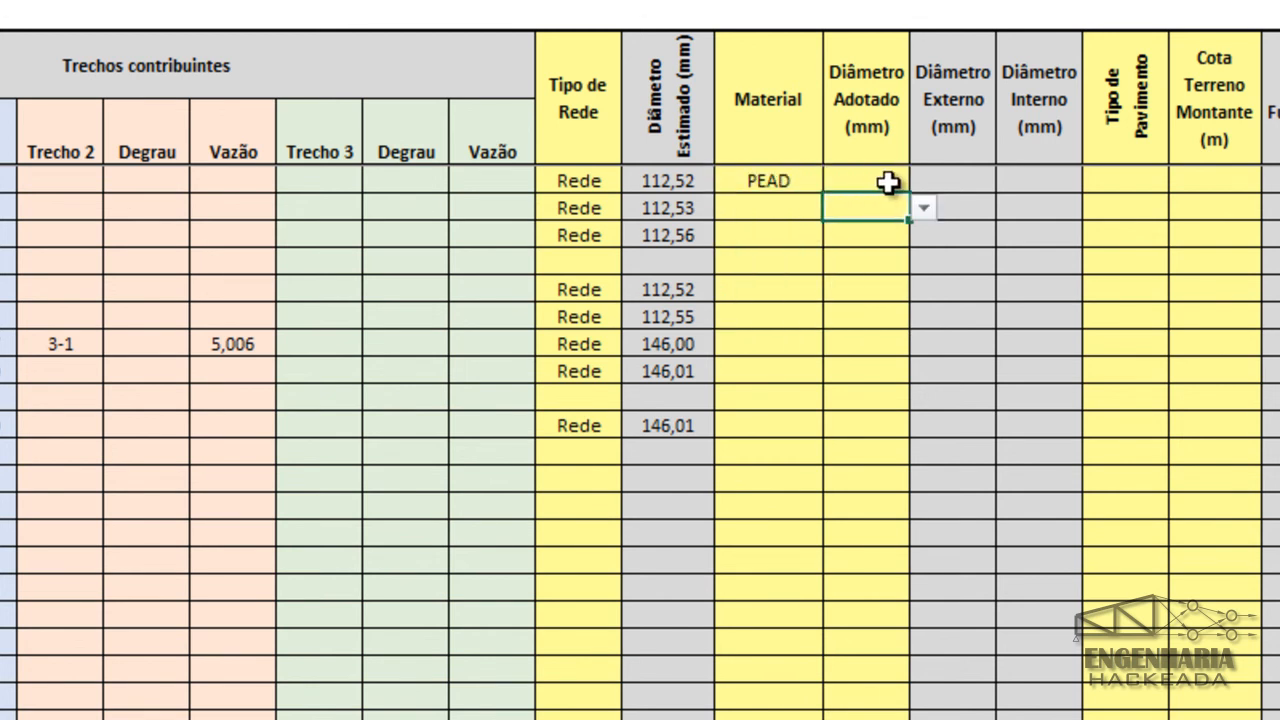
{"action": "left_click", "coordinate": [922, 181]}
{"action": "mouse_move", "coordinate": [918, 229]}
{"action": "left_mouse_down"}
{"action": "mouse_move", "coordinate": [911, 306]}
{"action": "mouse_move", "coordinate": [919, 207]}
{"action": "left_mouse_up"}
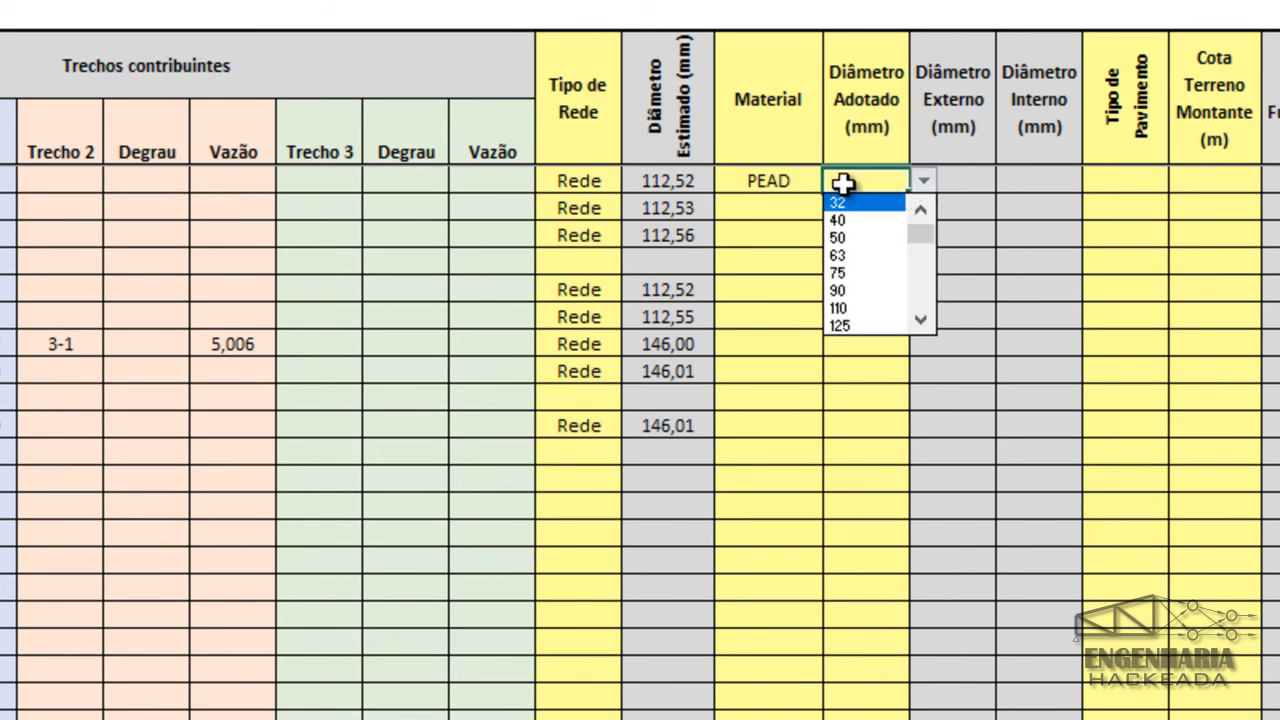
{"action": "left_click", "coordinate": [810, 183]}
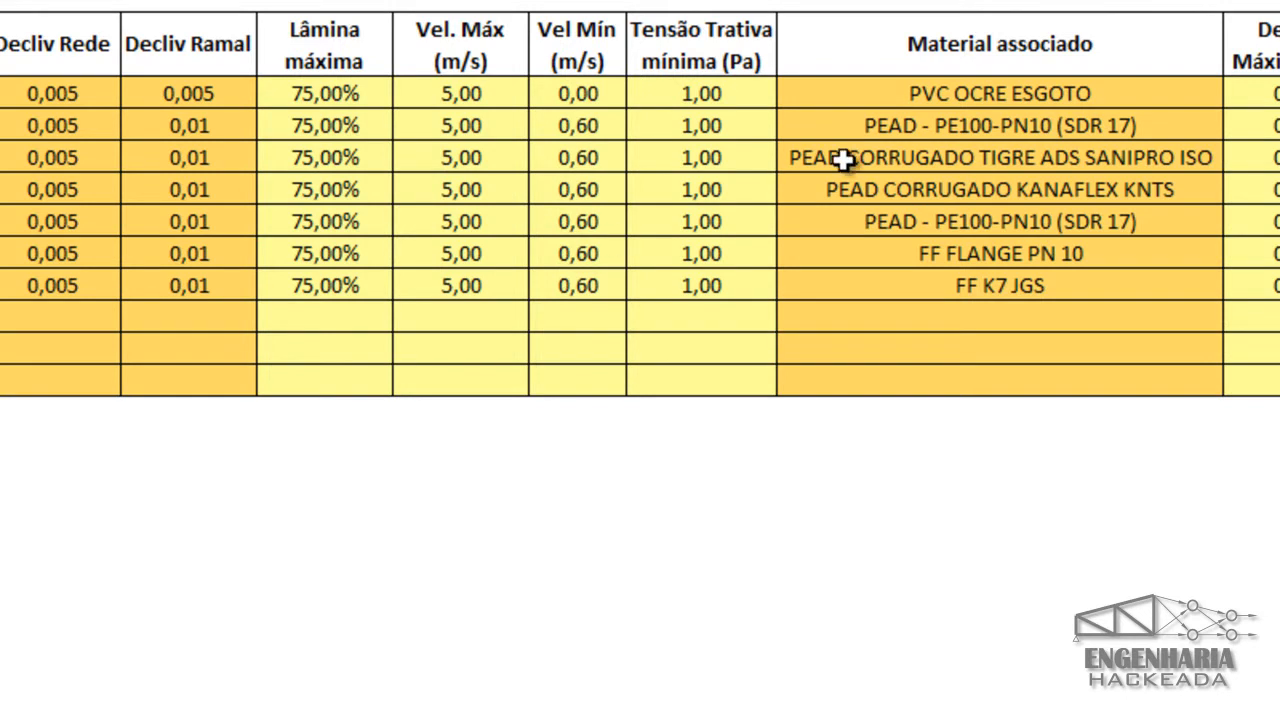
Review the Material associado options available for PVC OCRE ESGOTO in the material parameters table.
{"action": "left_click", "coordinate": [986, 99]}
{"action": "left_click", "coordinate": [1237, 93]}
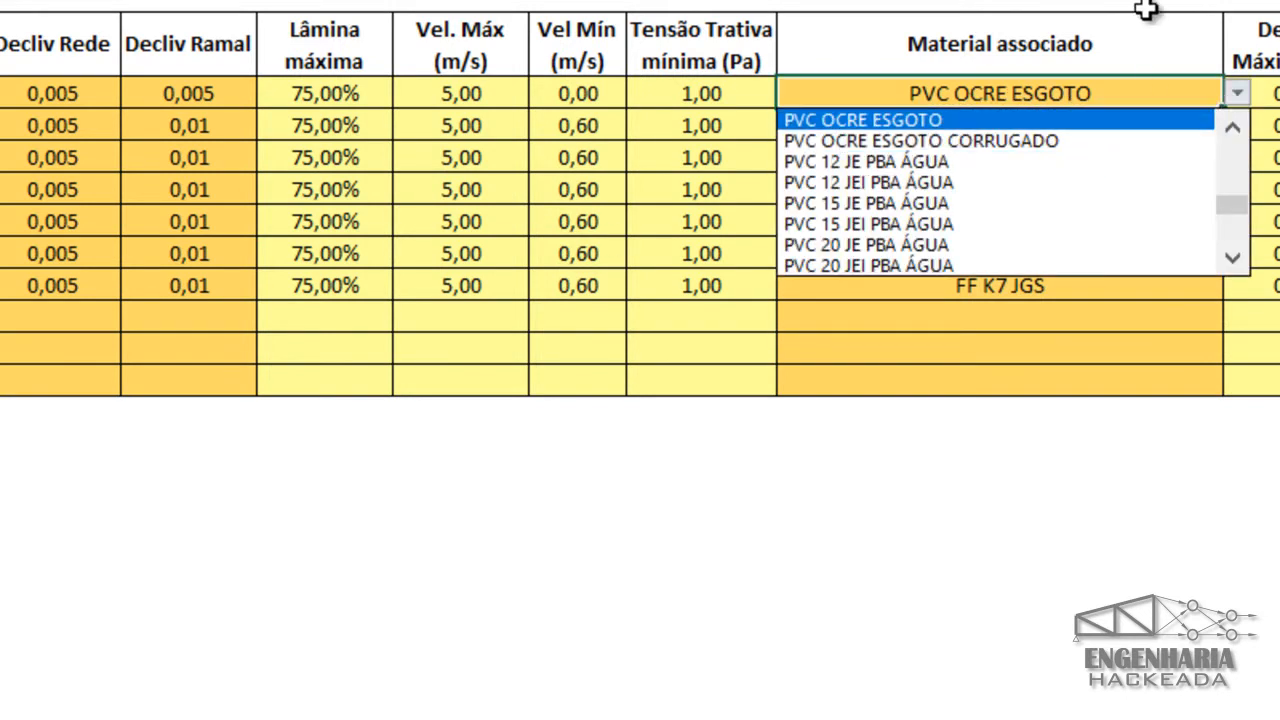
{"action": "left_click", "coordinate": [1130, 85]}
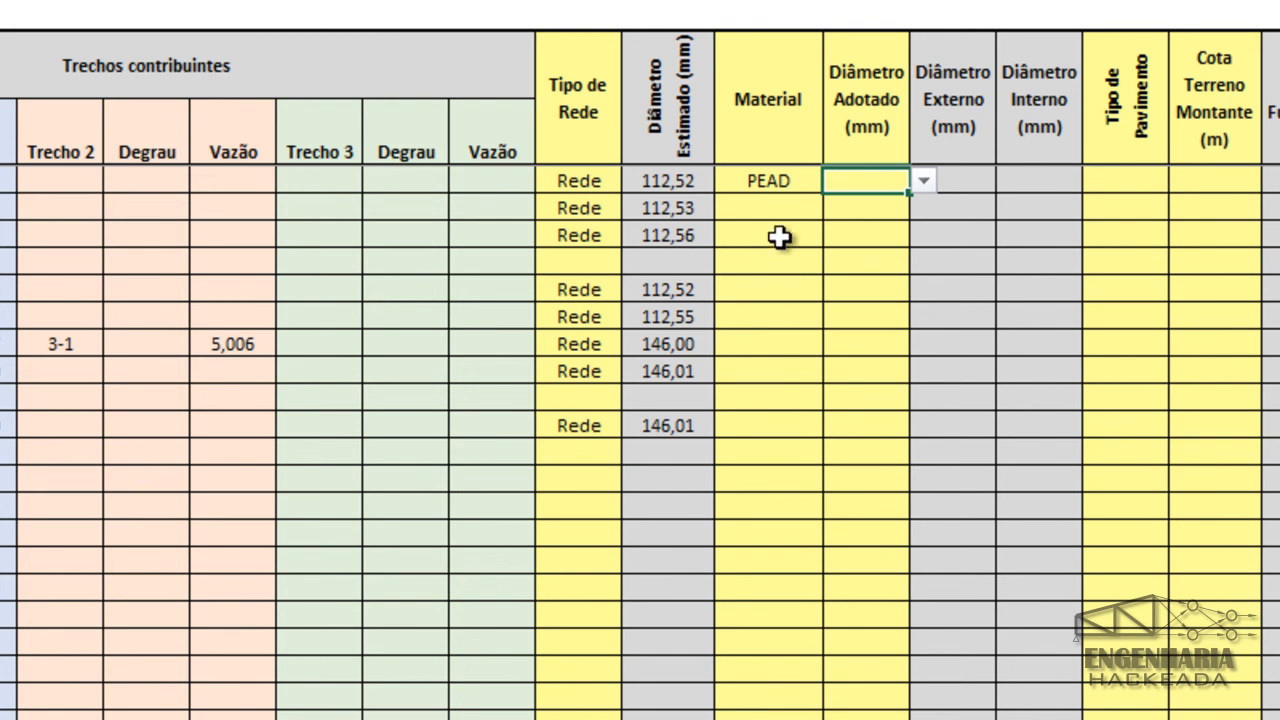
Set trecho 1-1's Material to PVC and Diâmetro Adotado to 150 mm, and check the resulting external and internal diameters.
{"action": "left_click", "coordinate": [785, 182]}
{"action": "left_click", "coordinate": [836, 181]}
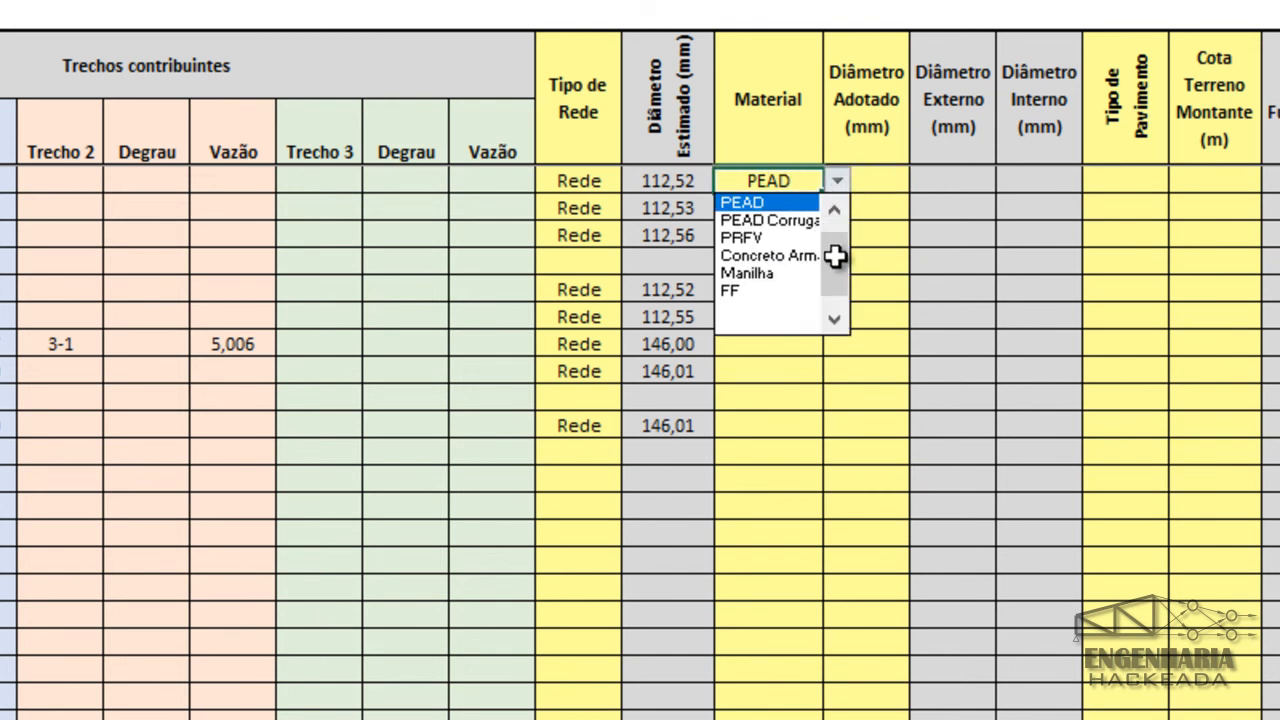
{"action": "left_click_drag", "start_coordinate": [834, 255], "coordinate": [834, 222]}
{"action": "left_click", "coordinate": [792, 206]}
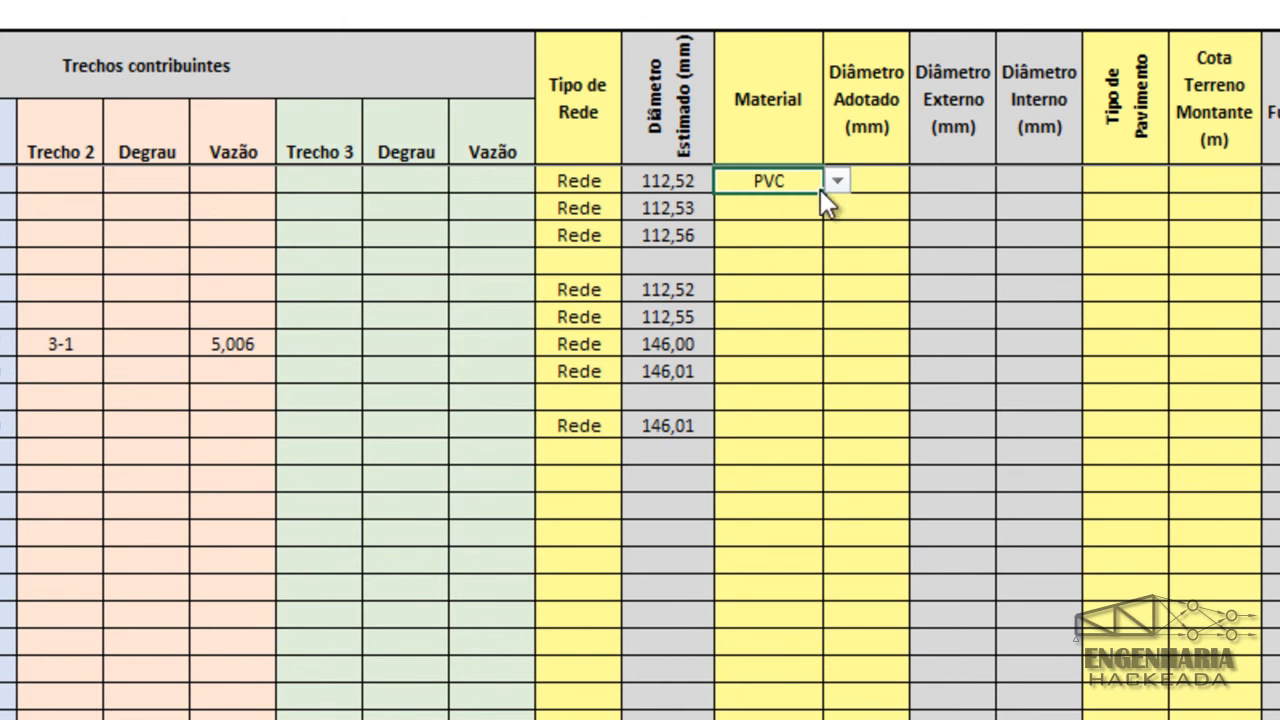
{"action": "left_click", "coordinate": [863, 178]}
{"action": "left_click", "coordinate": [924, 180]}
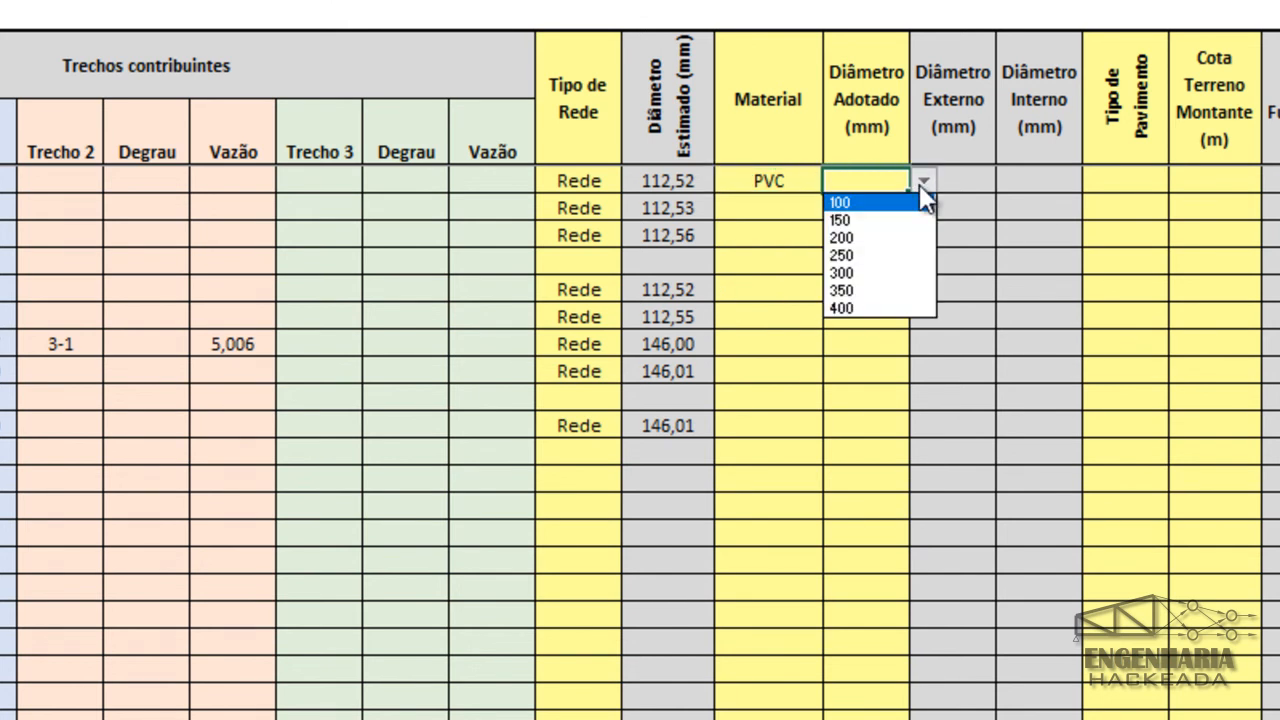
{"action": "left_click", "coordinate": [895, 220]}
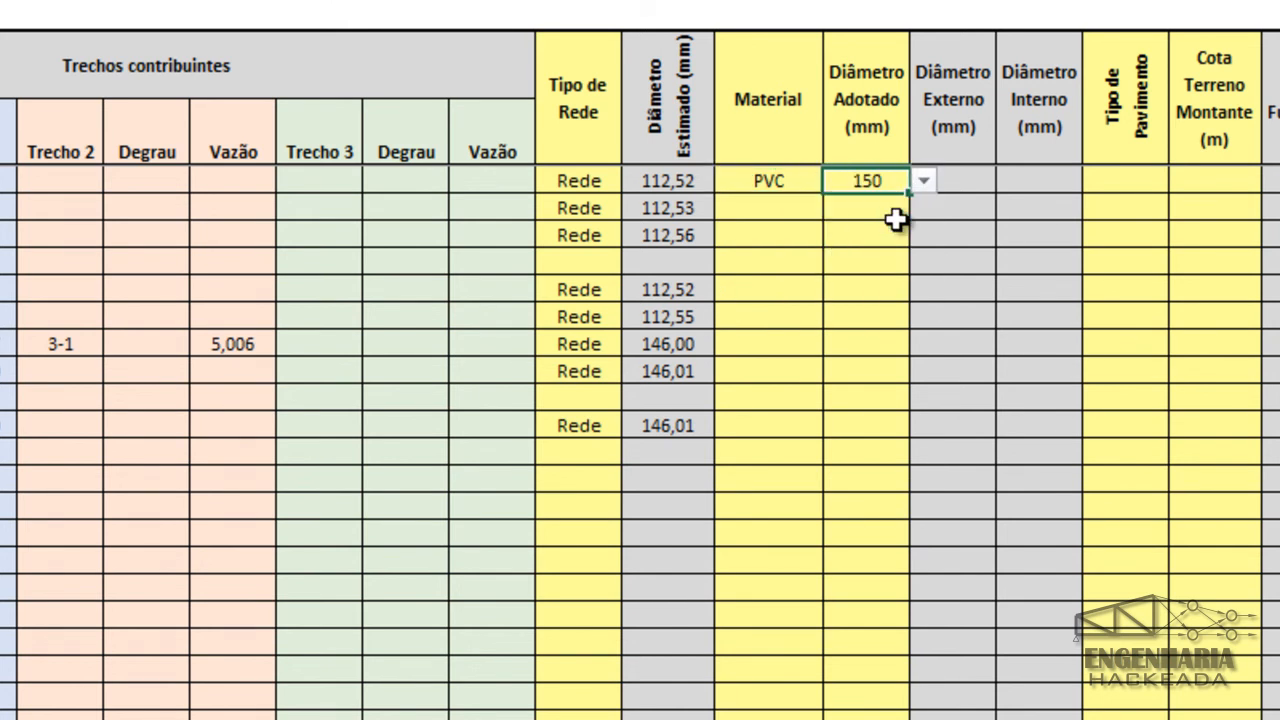
{"action": "left_click", "coordinate": [977, 155]}
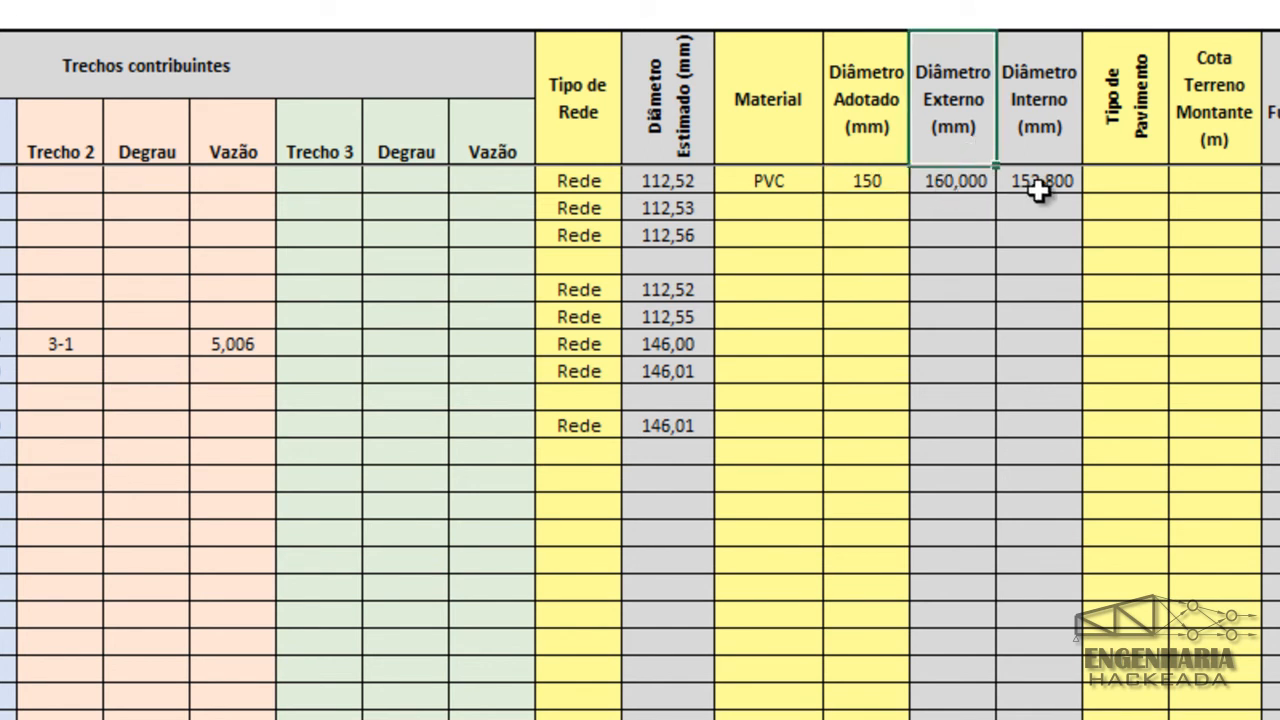
{"action": "left_click", "coordinate": [958, 186]}
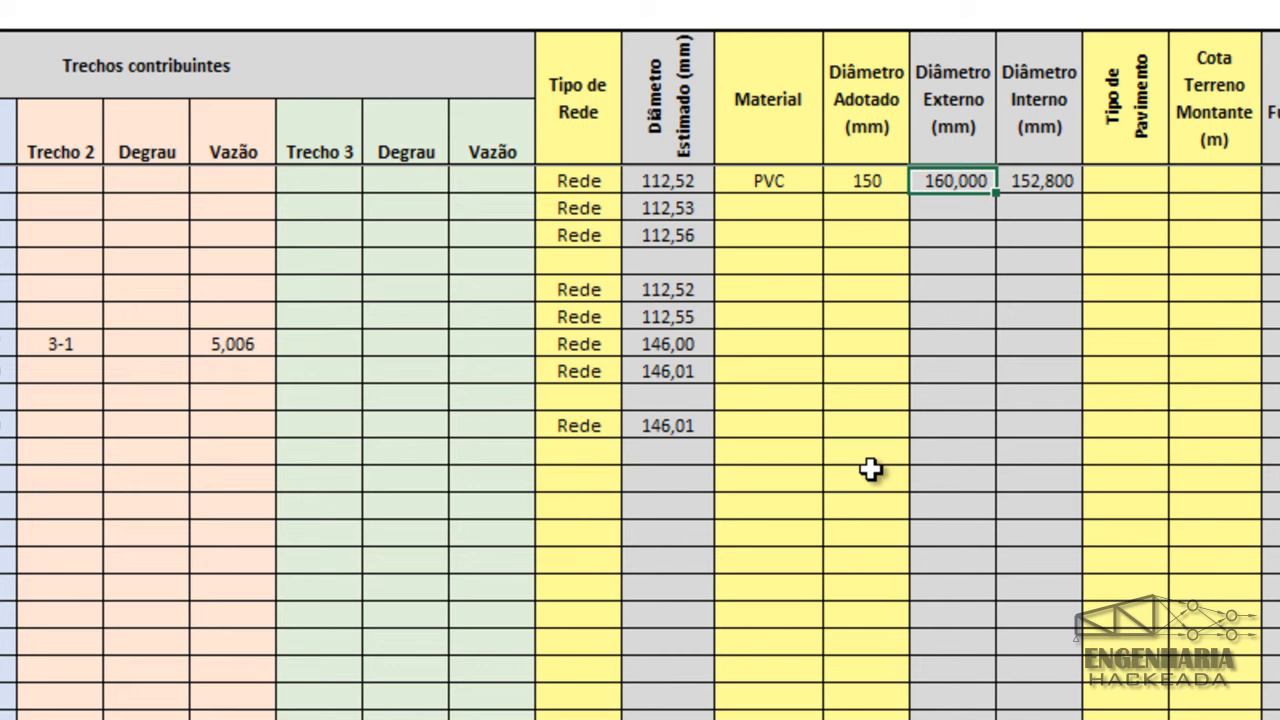
{"action": "left_click", "coordinate": [1062, 181]}
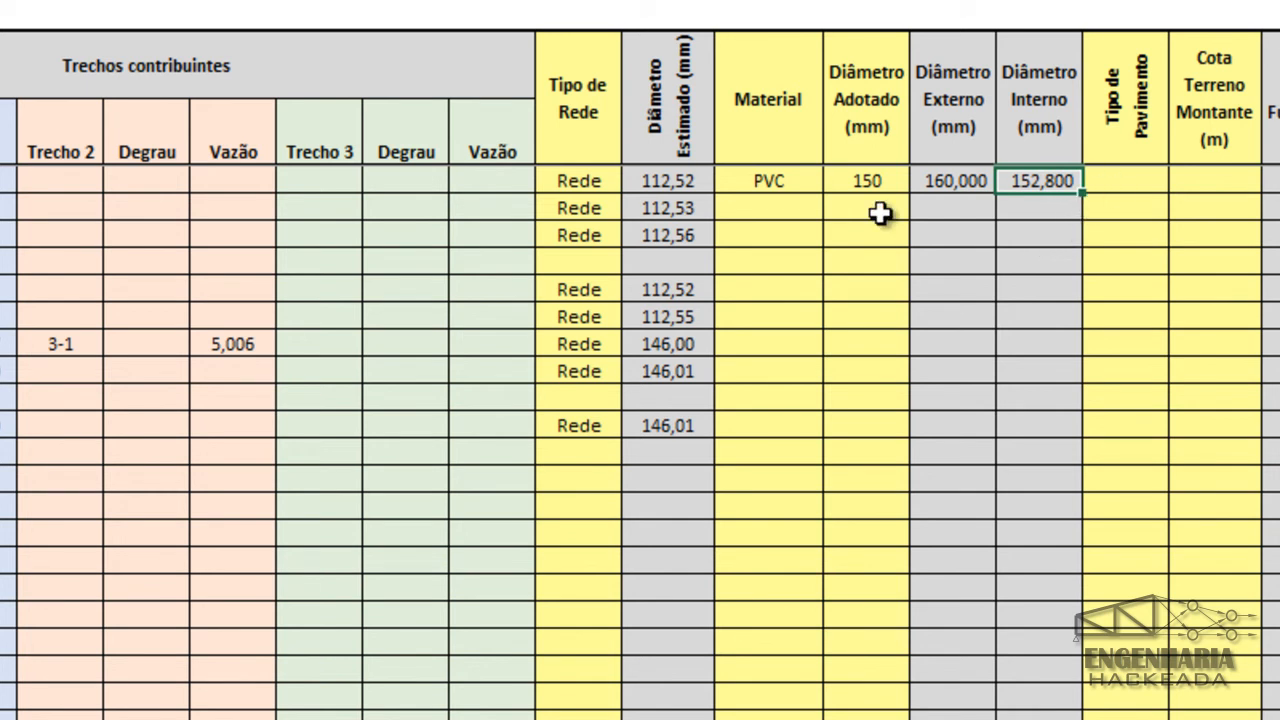
Copy trecho 1-1's PVC material and 150 mm adopted diameter to all the other filled trechos.
{"action": "left_click", "coordinate": [798, 183]}
{"action": "left_click_drag", "start_coordinate": [781, 184], "coordinate": [829, 220]}
{"action": "left_click", "coordinate": [807, 206]}
{"action": "left_click_drag", "start_coordinate": [791, 177], "coordinate": [836, 235]}
{"action": "key", "text": "ctrl+c"}
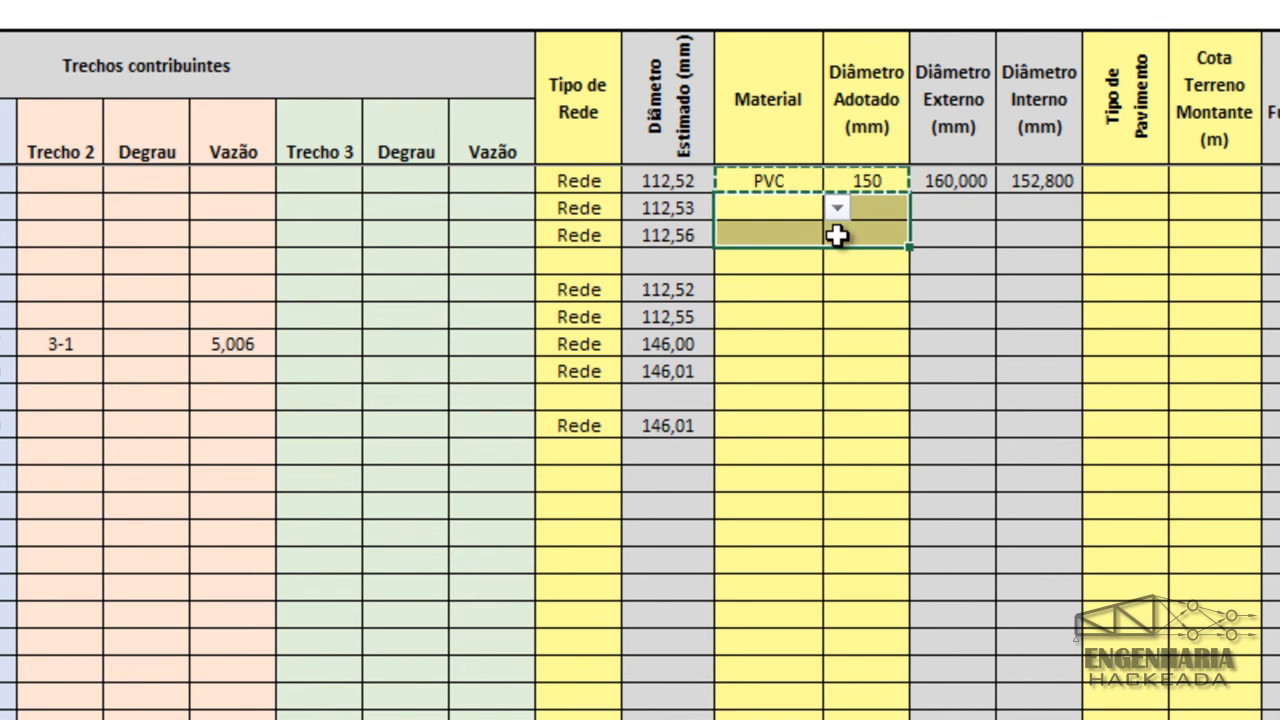
{"action": "key", "text": "ctrl+v"}
{"action": "left_click_drag", "start_coordinate": [795, 287], "coordinate": [831, 371]}
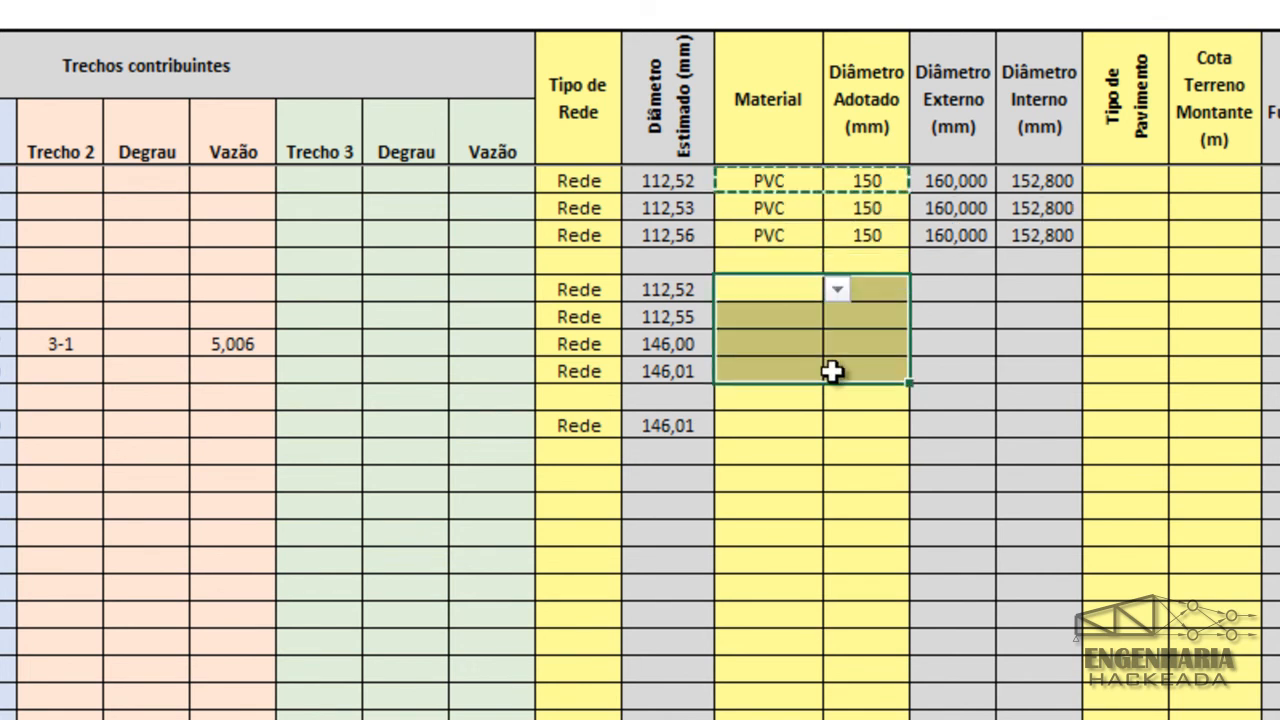
{"action": "key", "text": "ctrl+v"}
{"action": "left_click", "coordinate": [788, 427]}
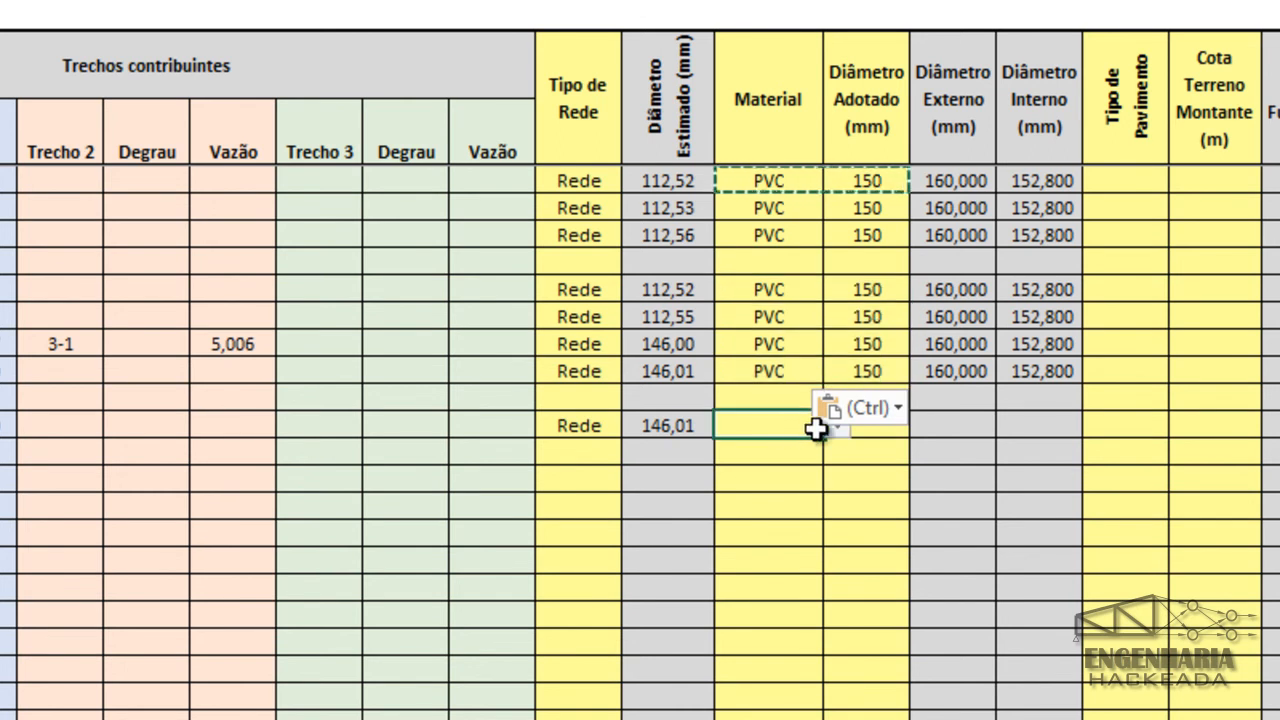
{"action": "left_click_drag", "start_coordinate": [817, 428], "coordinate": [834, 430]}
{"action": "key", "text": "ctrl+v"}
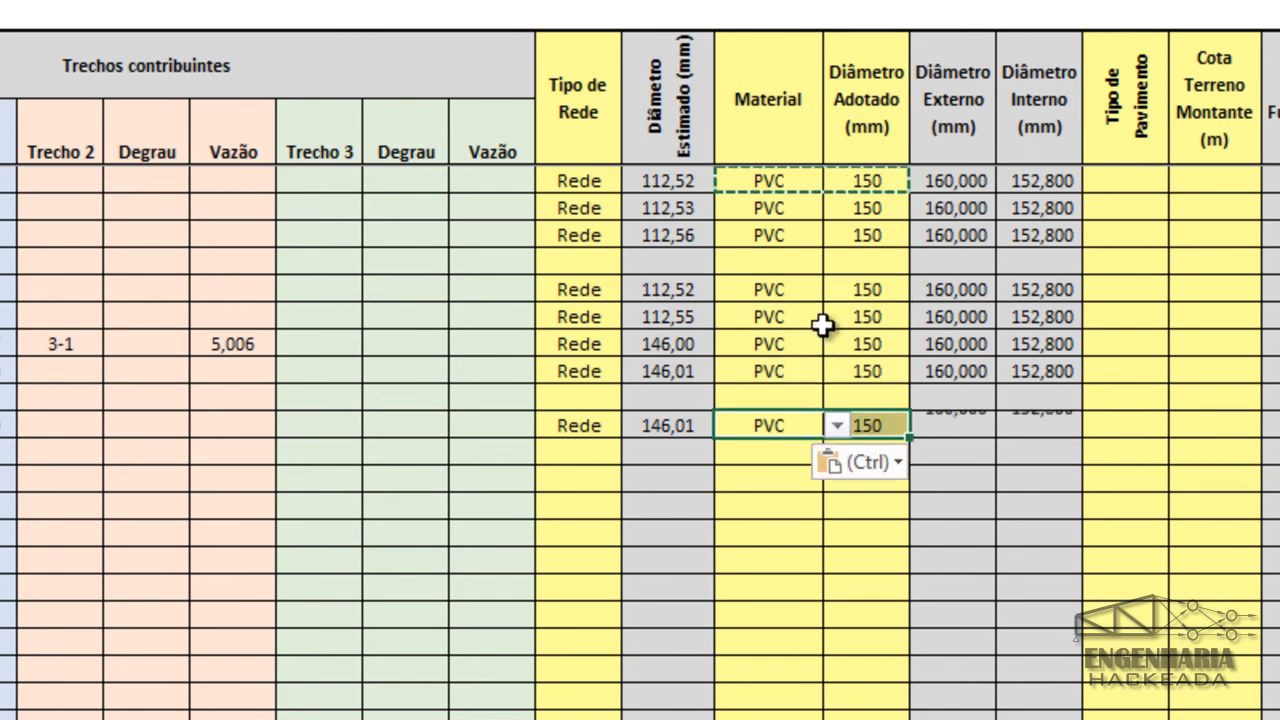
{"action": "key", "text": "Escape"}
{"action": "left_click", "coordinate": [916, 213]}
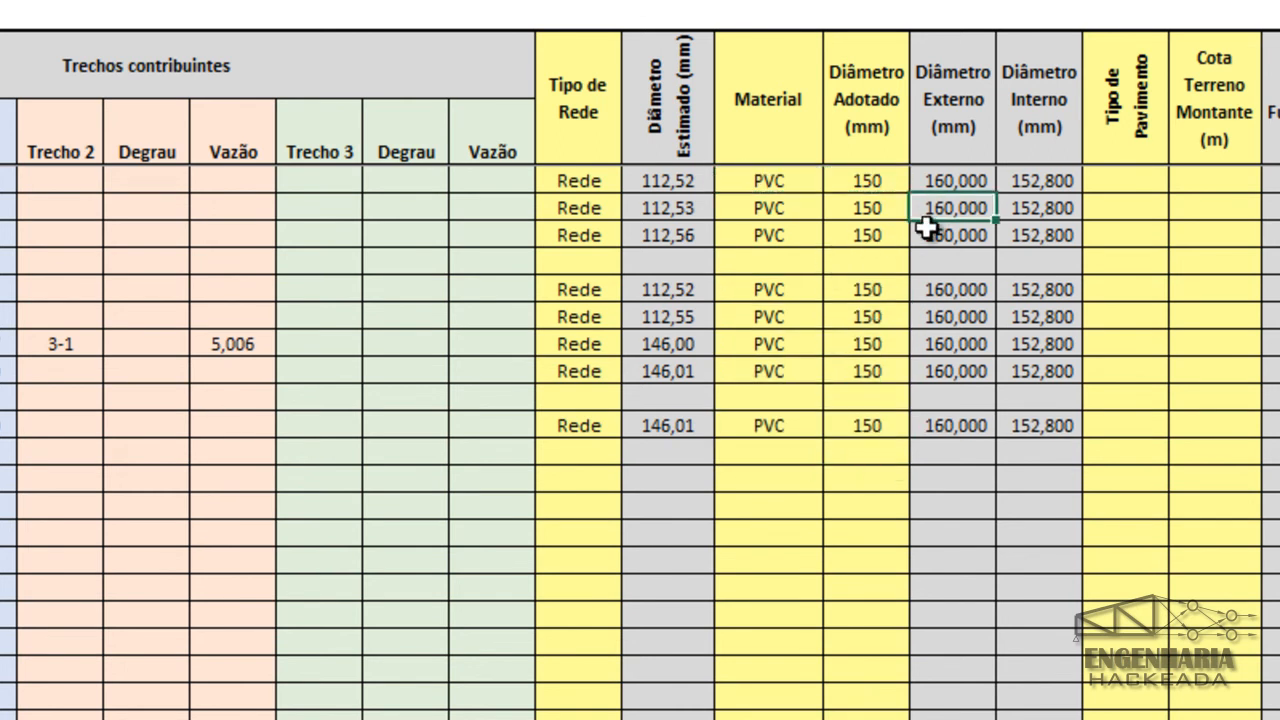
Set the Tipo de Pavimento of trechos 1-1, 2-1 and 3-1 to Passeio.
{"action": "left_click", "coordinate": [1150, 185]}
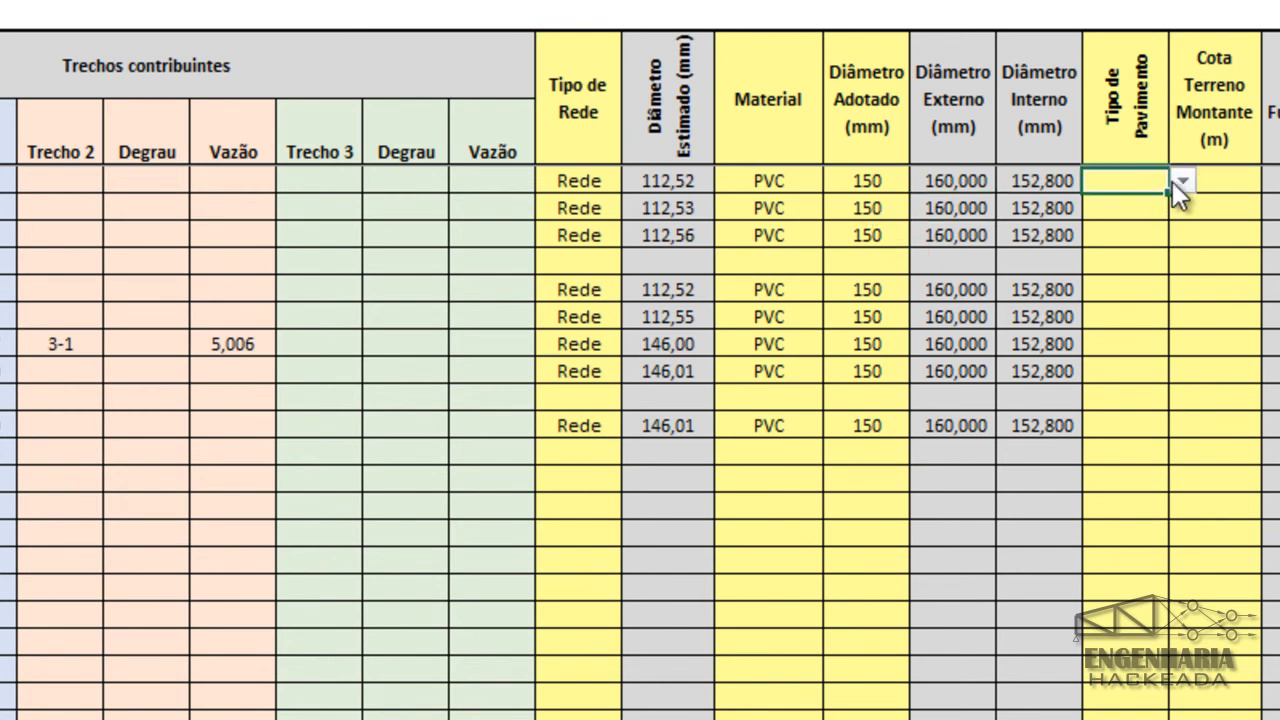
{"action": "left_click", "coordinate": [1176, 181]}
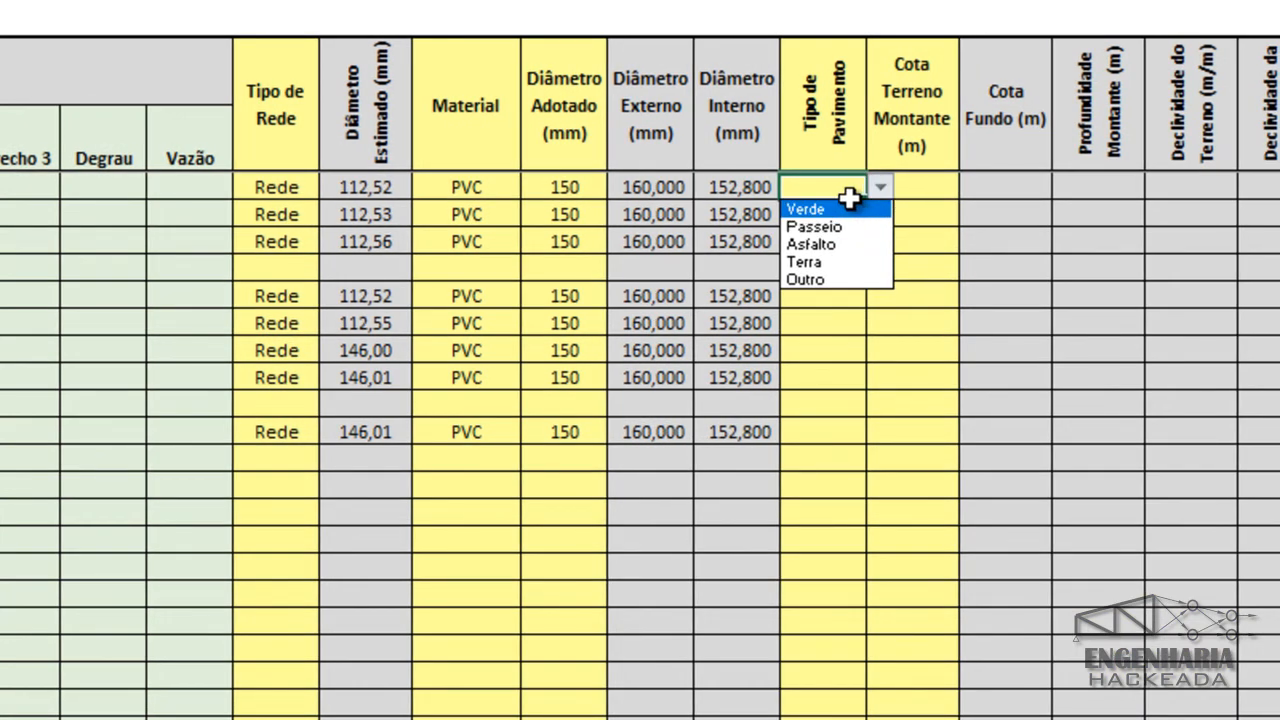
{"action": "left_click", "coordinate": [826, 227]}
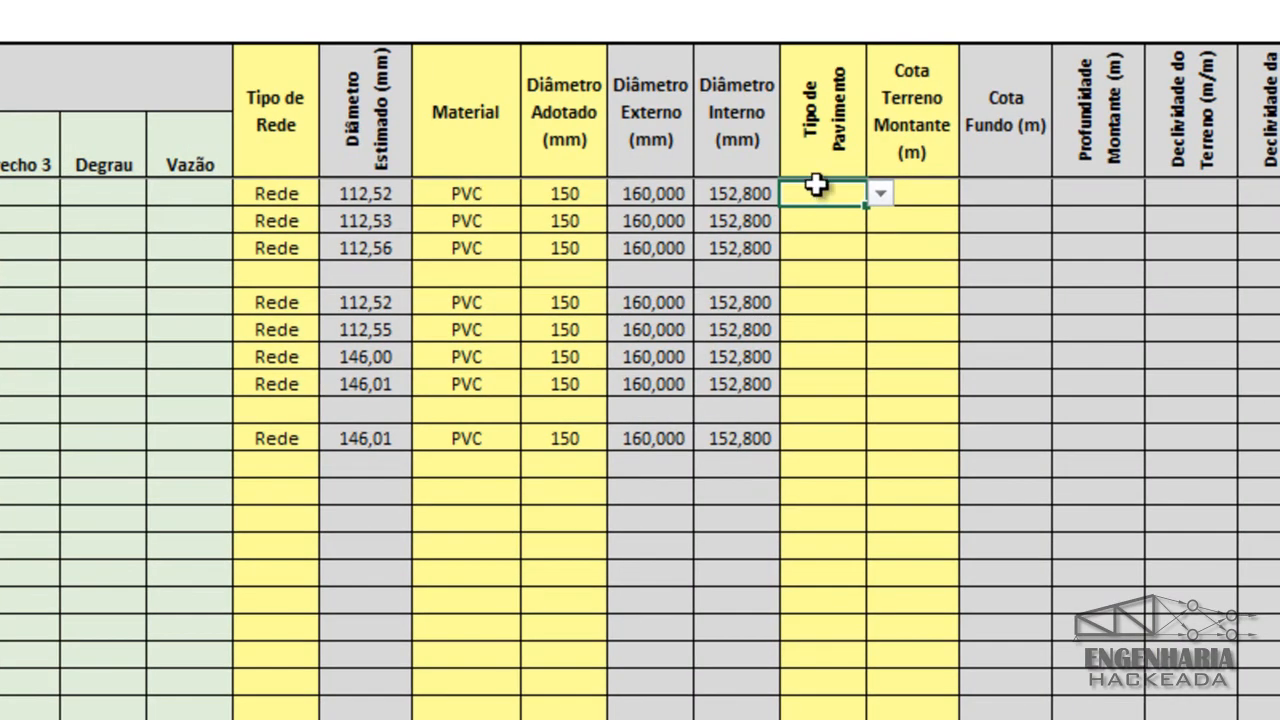
{"action": "left_click", "coordinate": [878, 188]}
{"action": "left_click", "coordinate": [852, 231]}
{"action": "left_click_drag", "start_coordinate": [870, 212], "coordinate": [862, 255]}
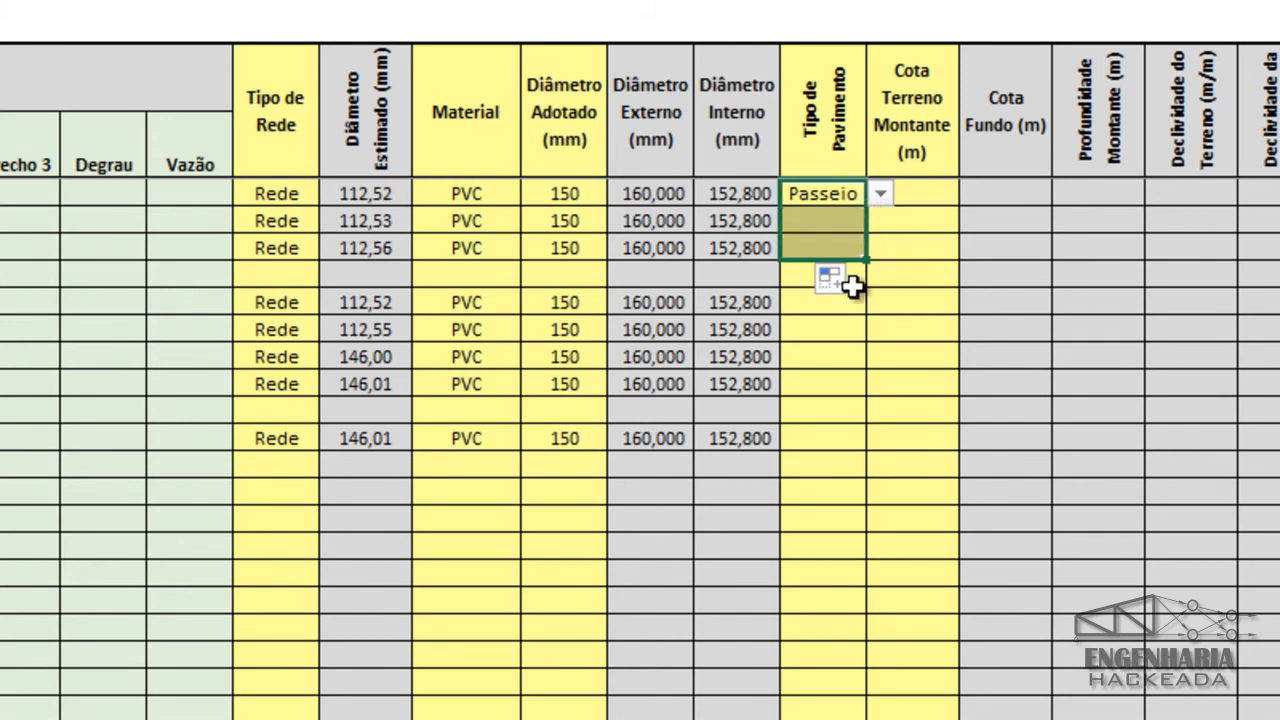
Set the Tipo de Pavimento of trechos 1-2 to 4-2 and of the last trecho to Passeio.
{"action": "left_click", "coordinate": [849, 305]}
{"action": "left_click", "coordinate": [880, 302]}
{"action": "left_click", "coordinate": [863, 340]}
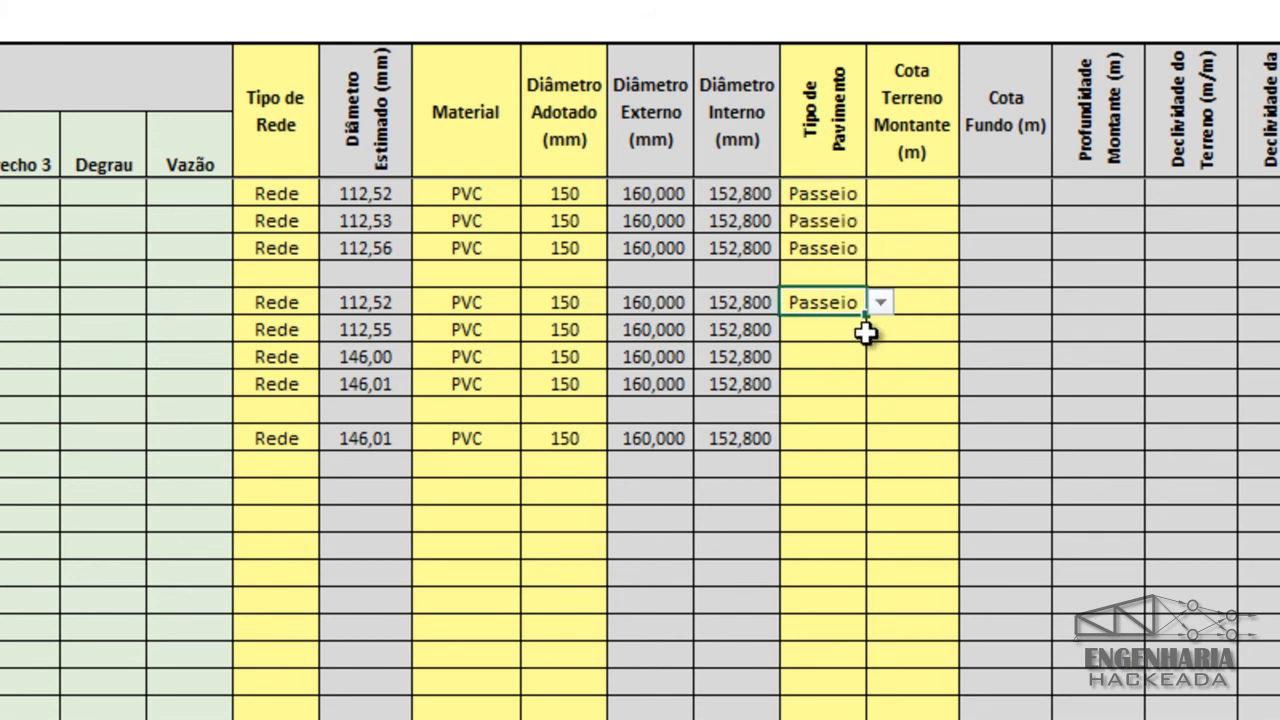
{"action": "left_click_drag", "start_coordinate": [866, 316], "coordinate": [860, 393]}
{"action": "left_click", "coordinate": [861, 441]}
{"action": "left_click", "coordinate": [880, 439]}
{"action": "left_click", "coordinate": [860, 478]}
Enter a Cota Terreno Montante of 1000 m for trecho 1-1.
{"action": "left_click", "coordinate": [897, 204]}
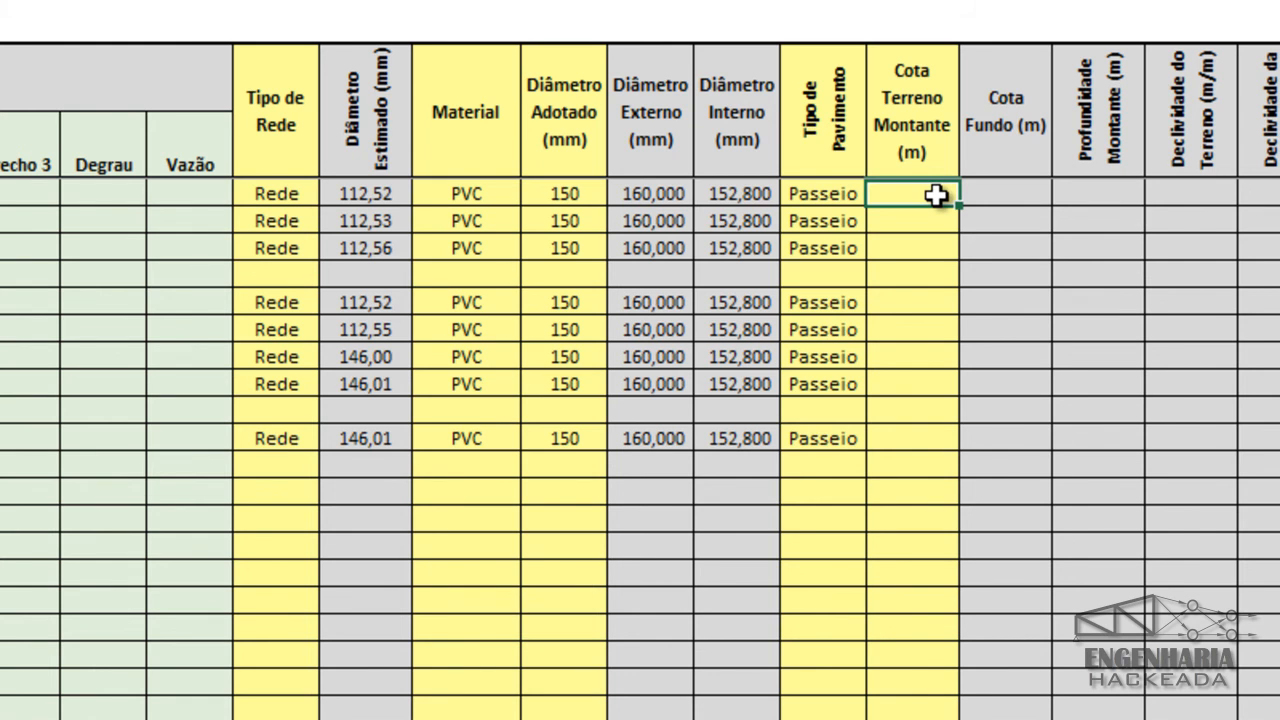
{"action": "type", "text": "1"}
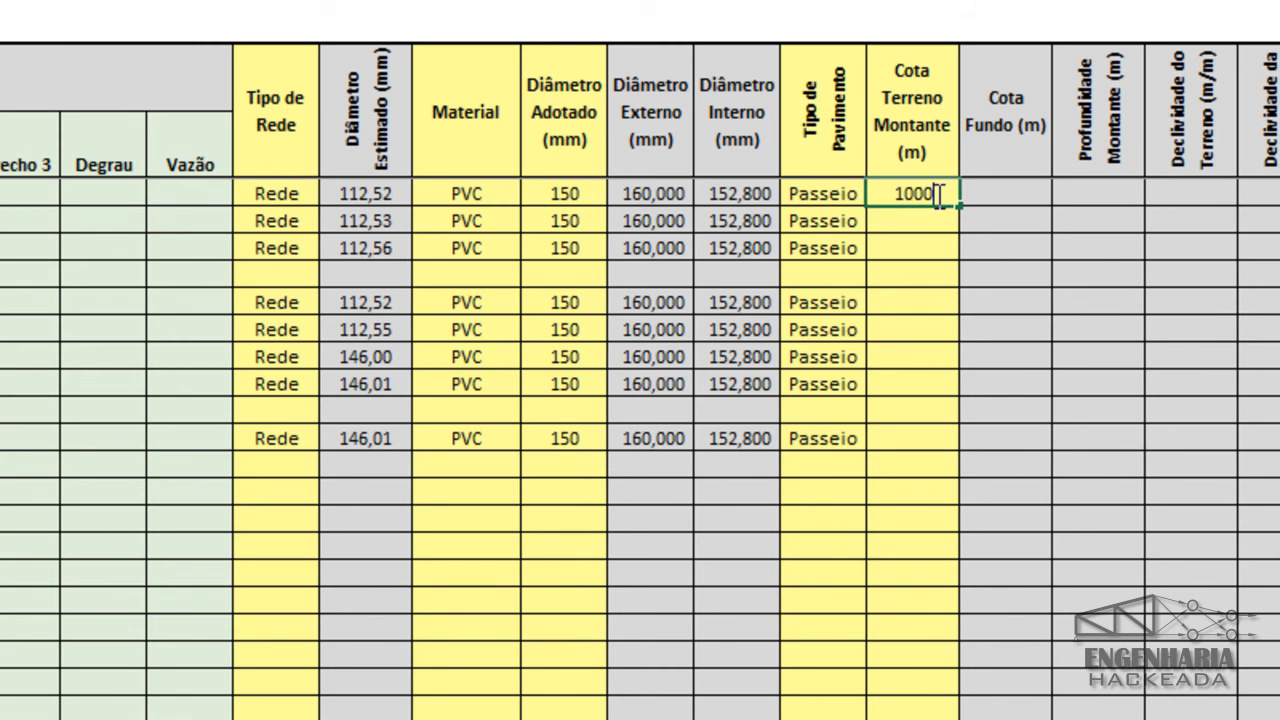
{"action": "type", "text": "000"}
{"action": "key", "text": "Return"}
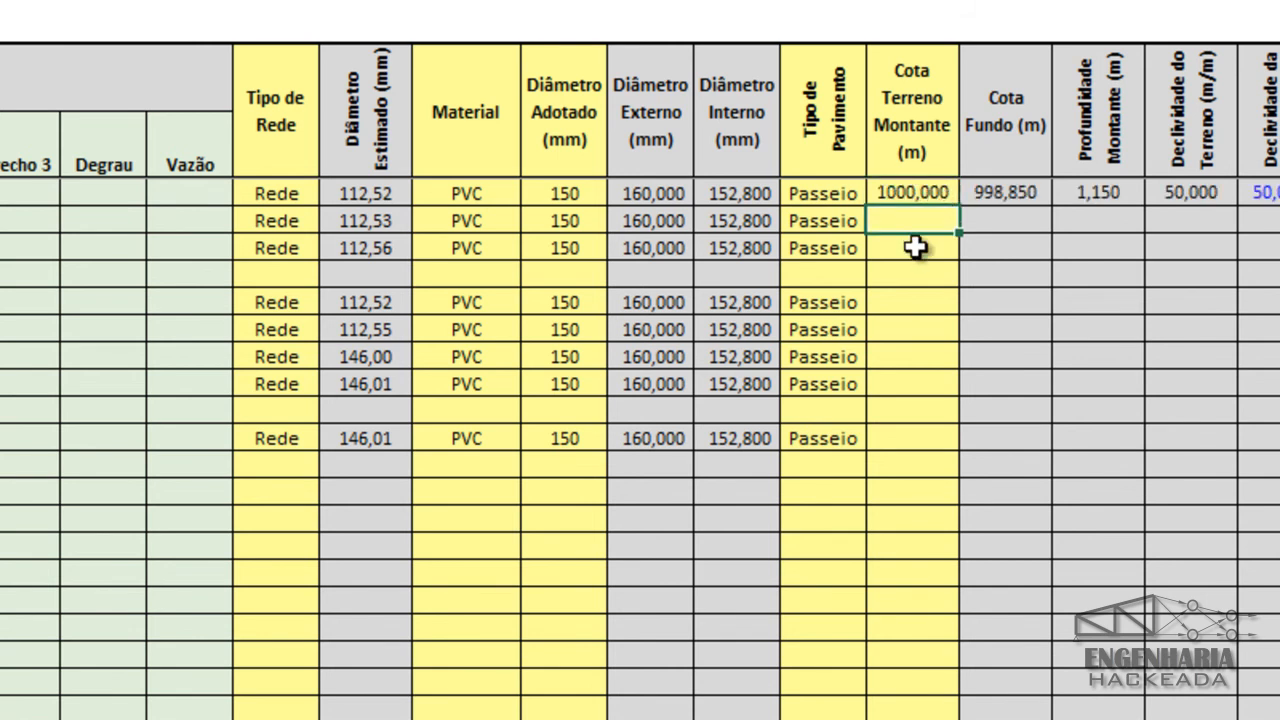
Switch trecho 1-1's Tipo de Pavimento to Outro to compare its Profundidade Montante, and restore it to Passeio.
{"action": "scroll", "coordinate": [640, 380], "scroll_direction": "right", "scroll_amount": 6}
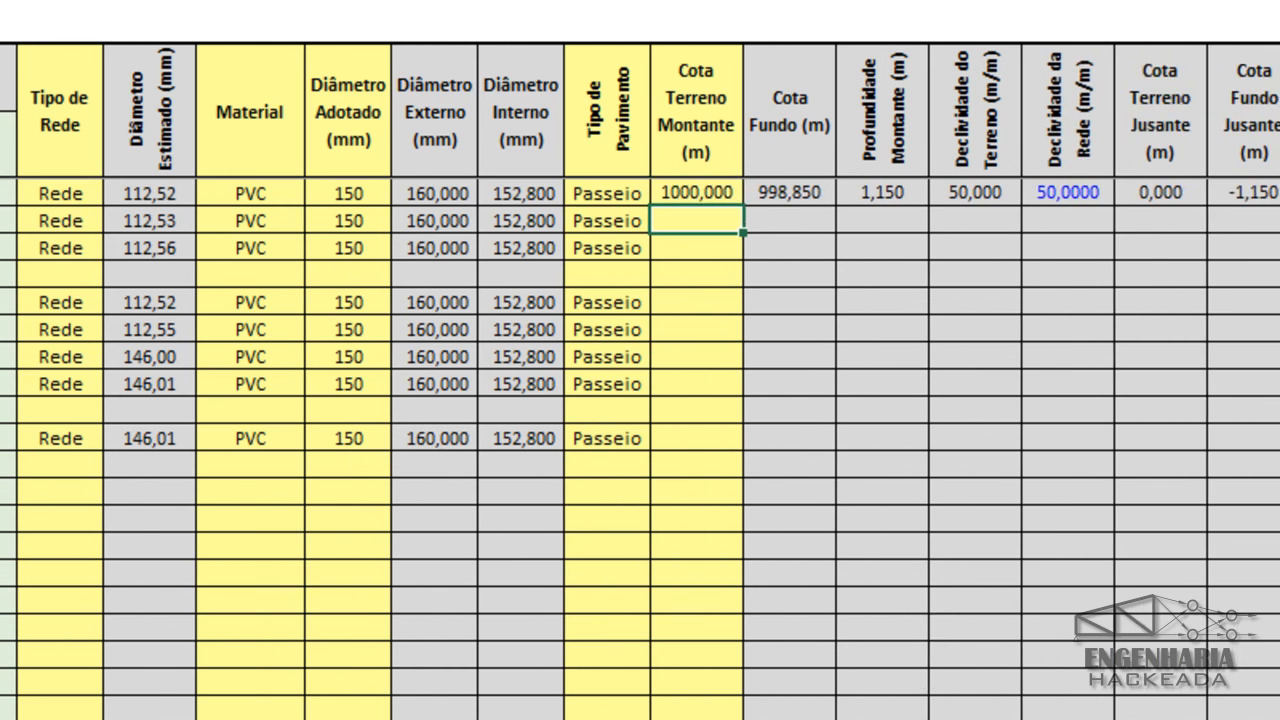
{"action": "scroll", "coordinate": [640, 380], "scroll_direction": "right", "scroll_amount": 2}
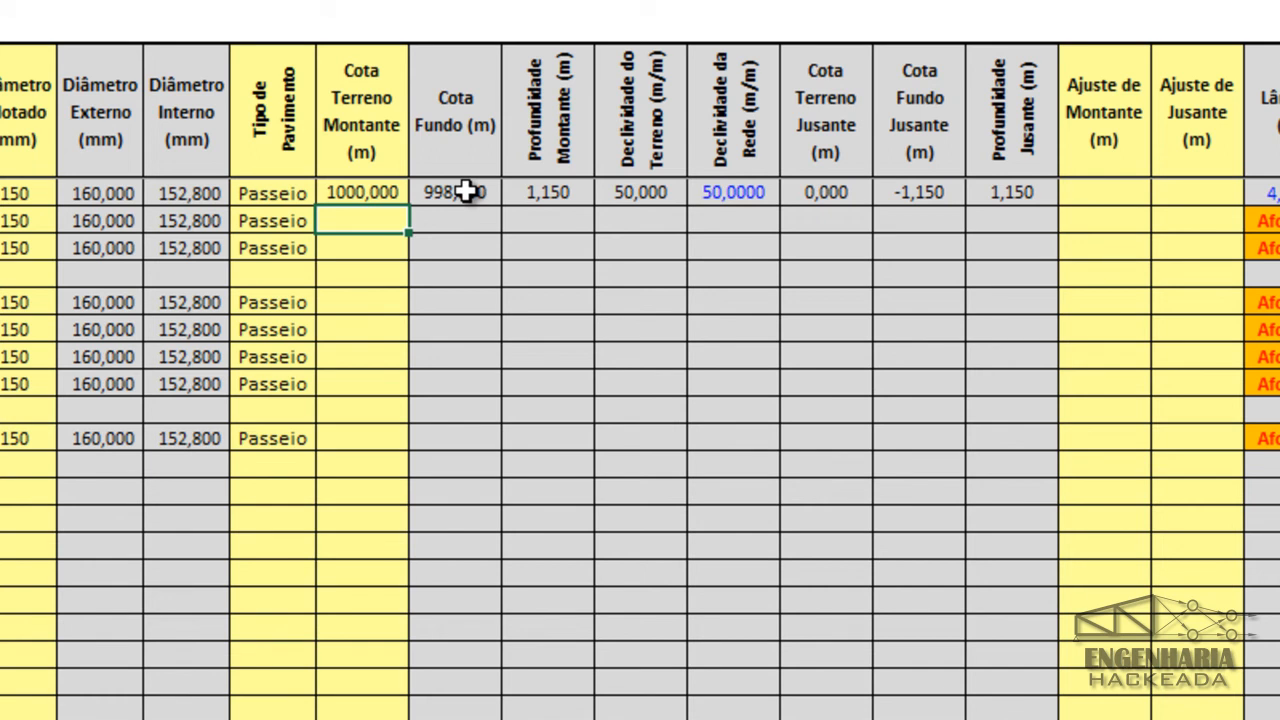
{"action": "left_click", "coordinate": [375, 192]}
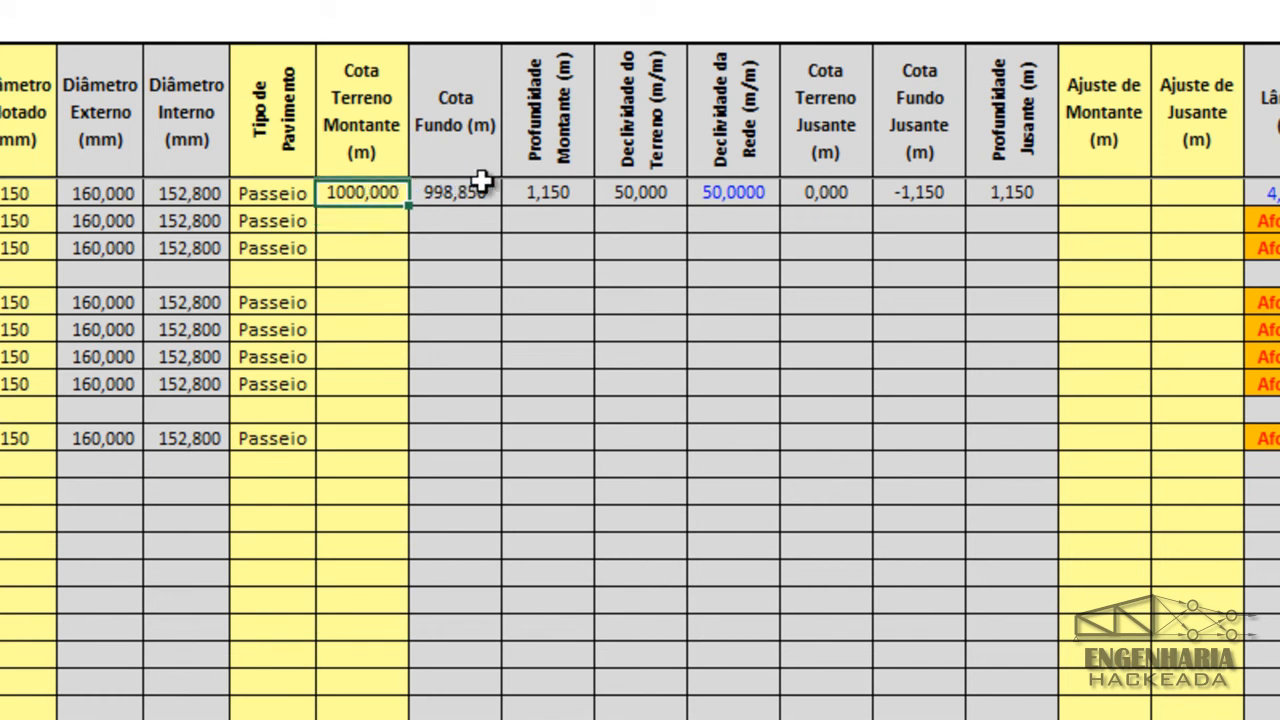
{"action": "left_click", "coordinate": [280, 192]}
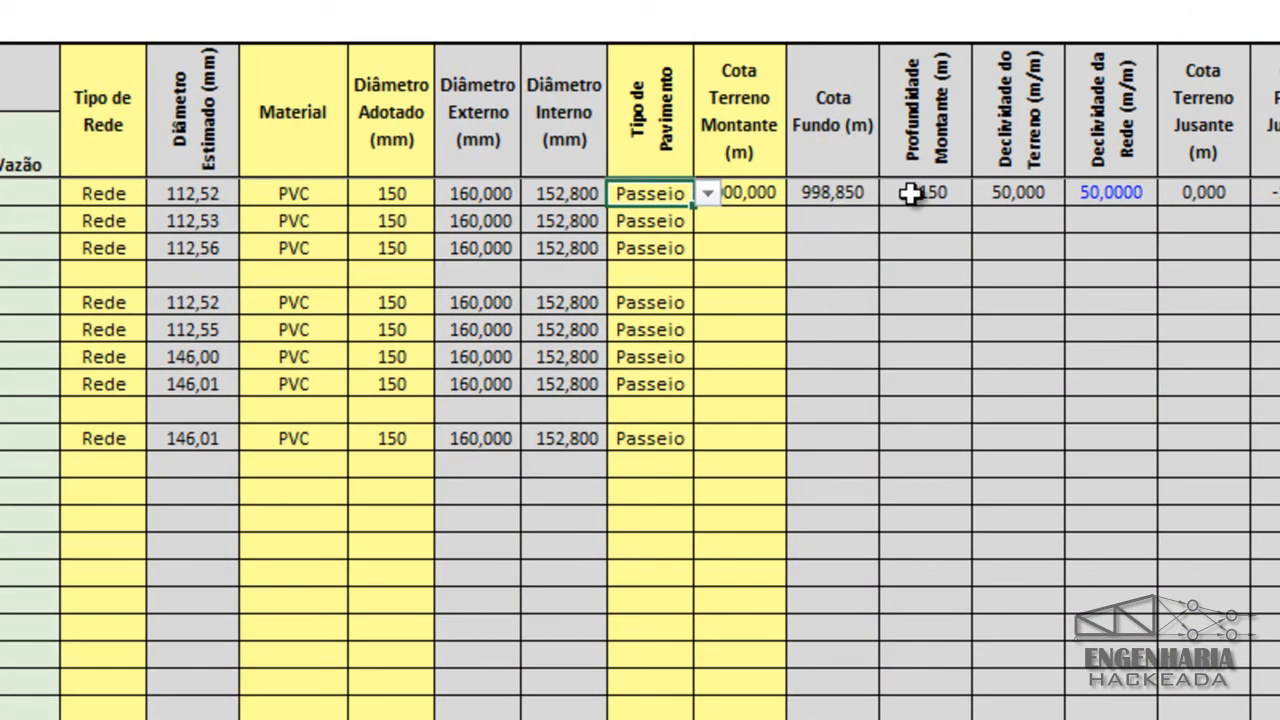
{"action": "left_click", "coordinate": [910, 194]}
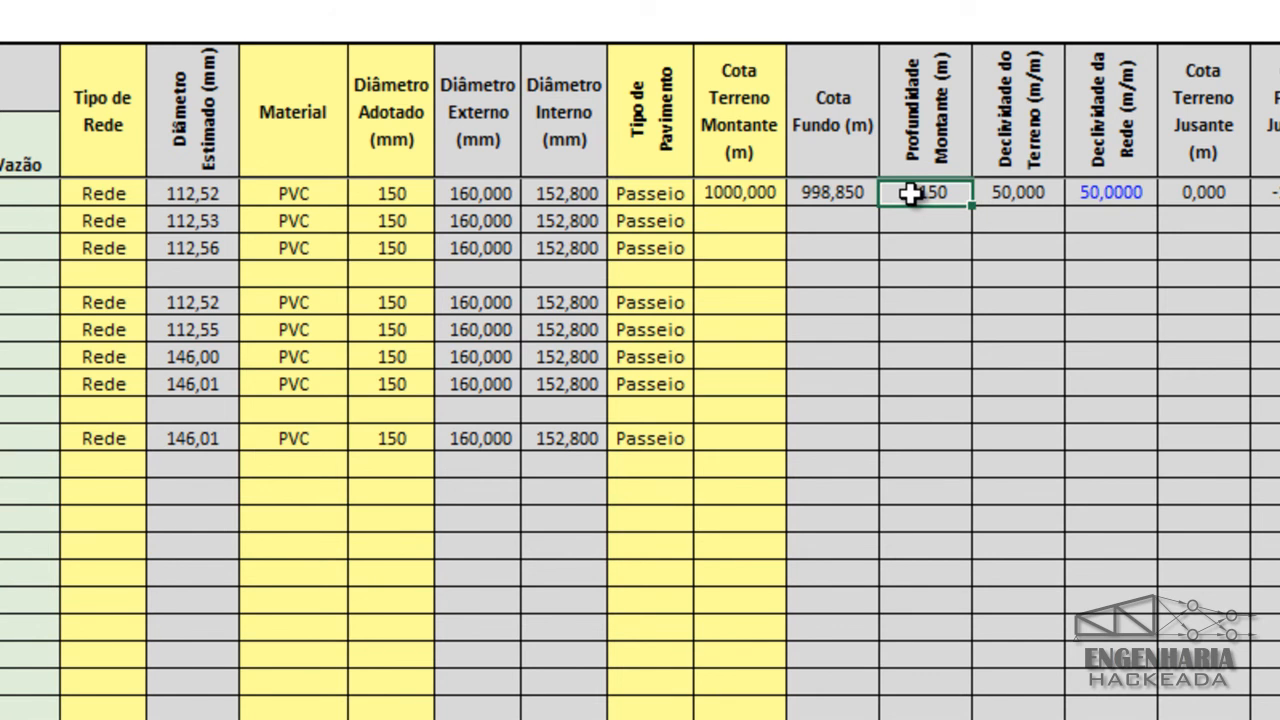
{"action": "left_click", "coordinate": [670, 194]}
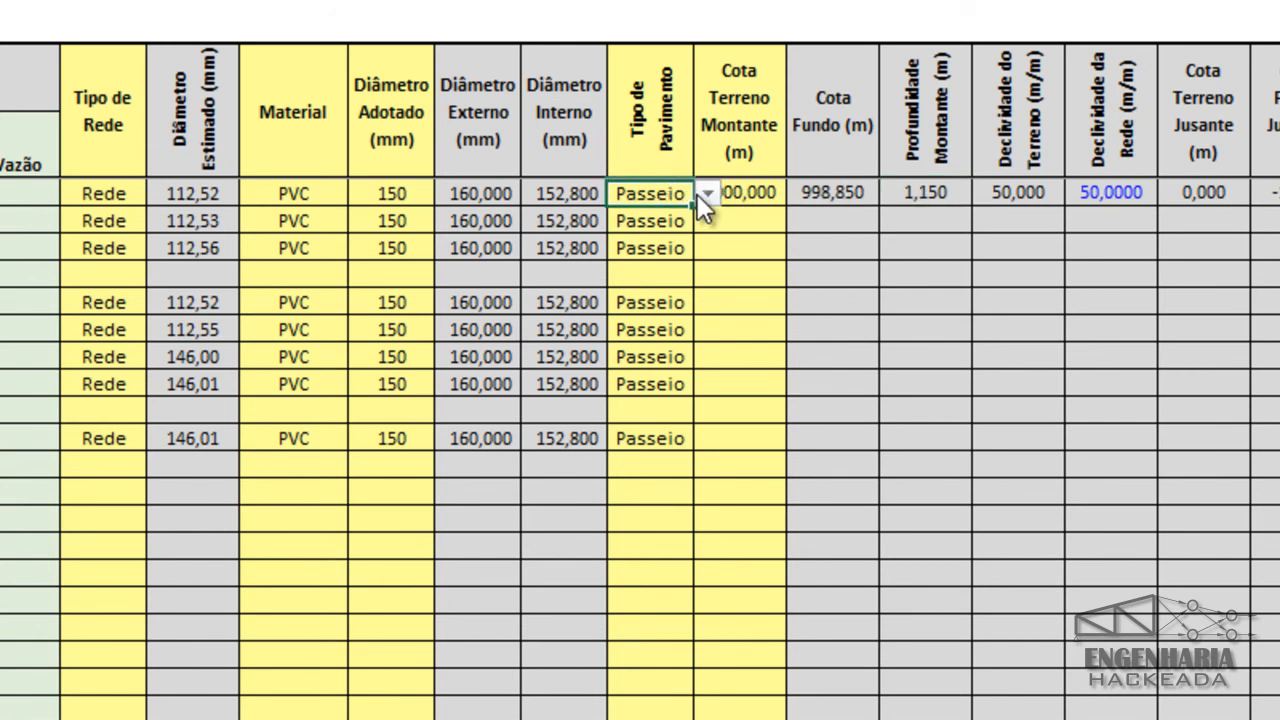
{"action": "left_click", "coordinate": [699, 194]}
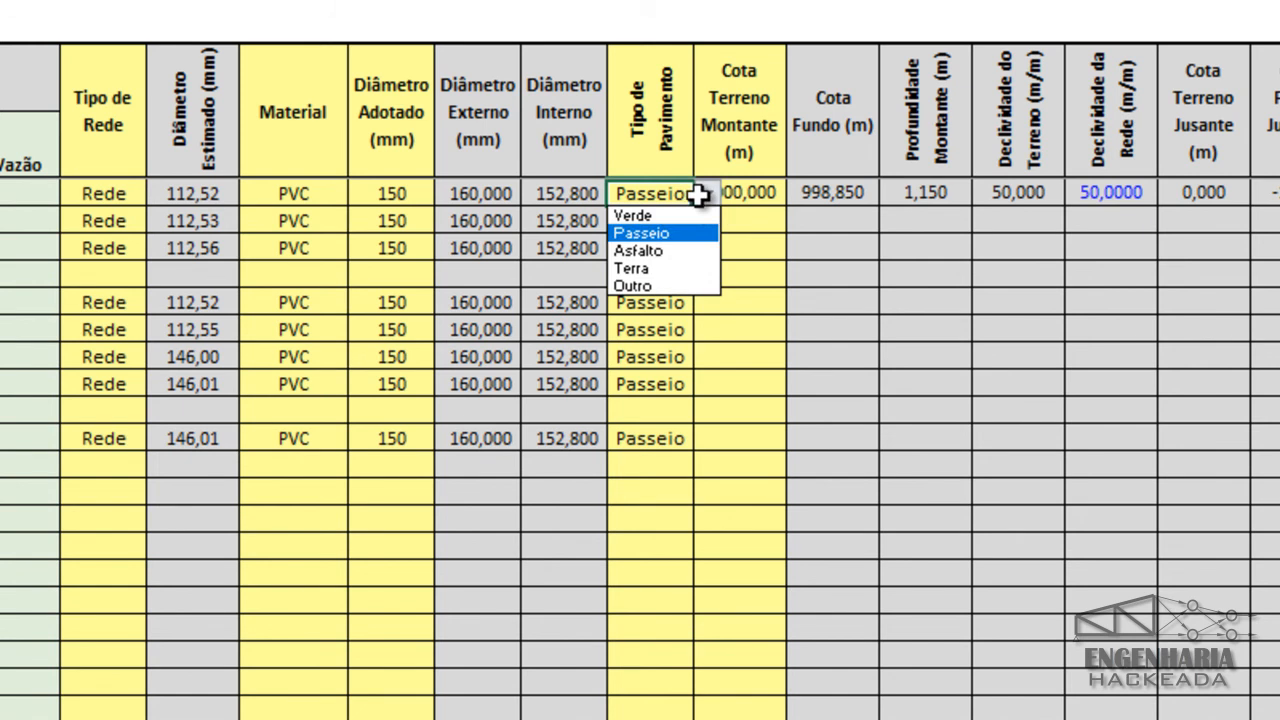
{"action": "left_click", "coordinate": [645, 287]}
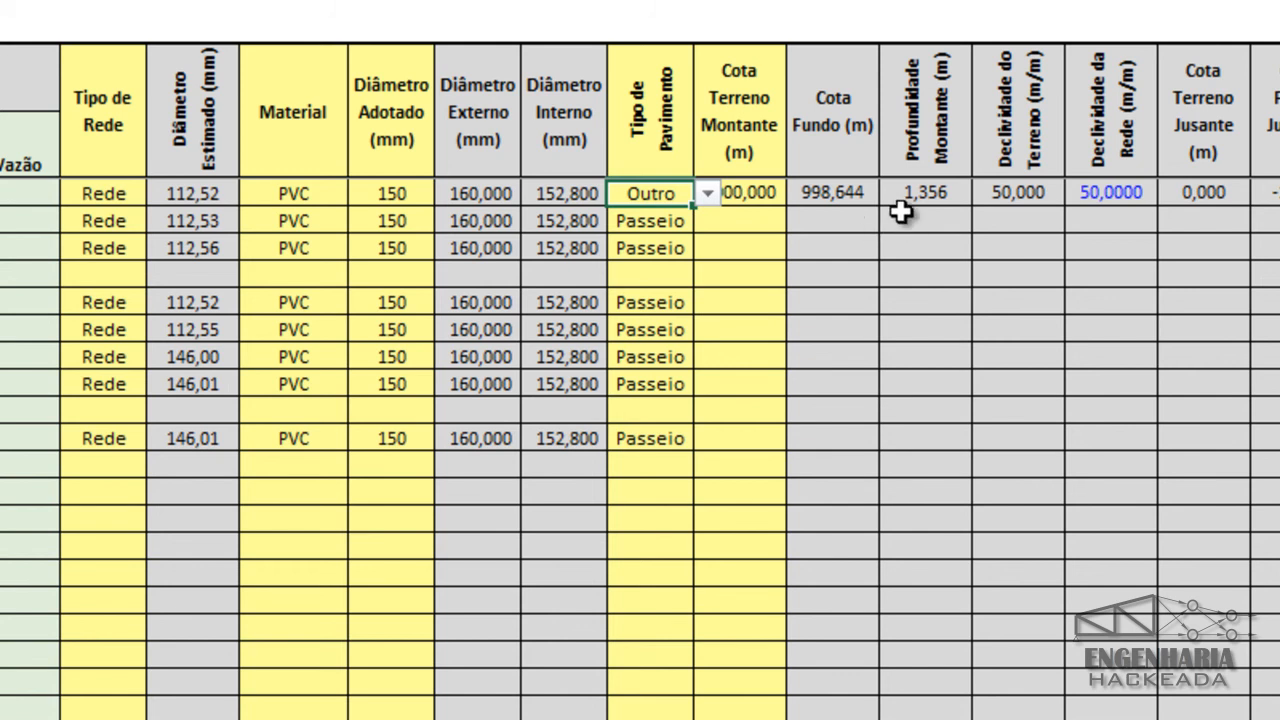
{"action": "left_click", "coordinate": [707, 195]}
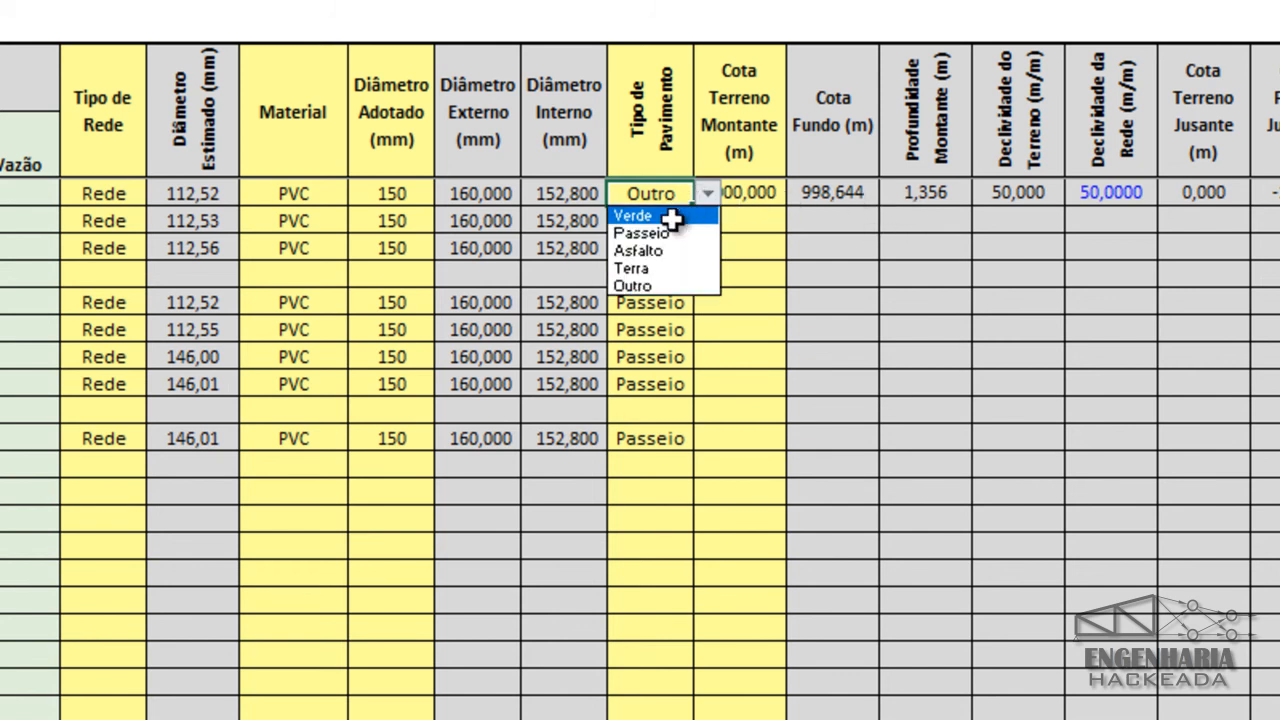
{"action": "left_click", "coordinate": [667, 232]}
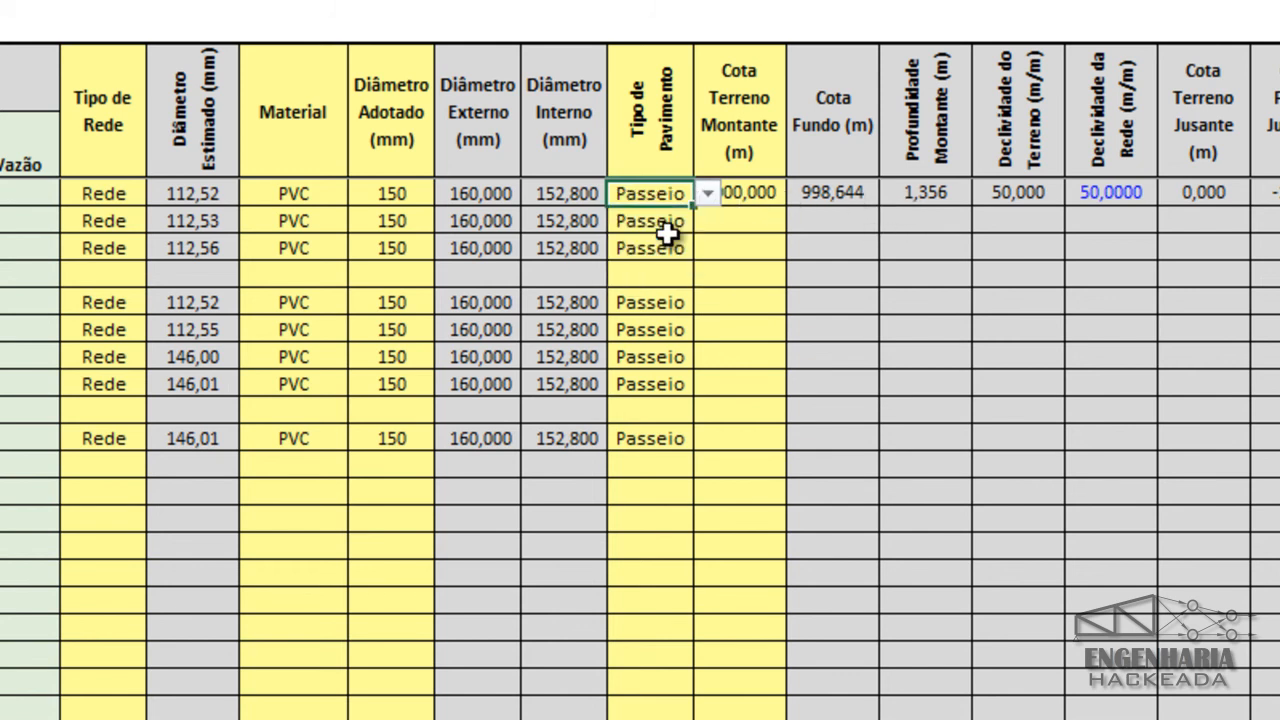
Enter a Cota Terreno Montante of 1000 m for trechos 2-1 and 3-1.
{"action": "left_click", "coordinate": [765, 222]}
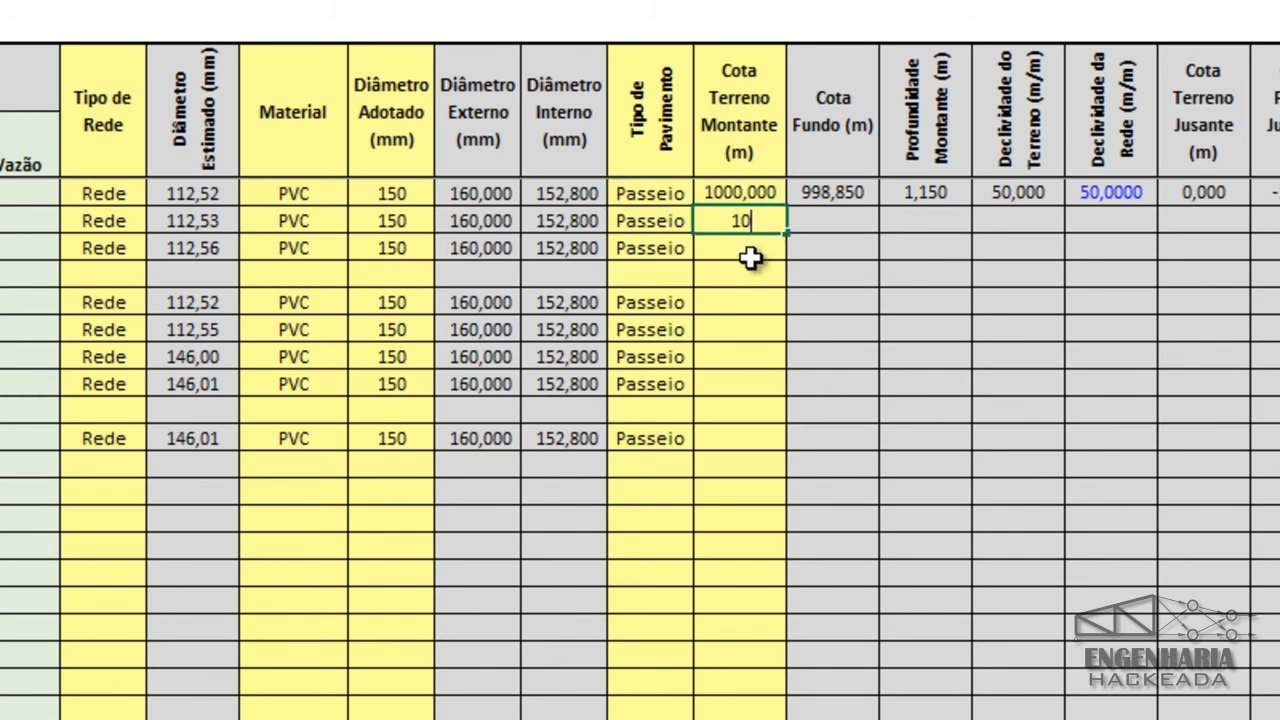
{"action": "type", "text": "1000"}
{"action": "key", "text": "Return"}
{"action": "type", "text": "1000"}
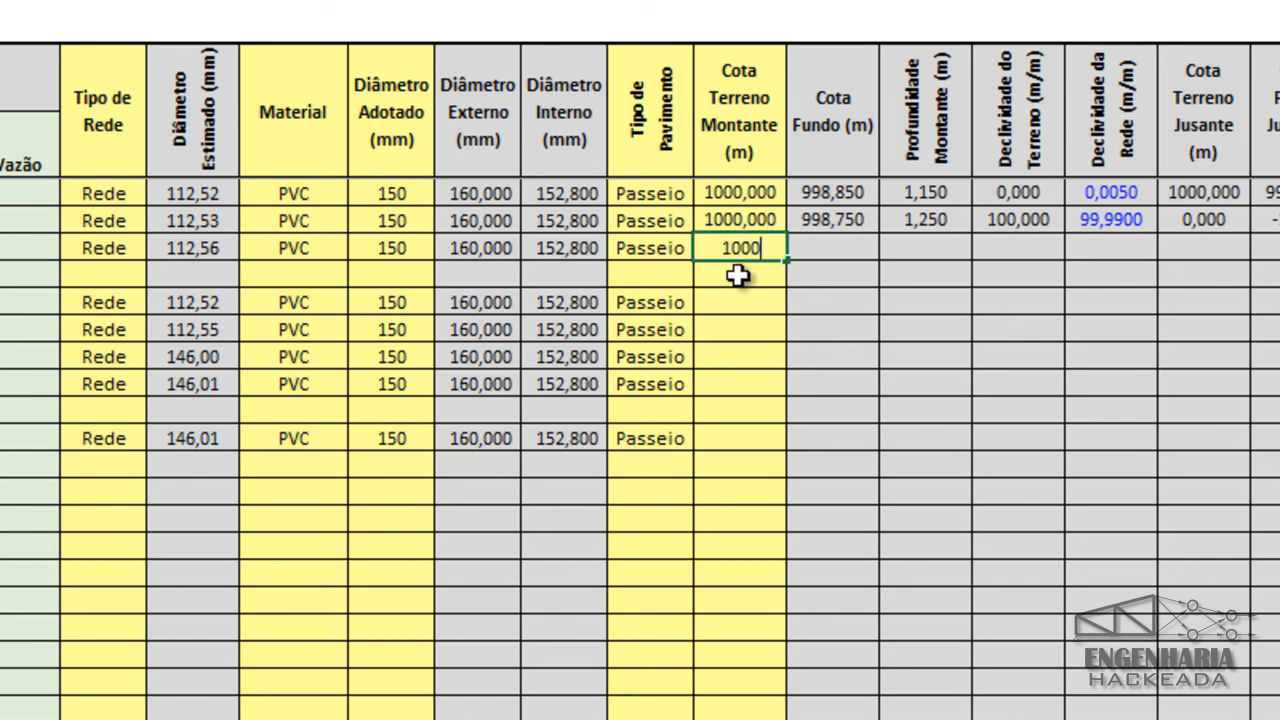
{"action": "key", "text": "Return"}
Enter a Cota Terreno Montante of 1000 m for each of trechos 1-2, 2-2, 3-2 and 4-2.
{"action": "left_click", "coordinate": [722, 311]}
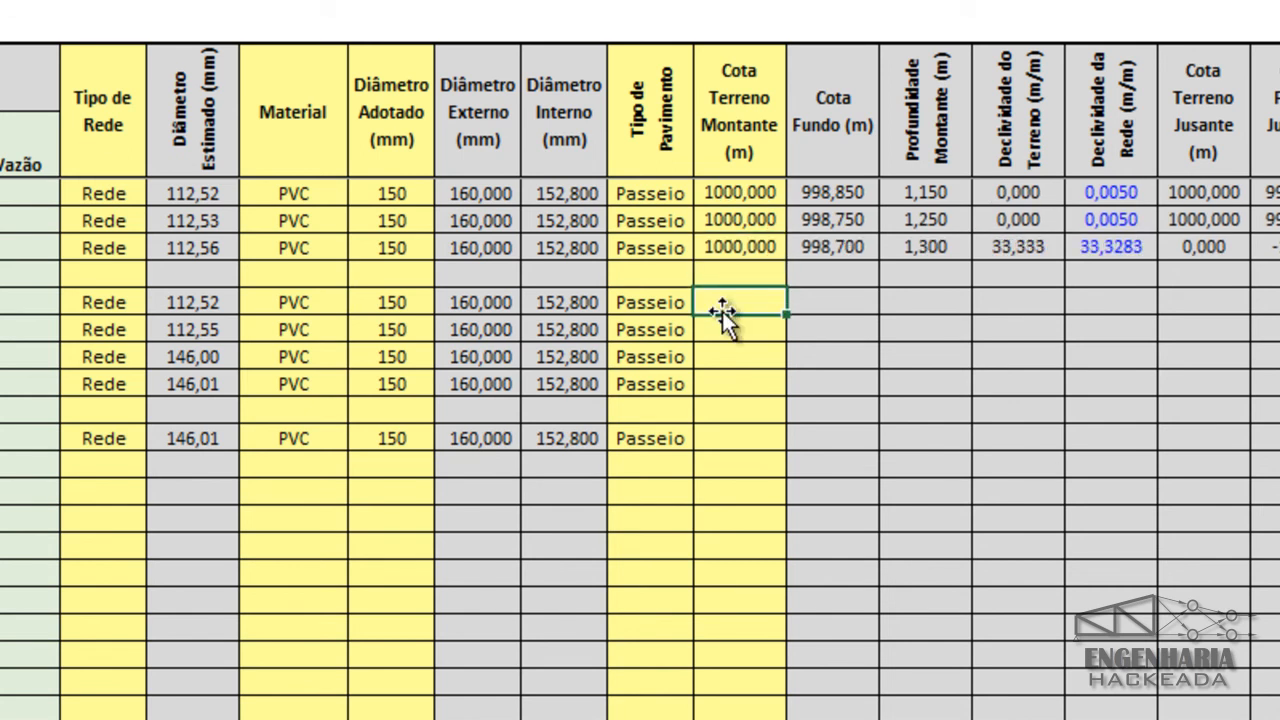
{"action": "type", "text": "1000"}
{"action": "key", "text": "Return"}
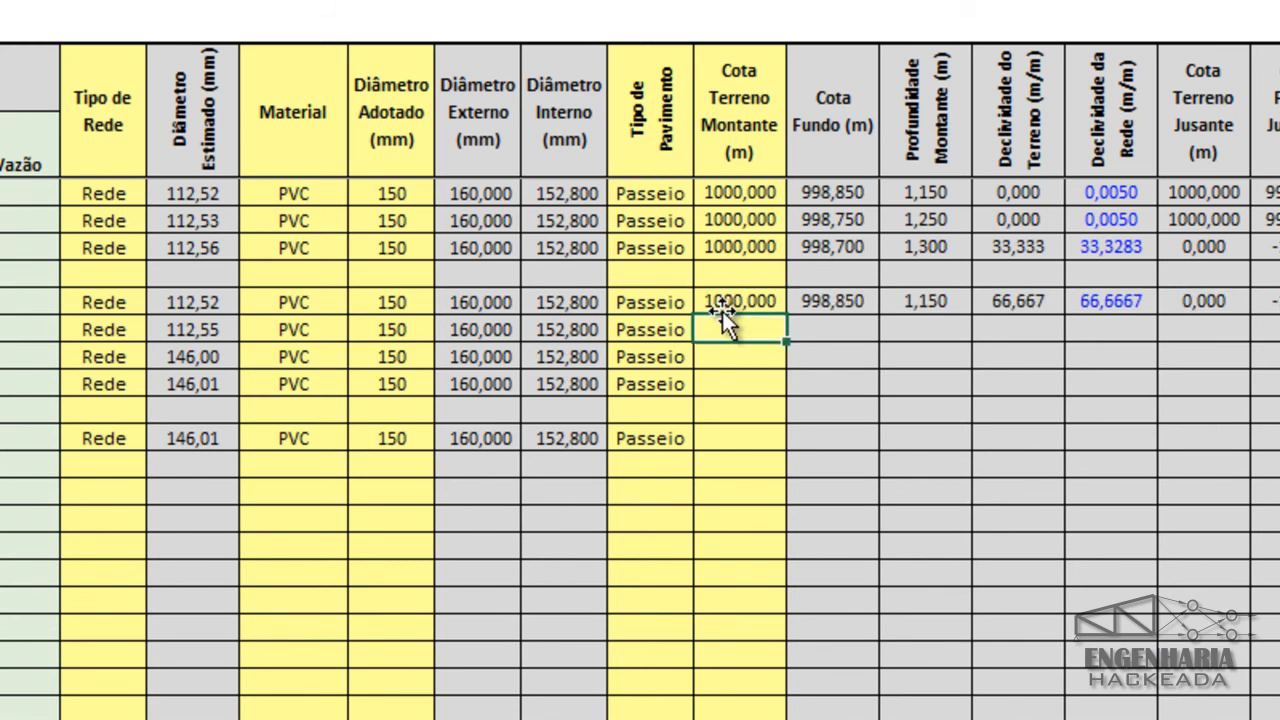
{"action": "type", "text": "1000"}
{"action": "key", "text": "Return"}
{"action": "type", "text": "100"}
{"action": "key", "text": "Return"}
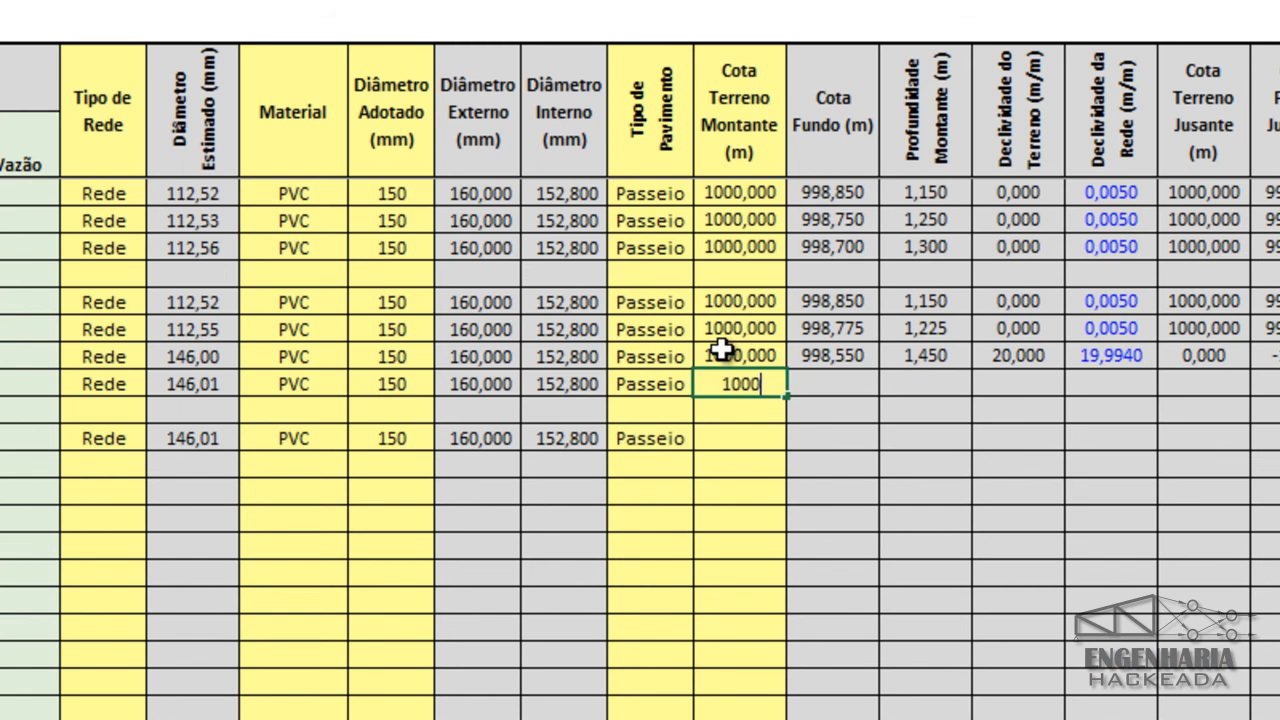
{"action": "key", "text": "Return"}
Enter a Cota Terreno Montante of 999 m for the last trecho, Fim-2.
{"action": "key", "text": "Return"}
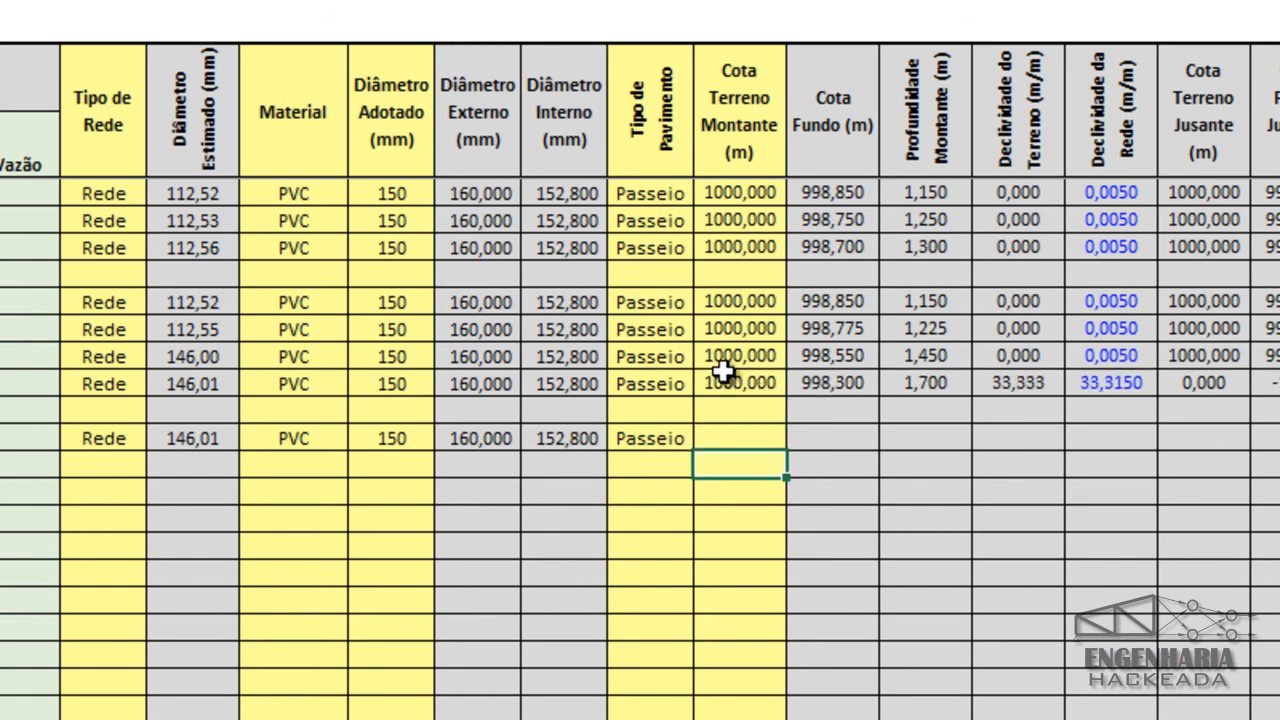
{"action": "key", "text": "Up"}
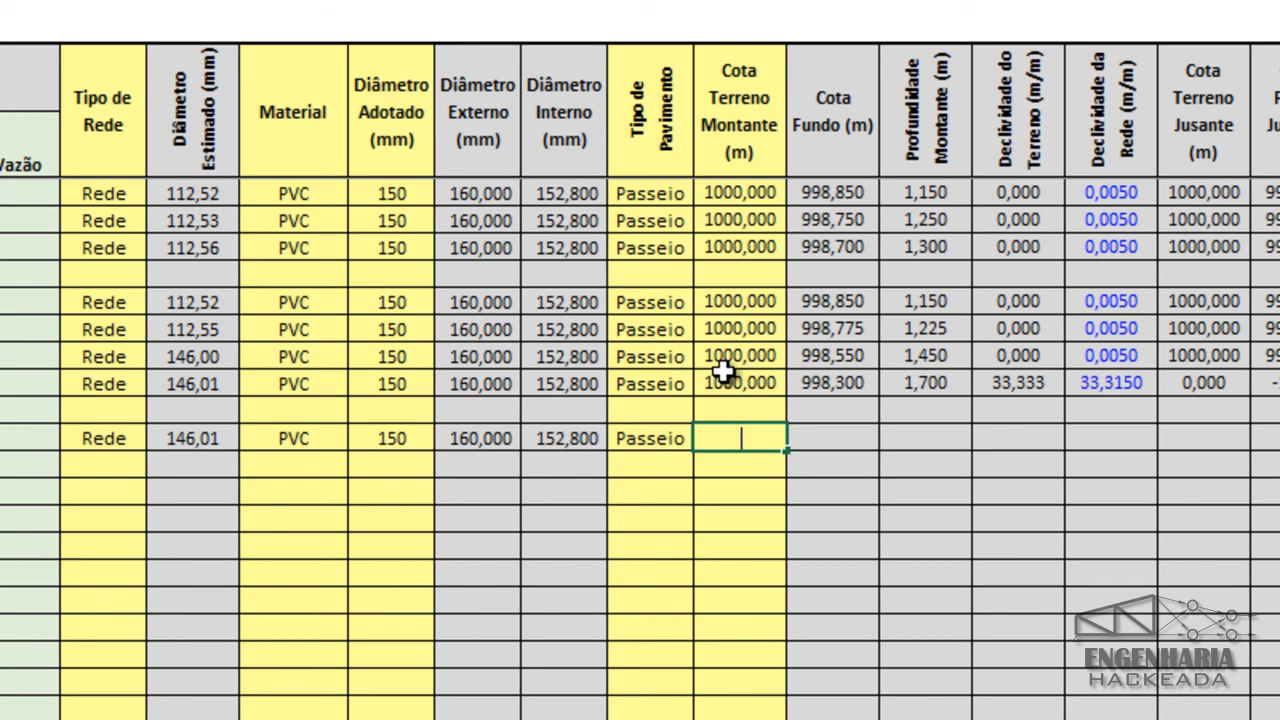
{"action": "type", "text": "999"}
{"action": "key", "text": "Return"}
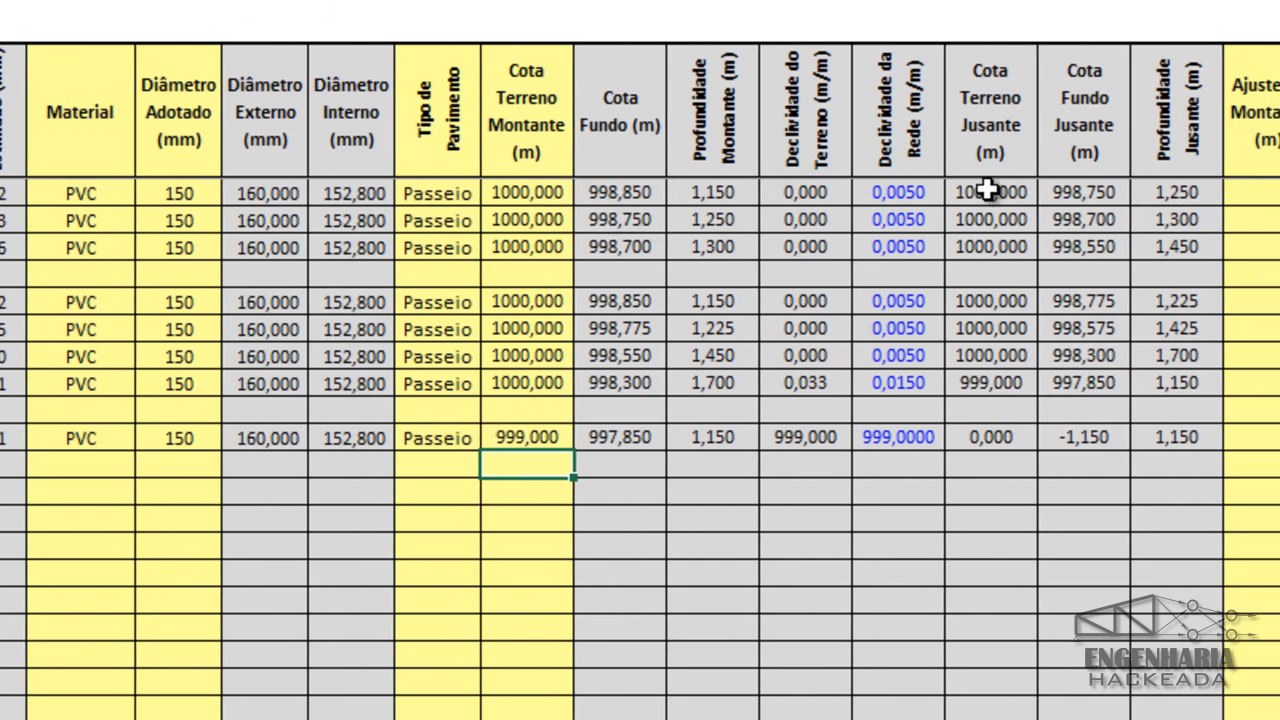
Review the calculated Cota Fundo, Profundidade Montante, Declividade do Terreno and Declividade da Rede columns.
{"action": "left_click", "coordinate": [645, 128]}
{"action": "left_click", "coordinate": [707, 137]}
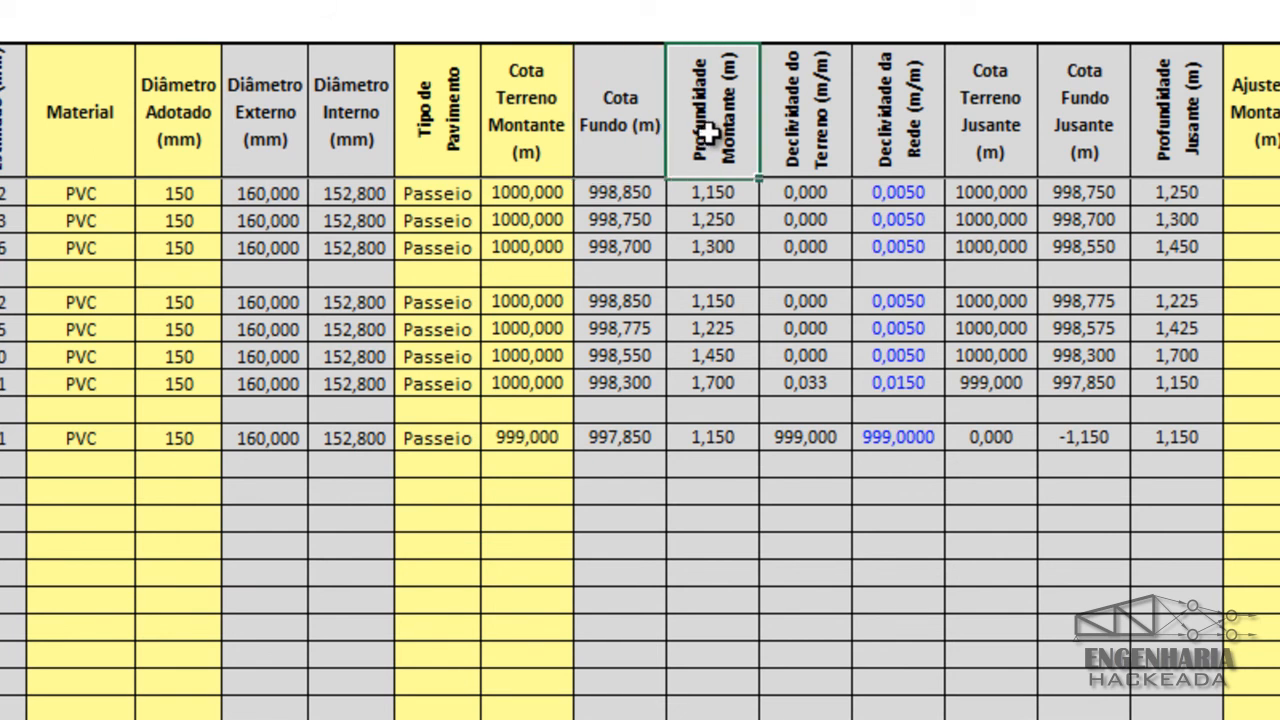
{"action": "left_click", "coordinate": [798, 135]}
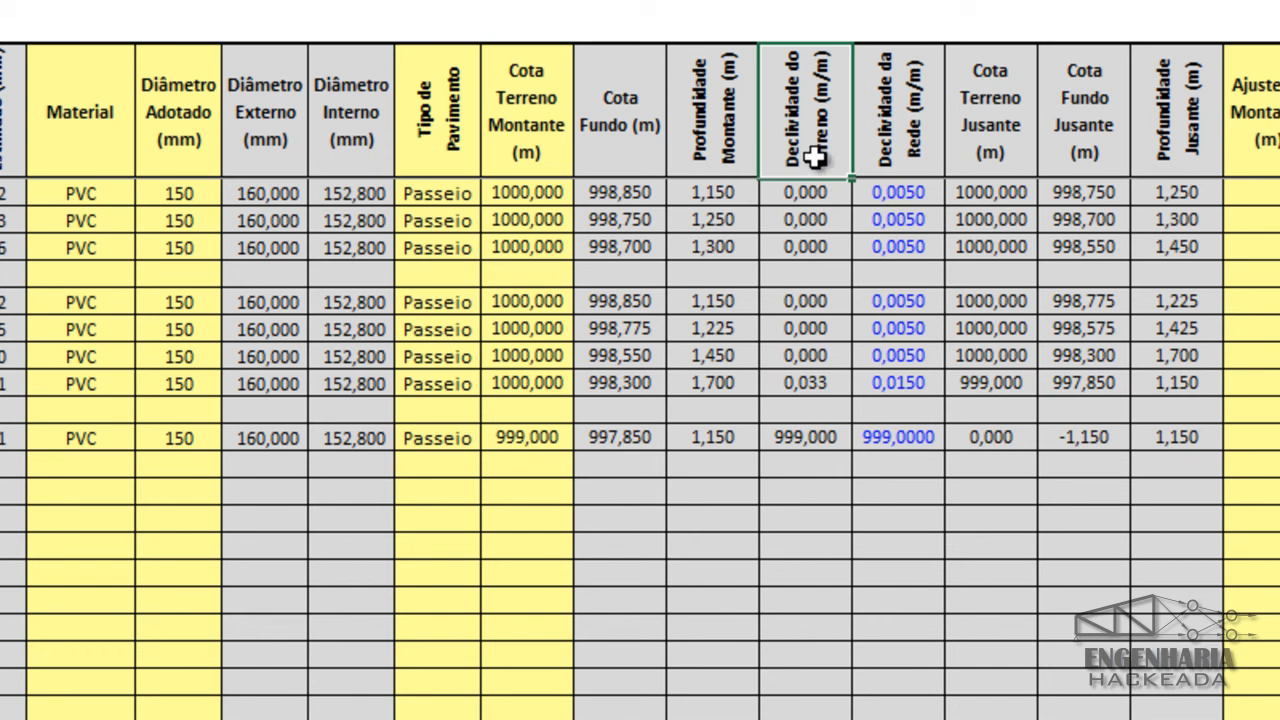
{"action": "left_click", "coordinate": [918, 124]}
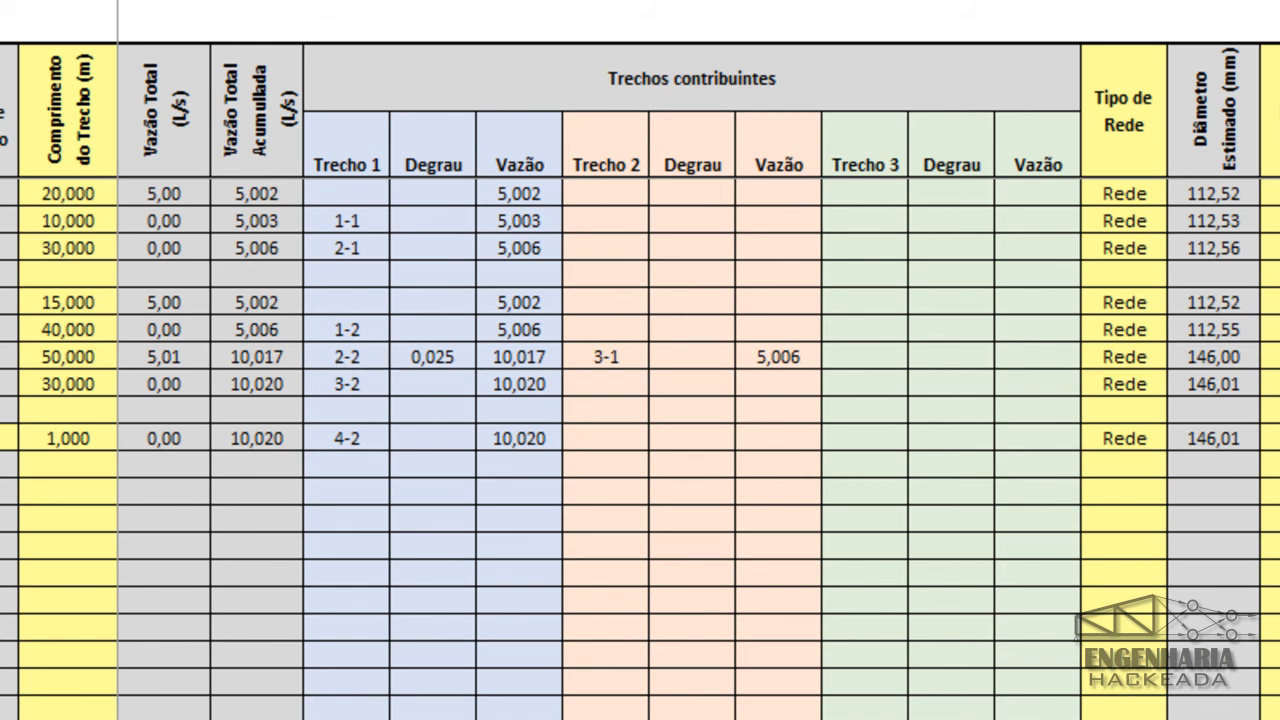
Examine trecho 3-2's Degrau and Profundidade Montante against the Profundidade Jusante of contributing trechos 3-1 and 2-2.
{"action": "left_click_drag", "start_coordinate": [2, 357], "coordinate": [960, 358]}
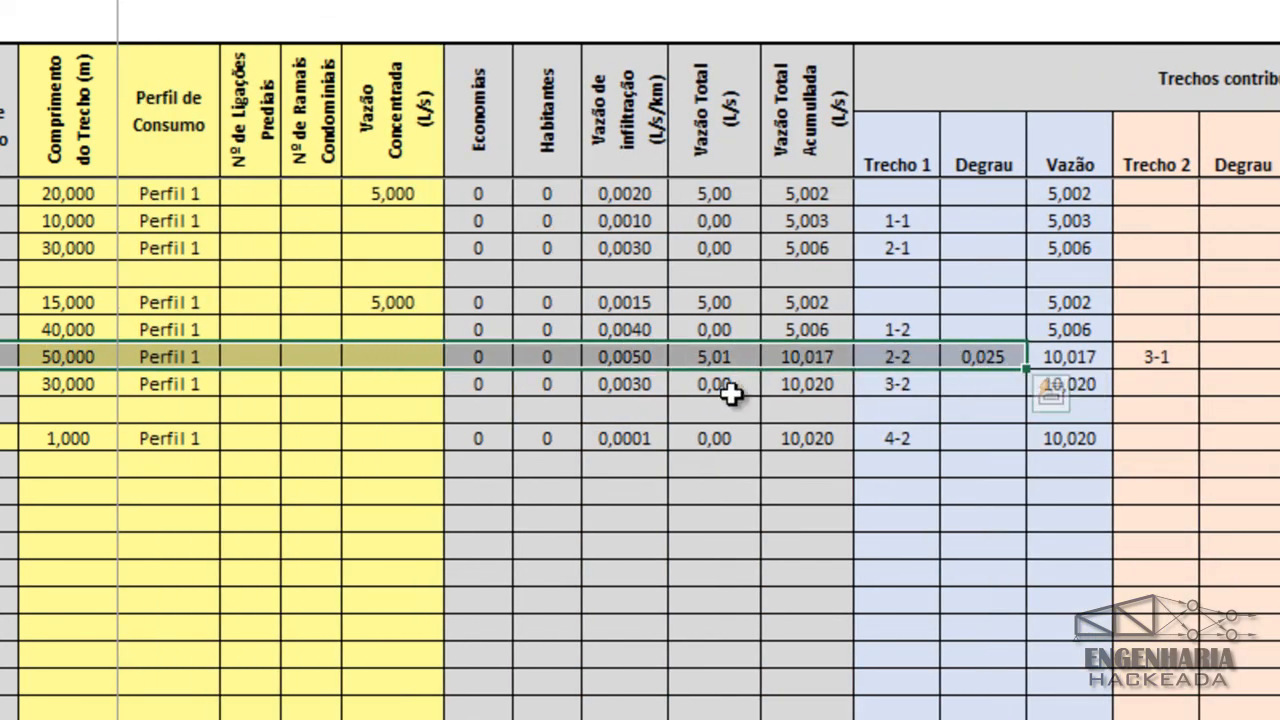
{"action": "left_click", "coordinate": [890, 352]}
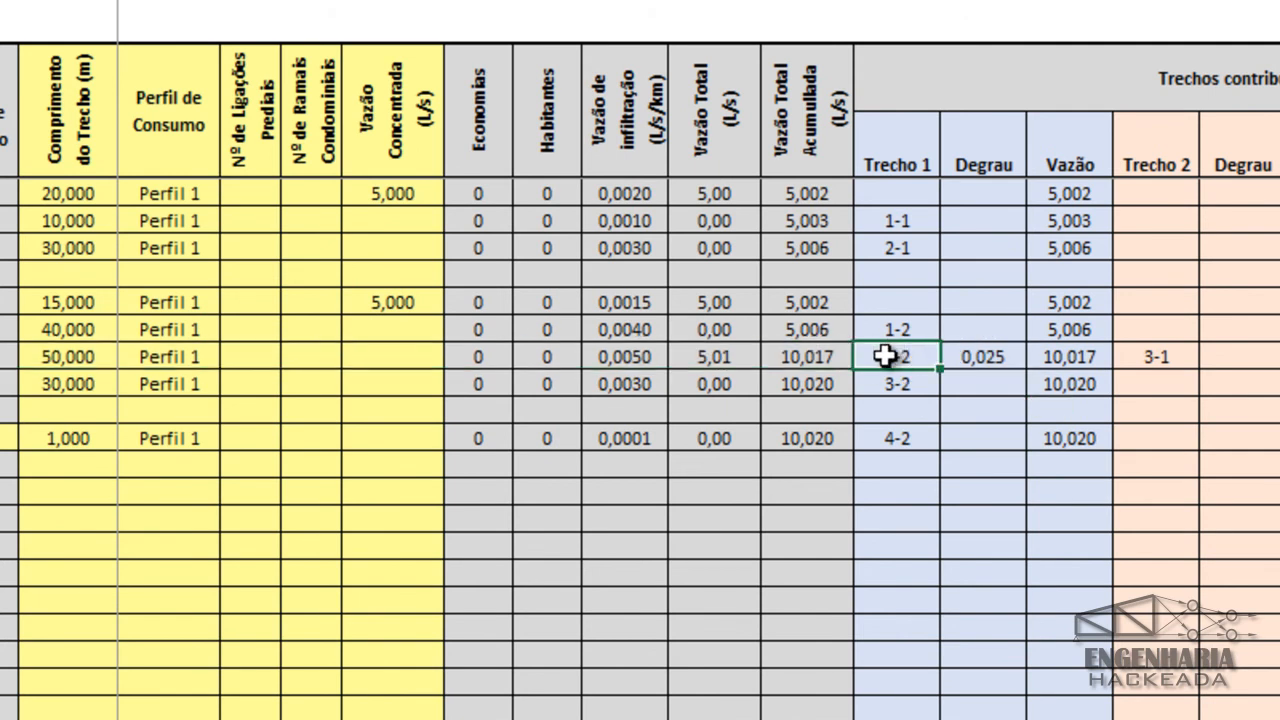
{"action": "left_click", "coordinate": [960, 356]}
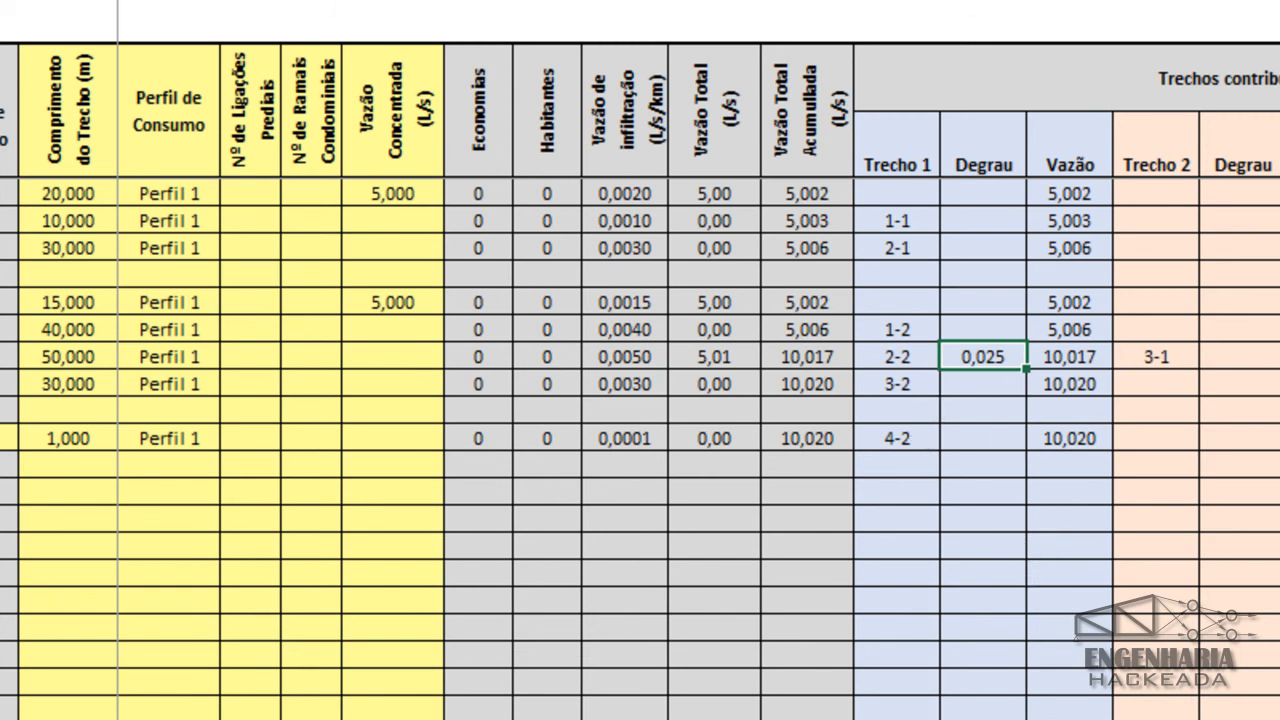
{"action": "scroll", "coordinate": [700, 382], "scroll_direction": "right", "scroll_amount": 6}
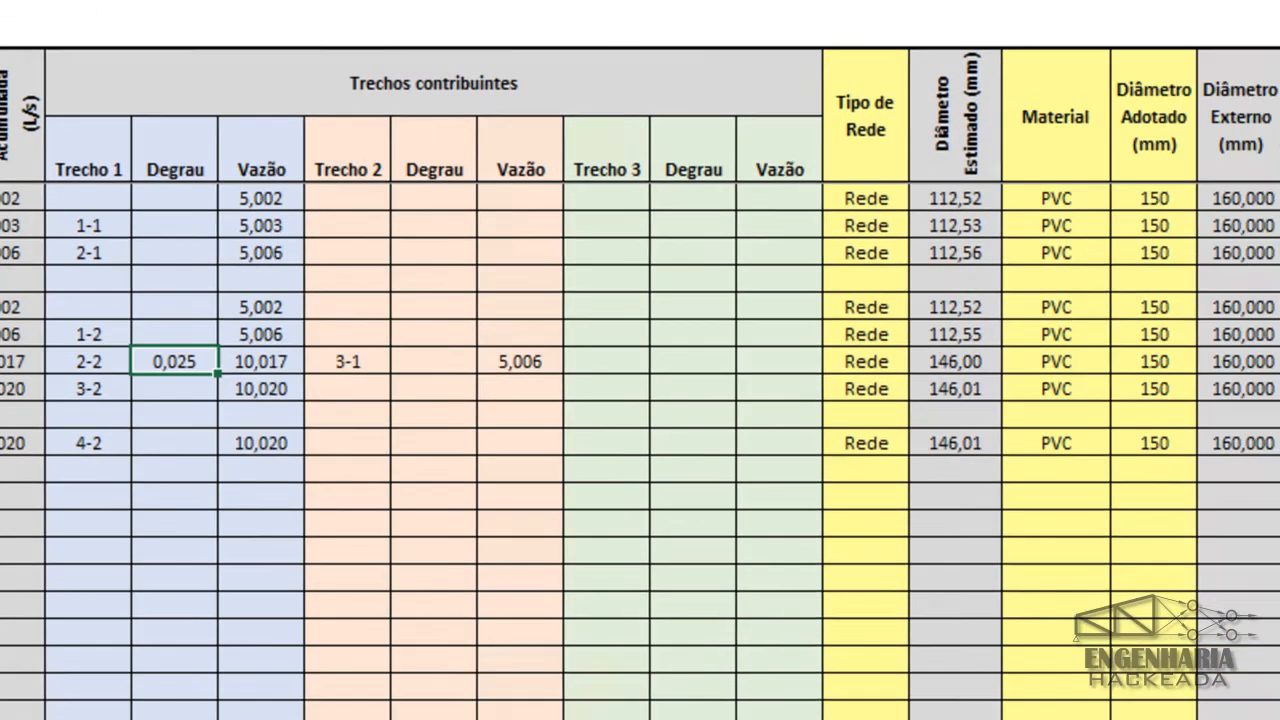
{"action": "left_click", "coordinate": [1222, 266]}
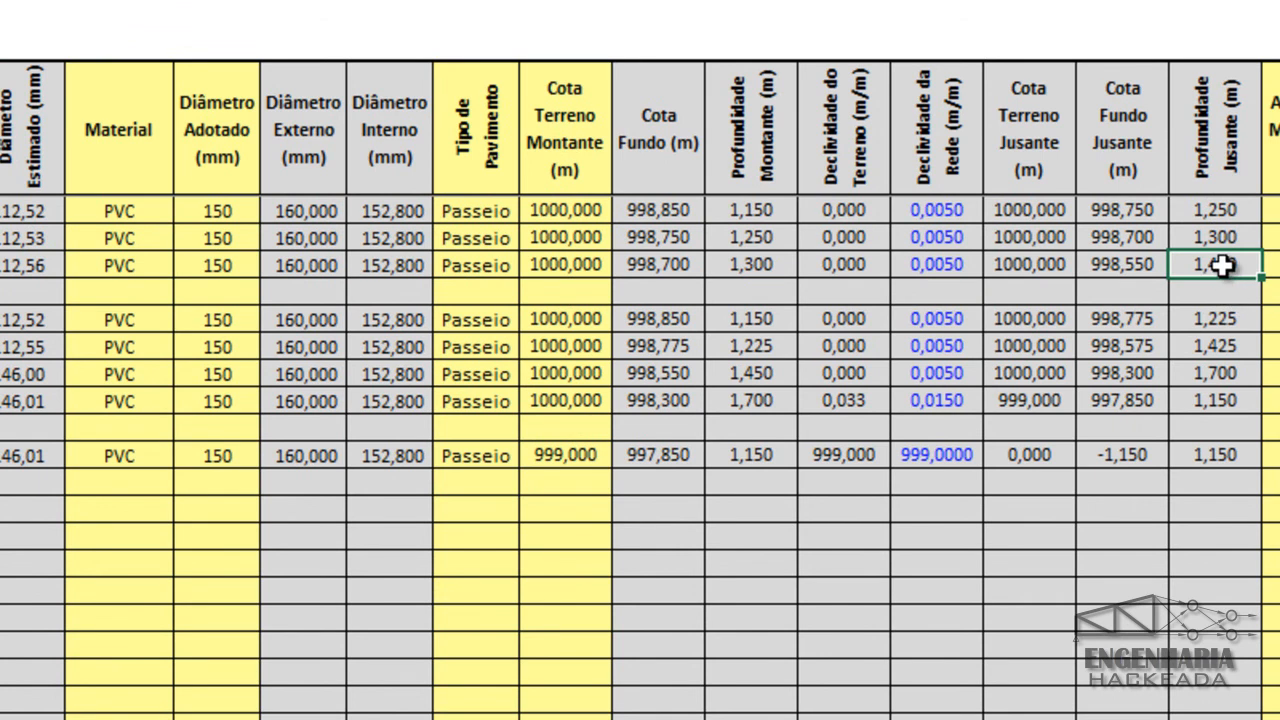
{"action": "left_click", "coordinate": [1211, 344]}
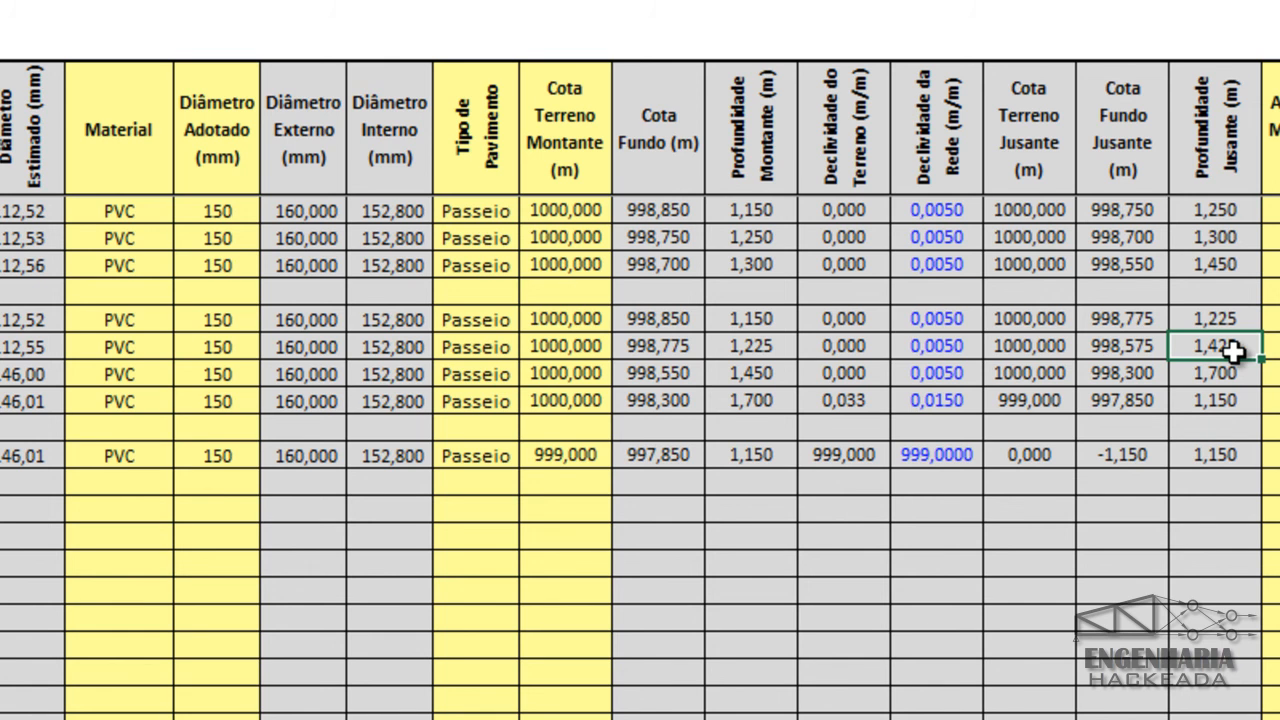
{"action": "left_click", "coordinate": [740, 375]}
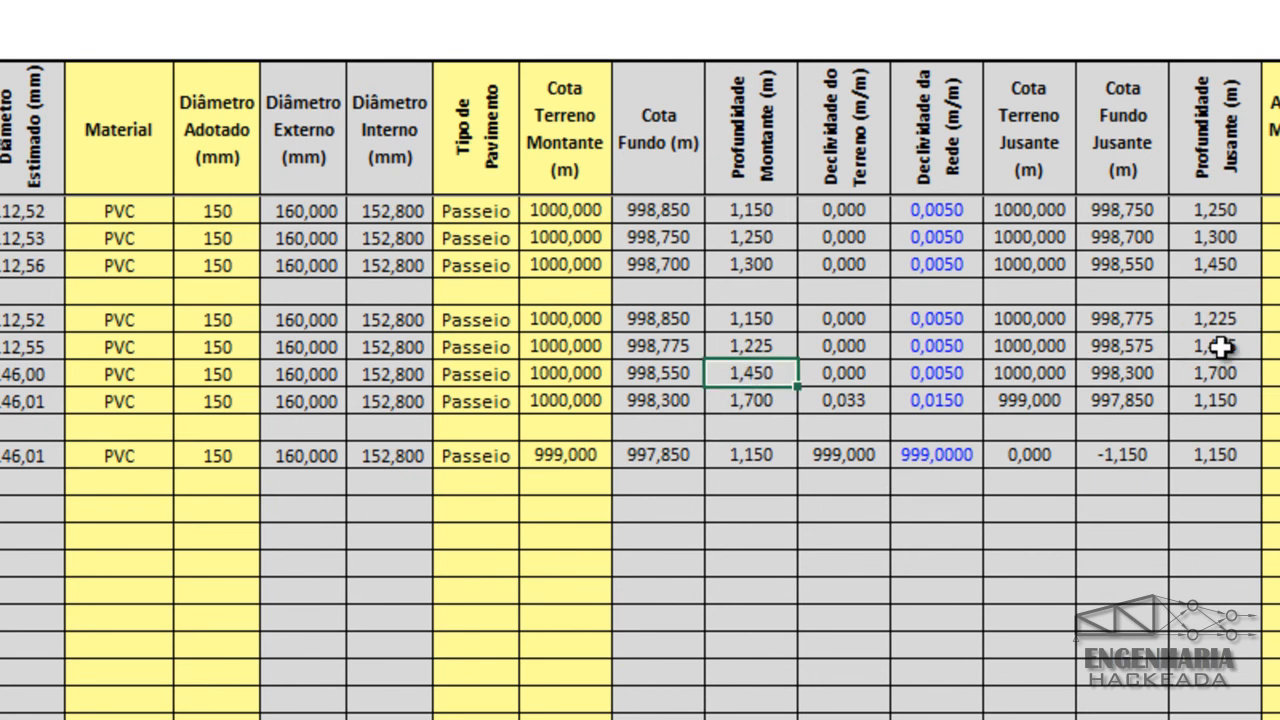
{"action": "left_click", "coordinate": [1220, 347]}
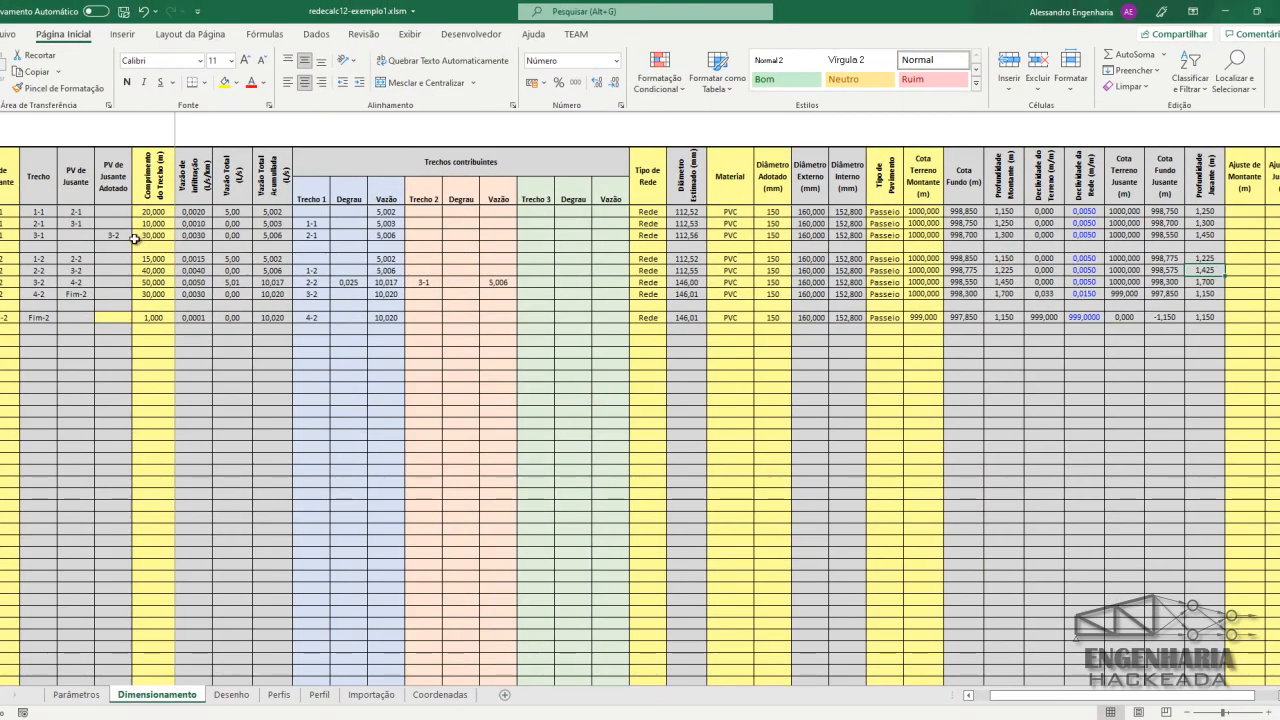
Clear trecho 3-1's PV de Jusante Adotado to see the effect on the flows, and set it back to 3-2.
{"action": "left_click", "coordinate": [122, 237]}
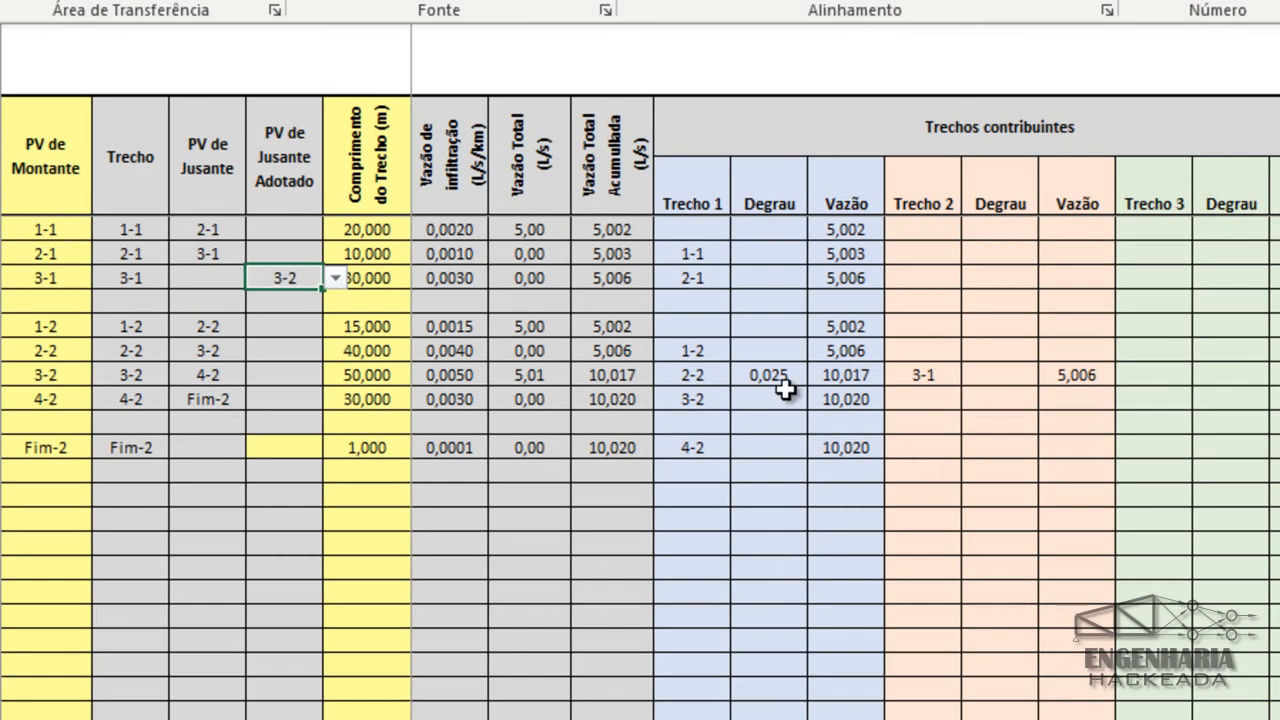
{"action": "key", "text": "Delete"}
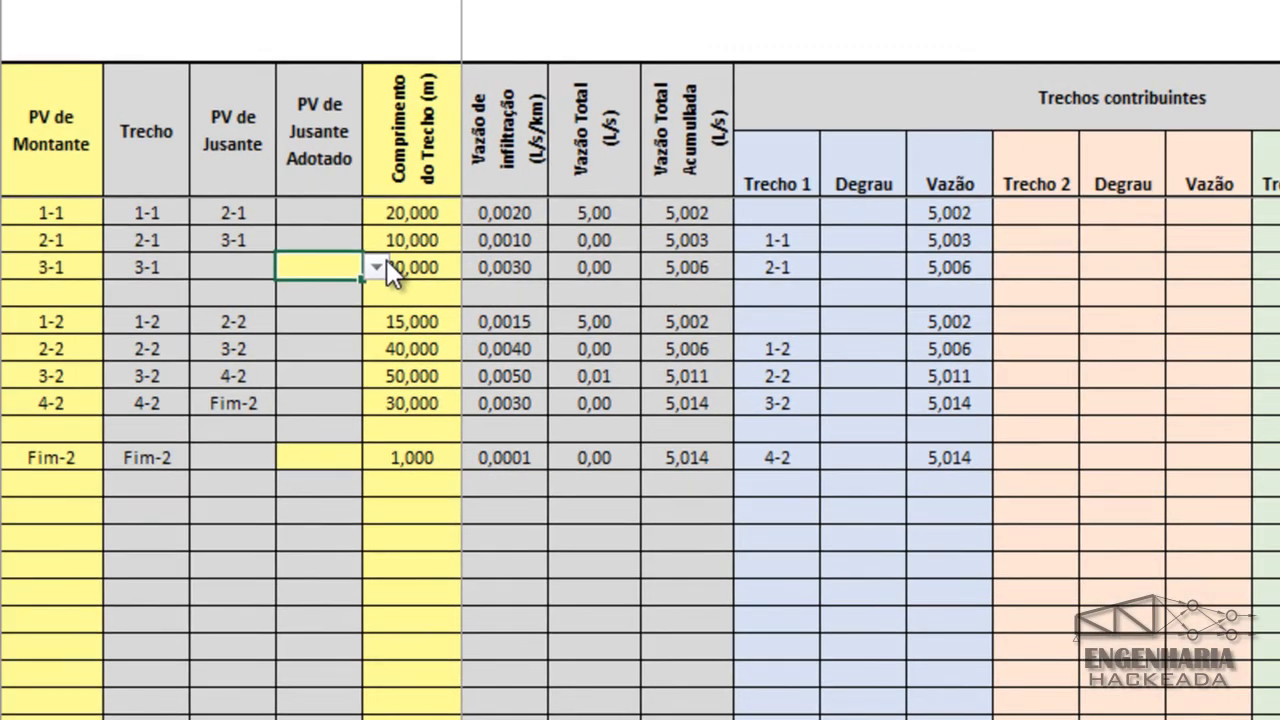
{"action": "left_click", "coordinate": [379, 267]}
{"action": "left_click", "coordinate": [318, 341]}
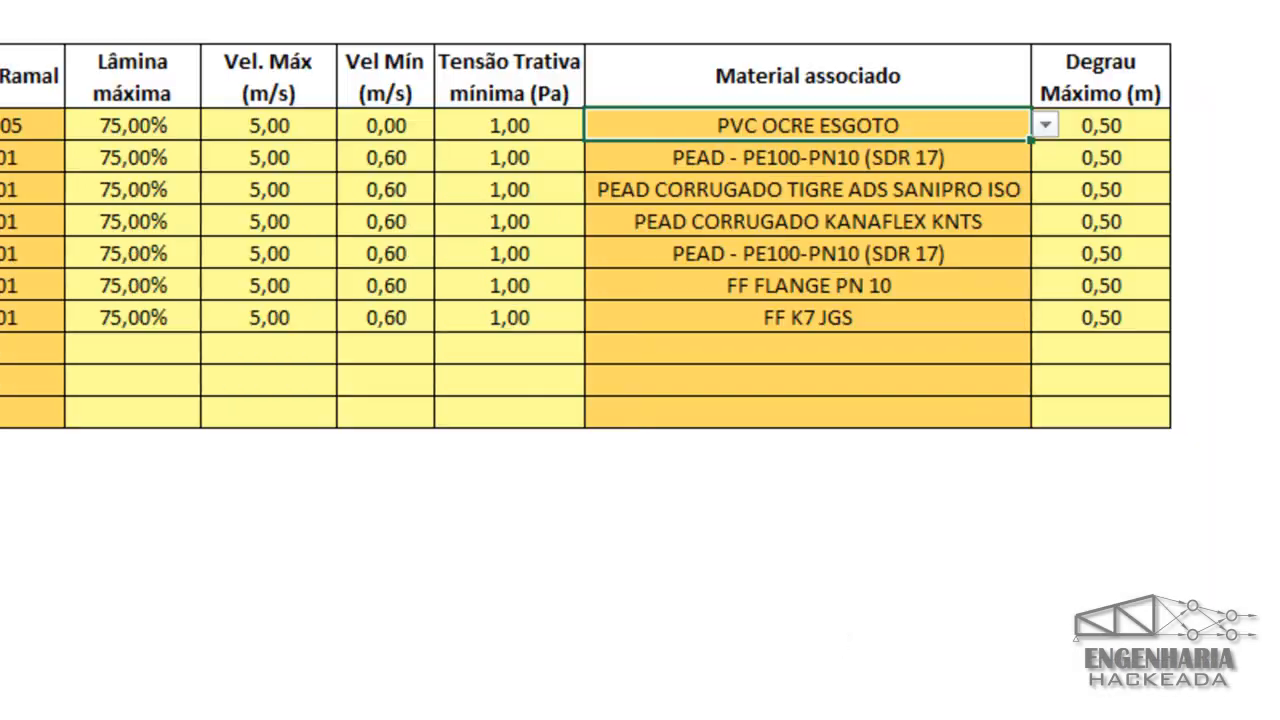
Check the Degrau Máximo for PVC in Parâmetros, and set trecho 2-2's Ajuste de Jusante to 0,025 m in Dimensionamento.
{"action": "left_click", "coordinate": [1086, 126]}
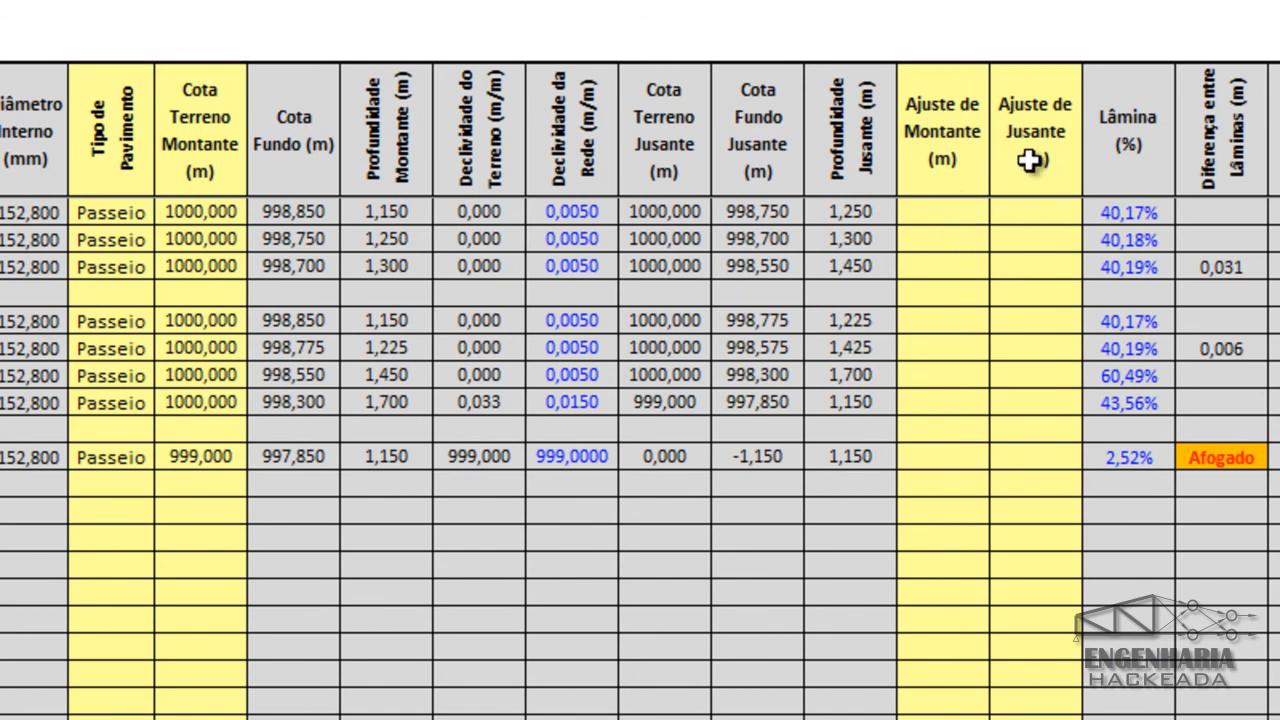
{"action": "left_click", "coordinate": [1020, 346]}
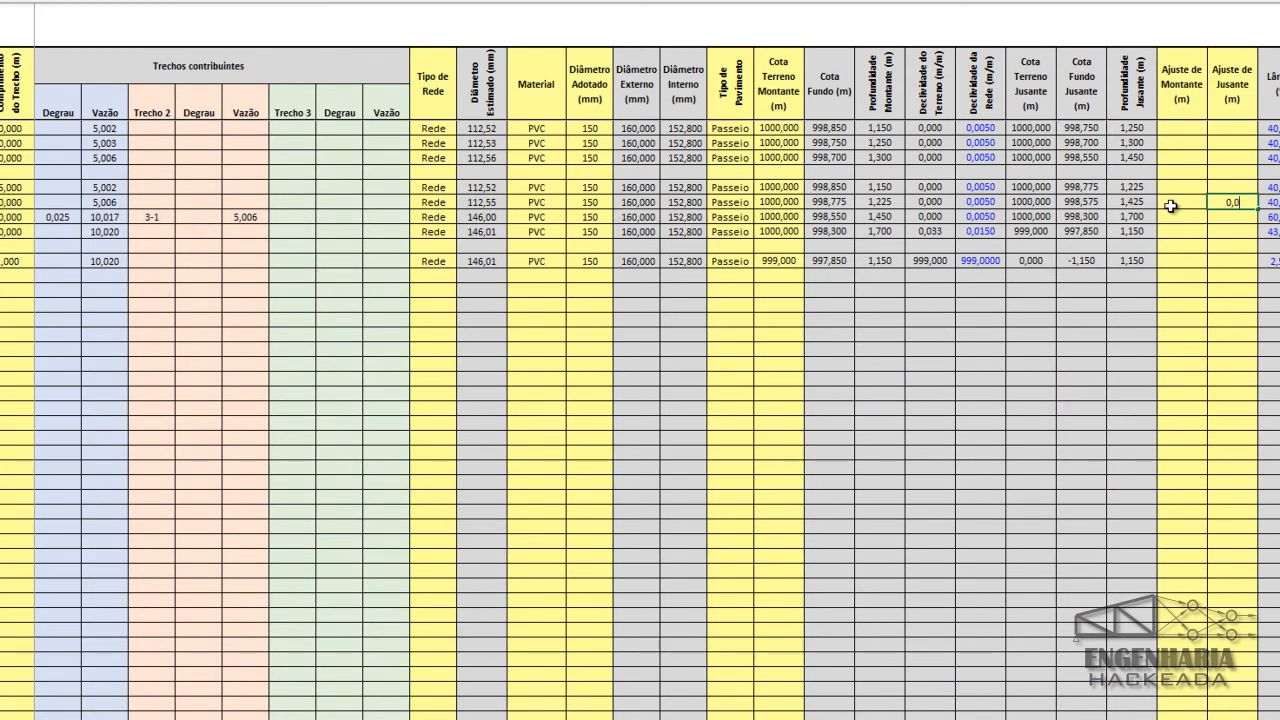
{"action": "key", "text": "Return"}
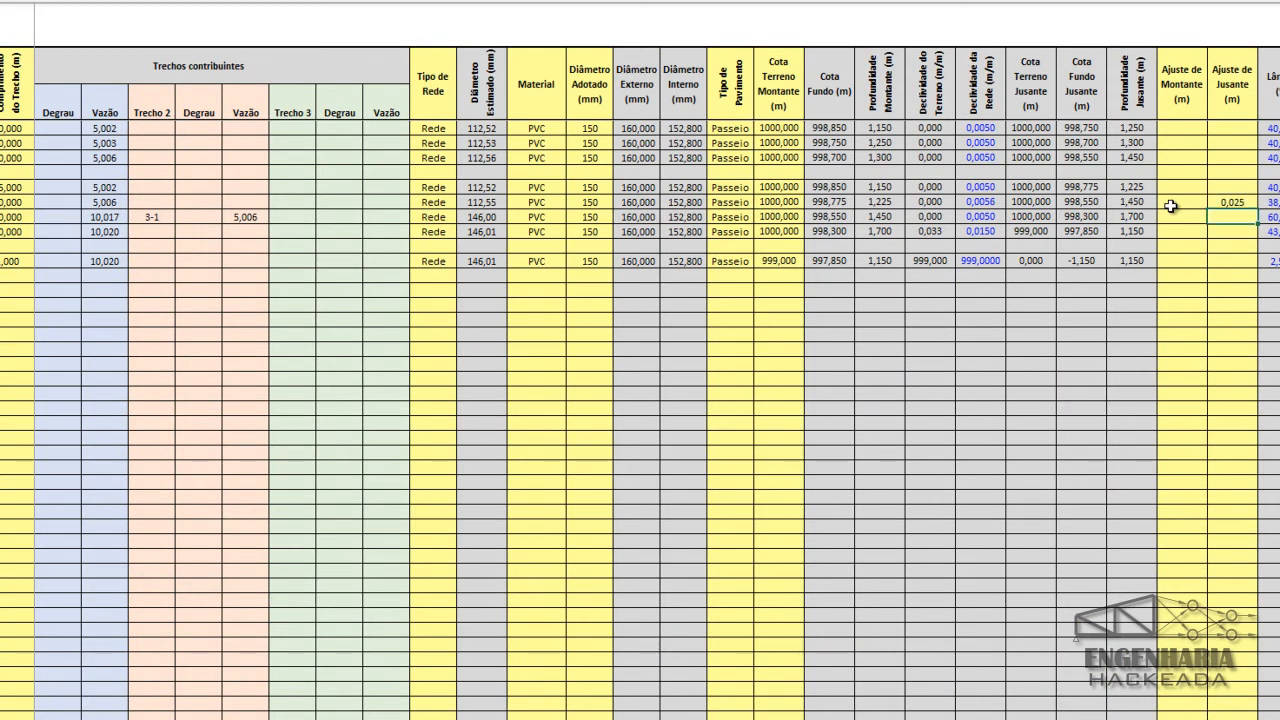
Set trecho 1-1's Ajuste de Montante to 0,15 m and check the Diferença entre Lâminas of trecho Fim-2.
{"action": "left_click", "coordinate": [44, 218]}
{"action": "left_click", "coordinate": [1235, 203]}
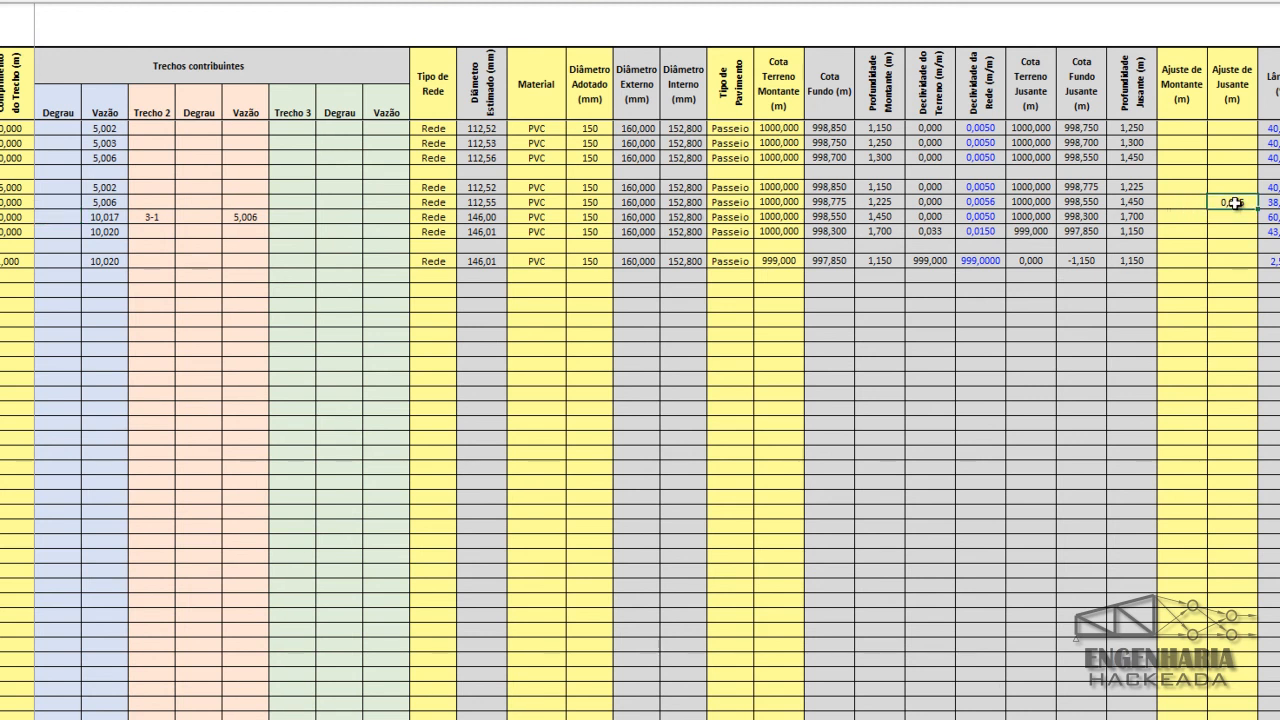
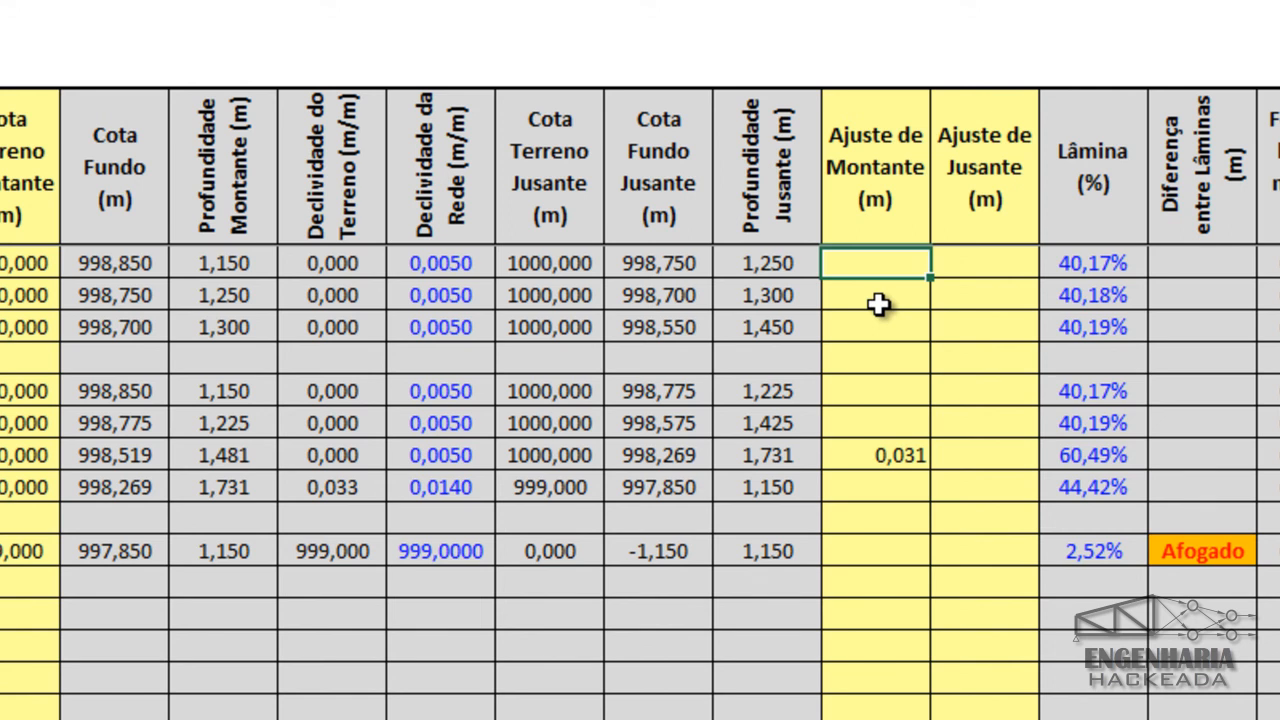
{"action": "type", "text": "0,15"}
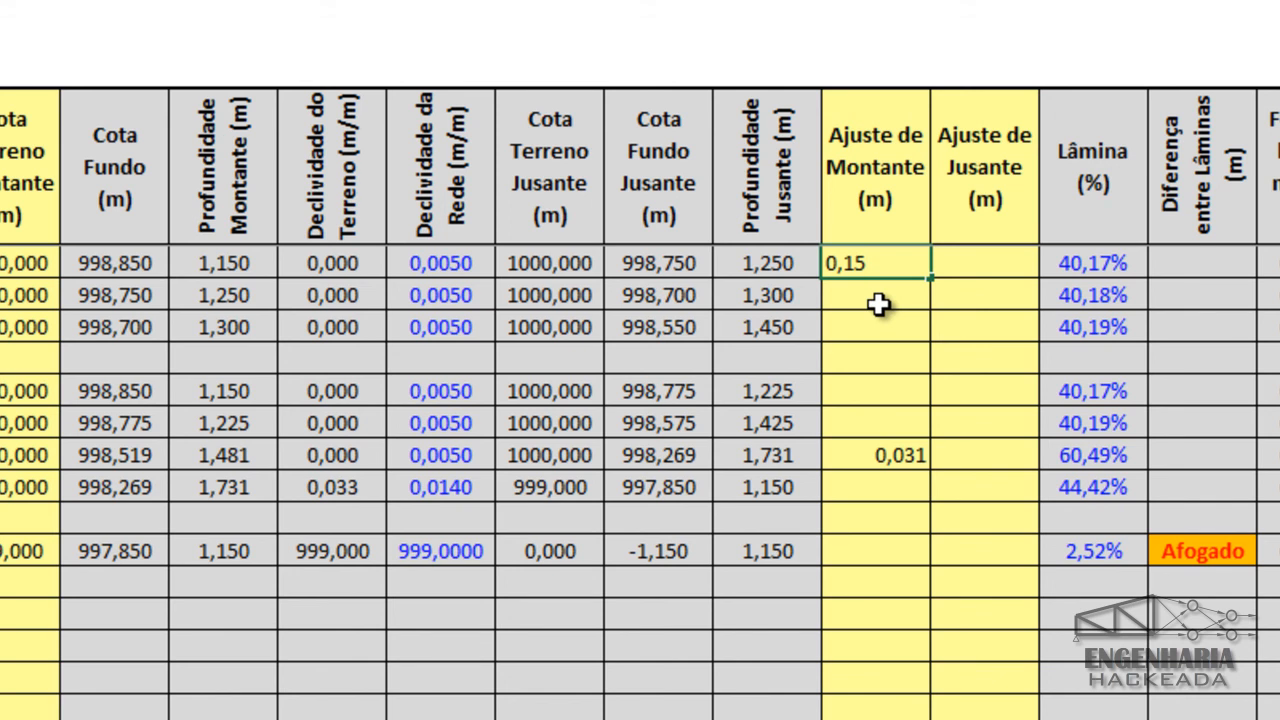
{"action": "key", "text": "Return"}
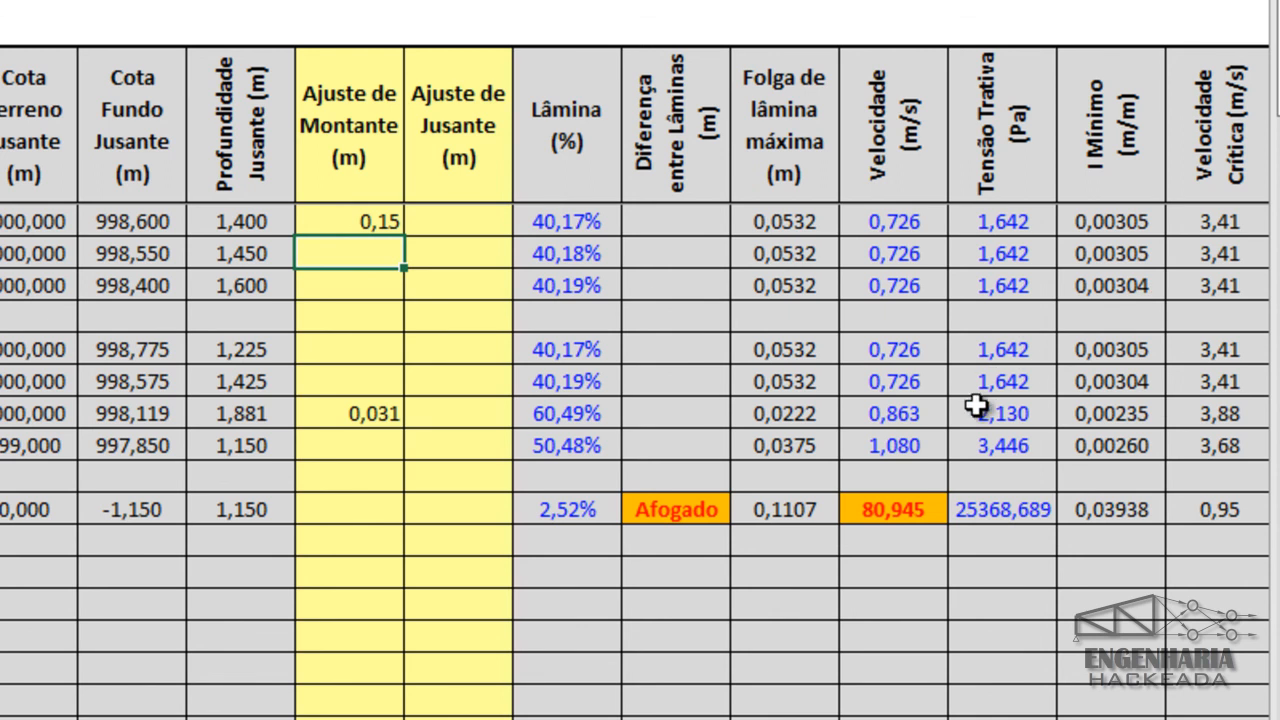
{"action": "left_click", "coordinate": [693, 511]}
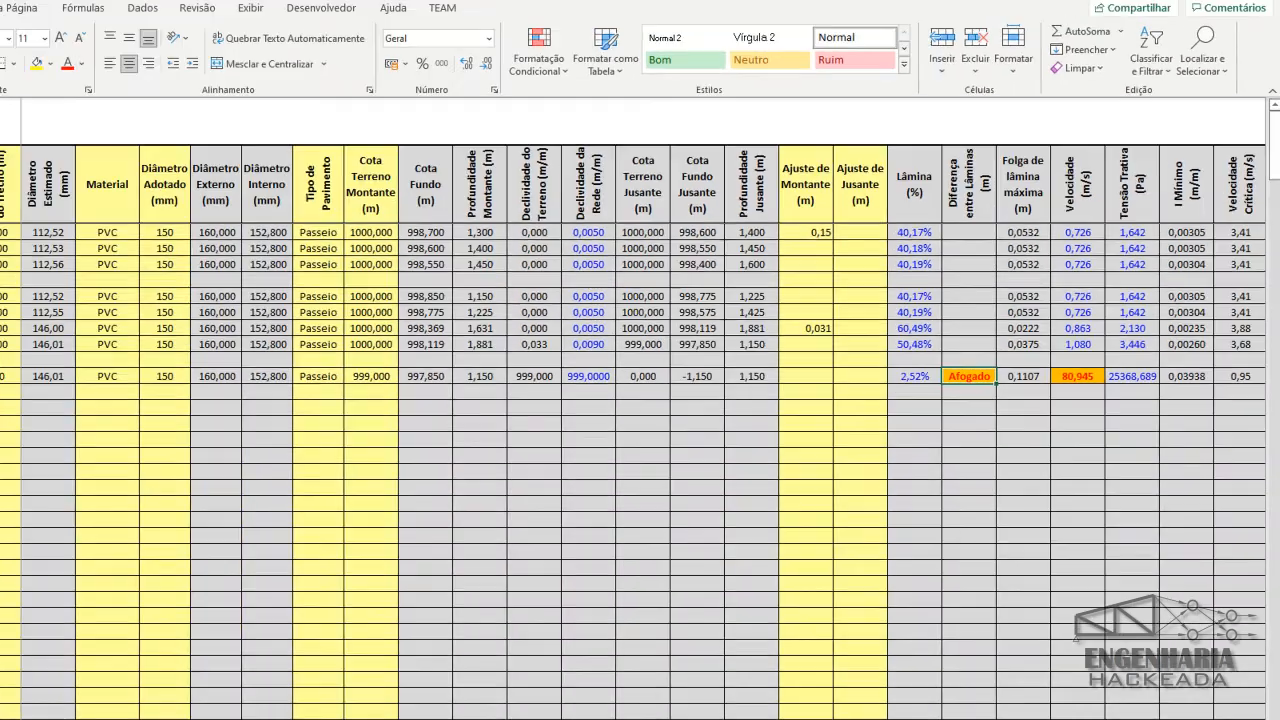
{"action": "left_click_drag", "start_coordinate": [1025, 684], "coordinate": [954, 685]}
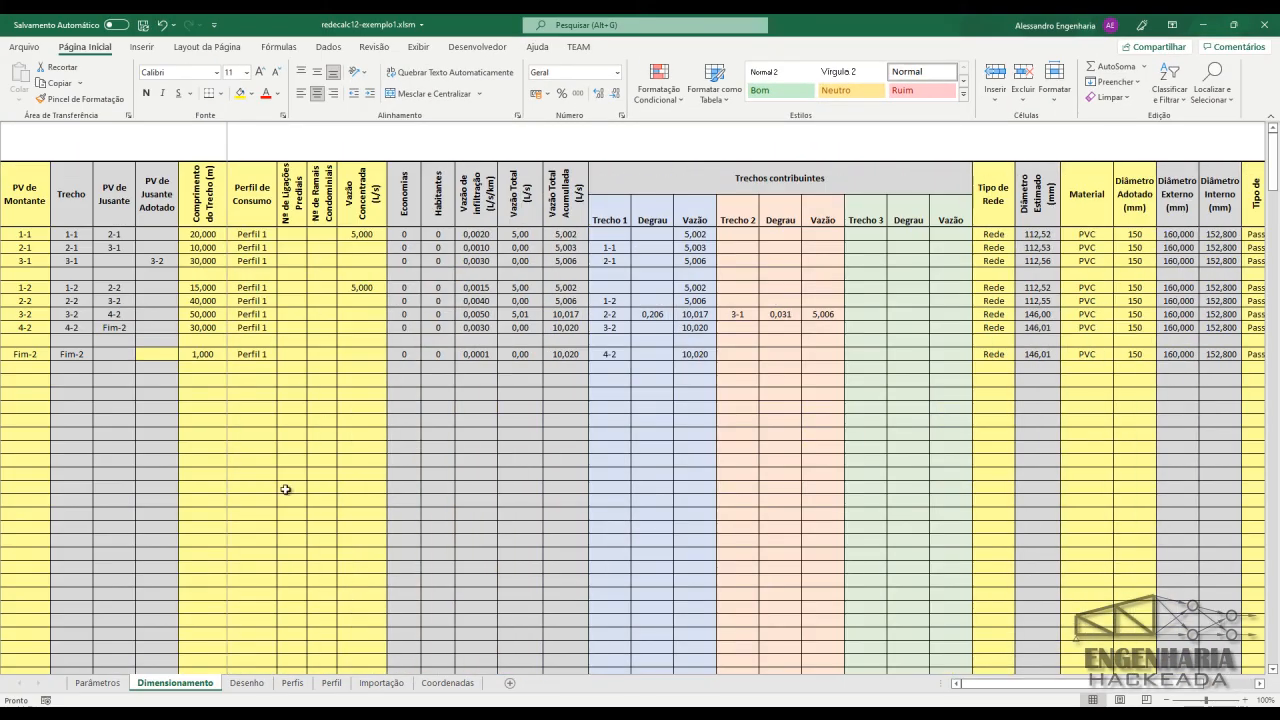
Review the trechos table in the Desenho sheet, and create the profile of Coletor 2 in the Perfis sheet.
{"action": "left_click", "coordinate": [247, 686]}
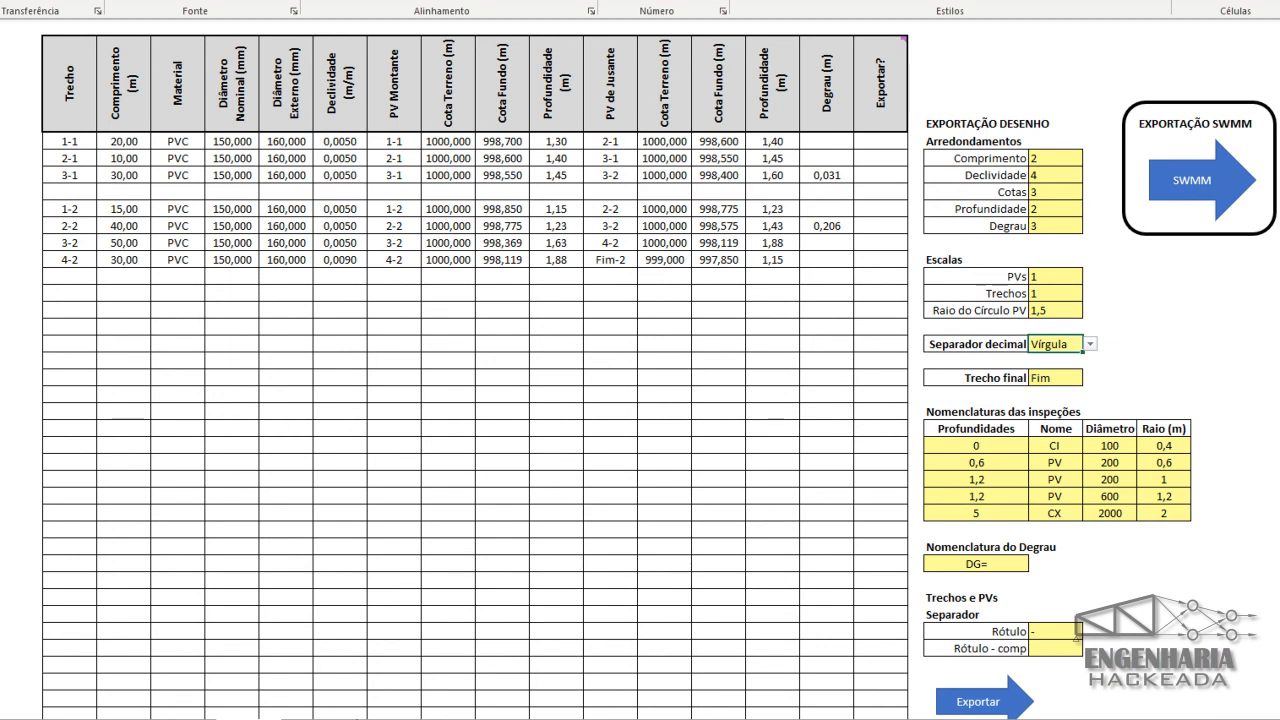
{"action": "left_click", "coordinate": [306, 719]}
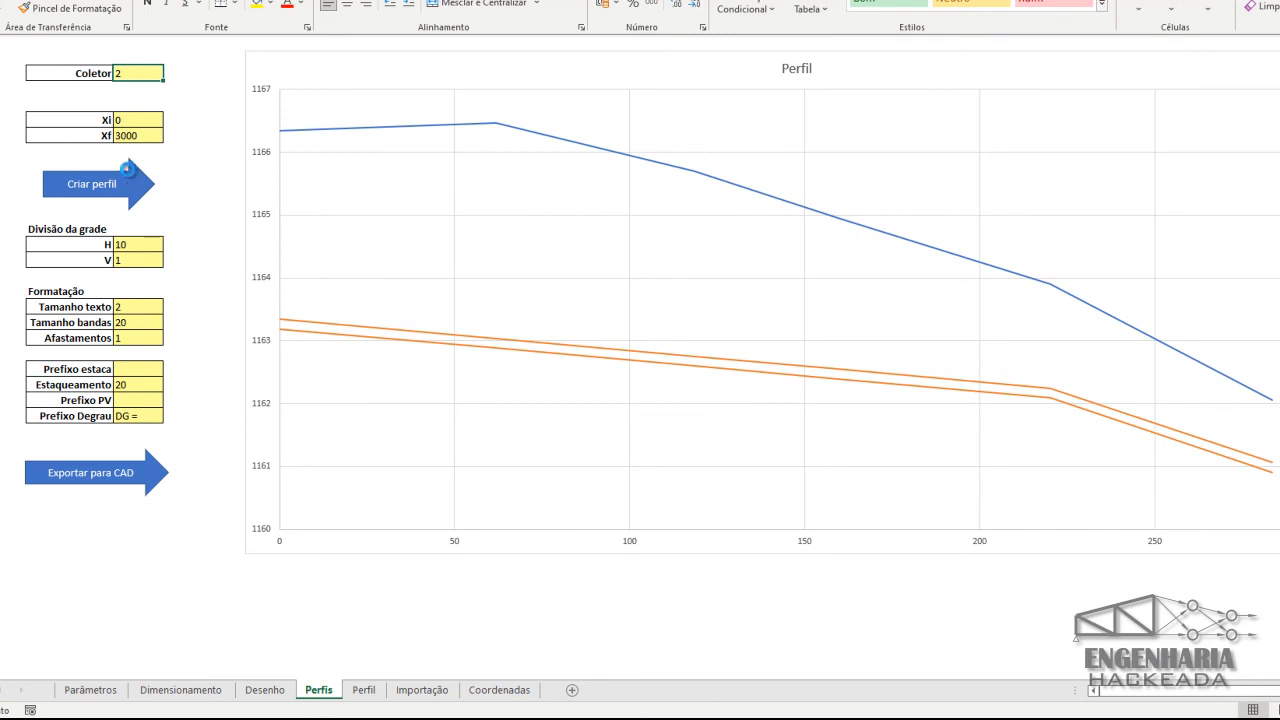
{"action": "left_click", "coordinate": [131, 176]}
{"action": "left_click", "coordinate": [742, 372]}
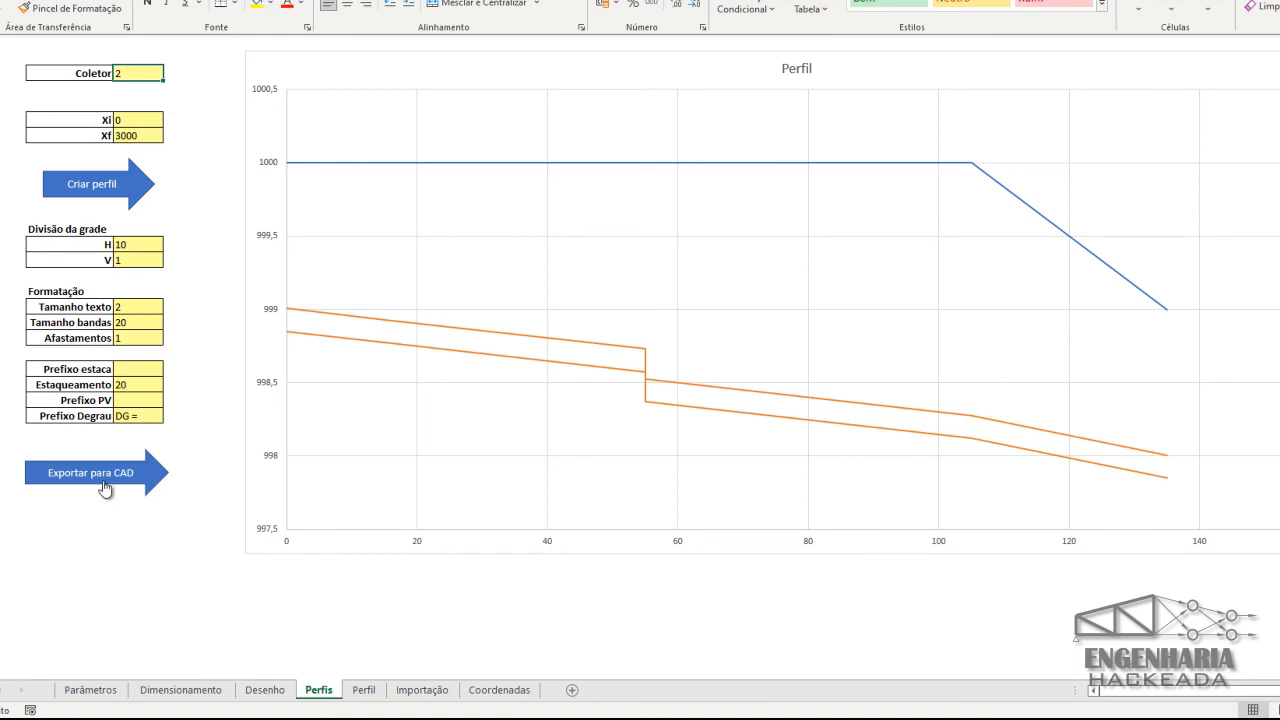
Look over the Perfil, Importação and Parâmetros sheets, and return to the trechos table in Dimensionamento.
{"action": "left_click", "coordinate": [364, 690]}
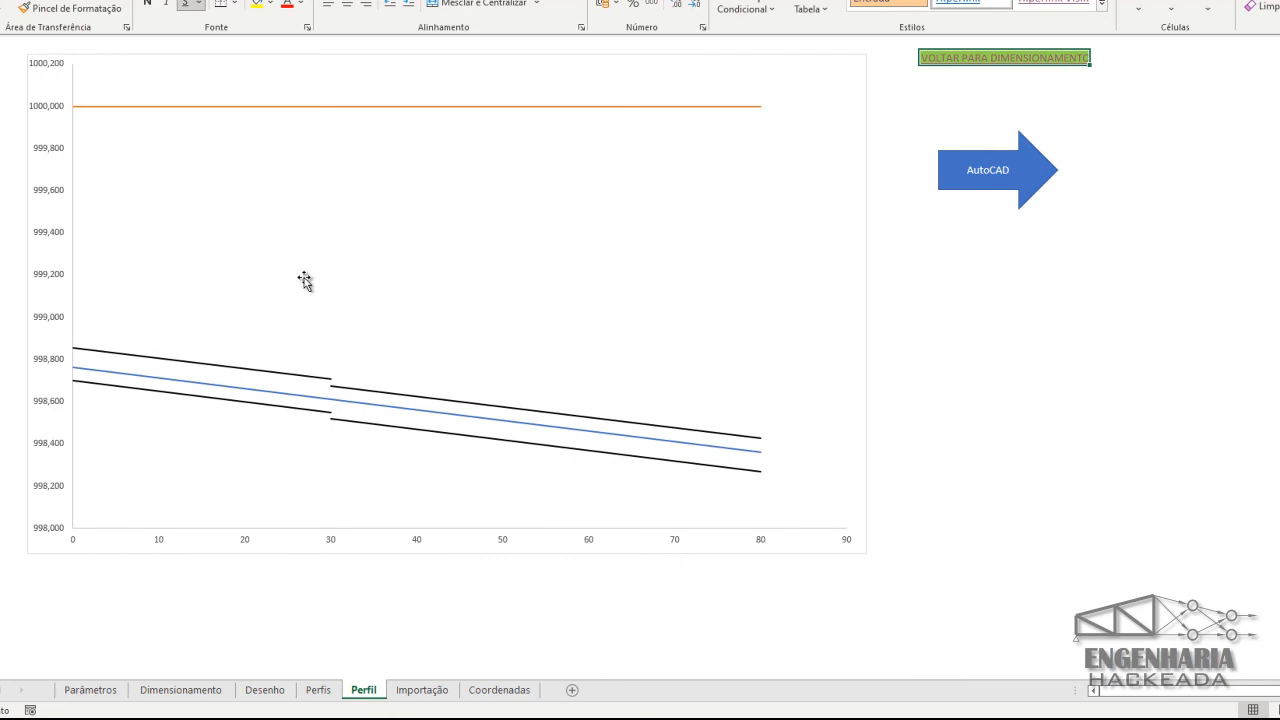
{"action": "left_click", "coordinate": [412, 690]}
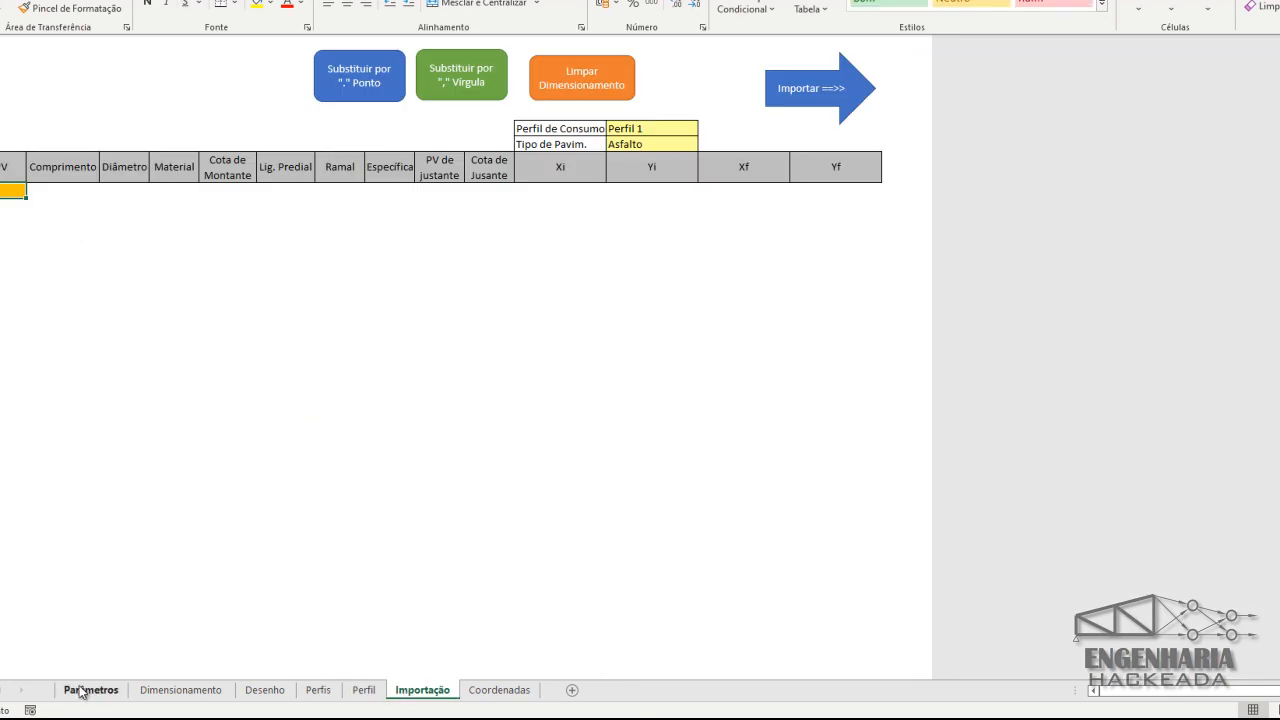
{"action": "left_click", "coordinate": [86, 690]}
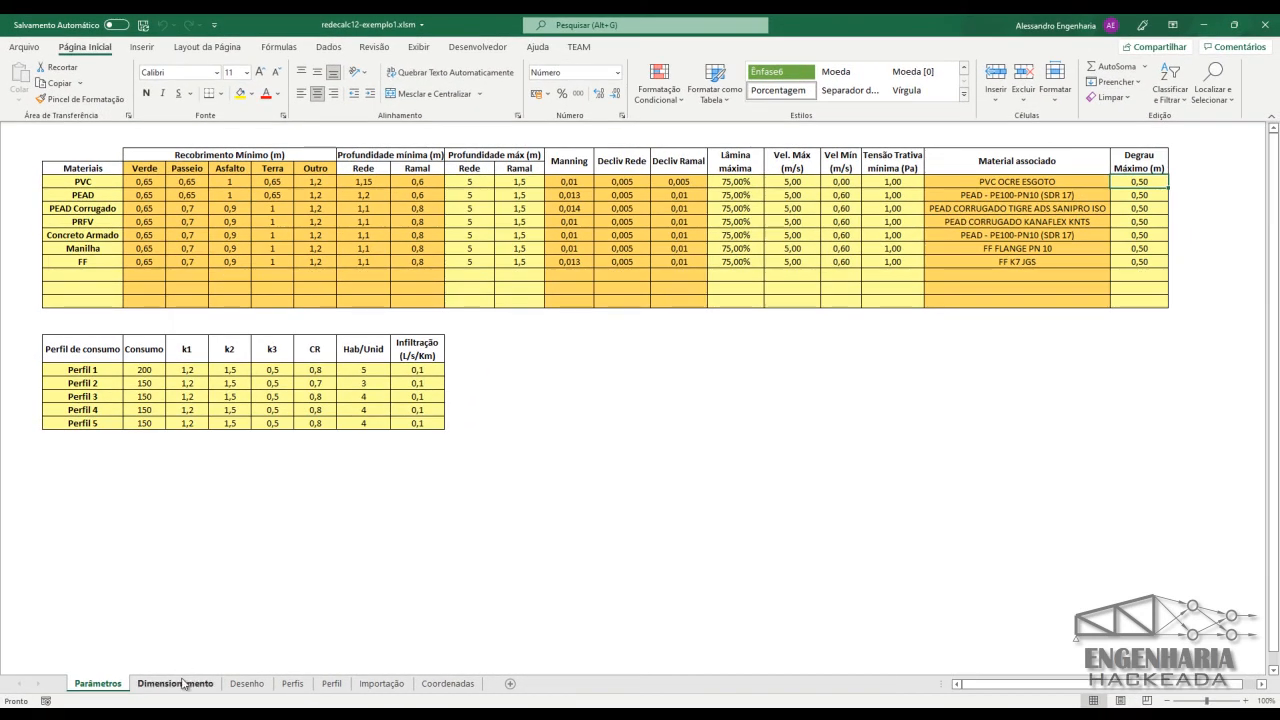
{"action": "left_click", "coordinate": [184, 684]}
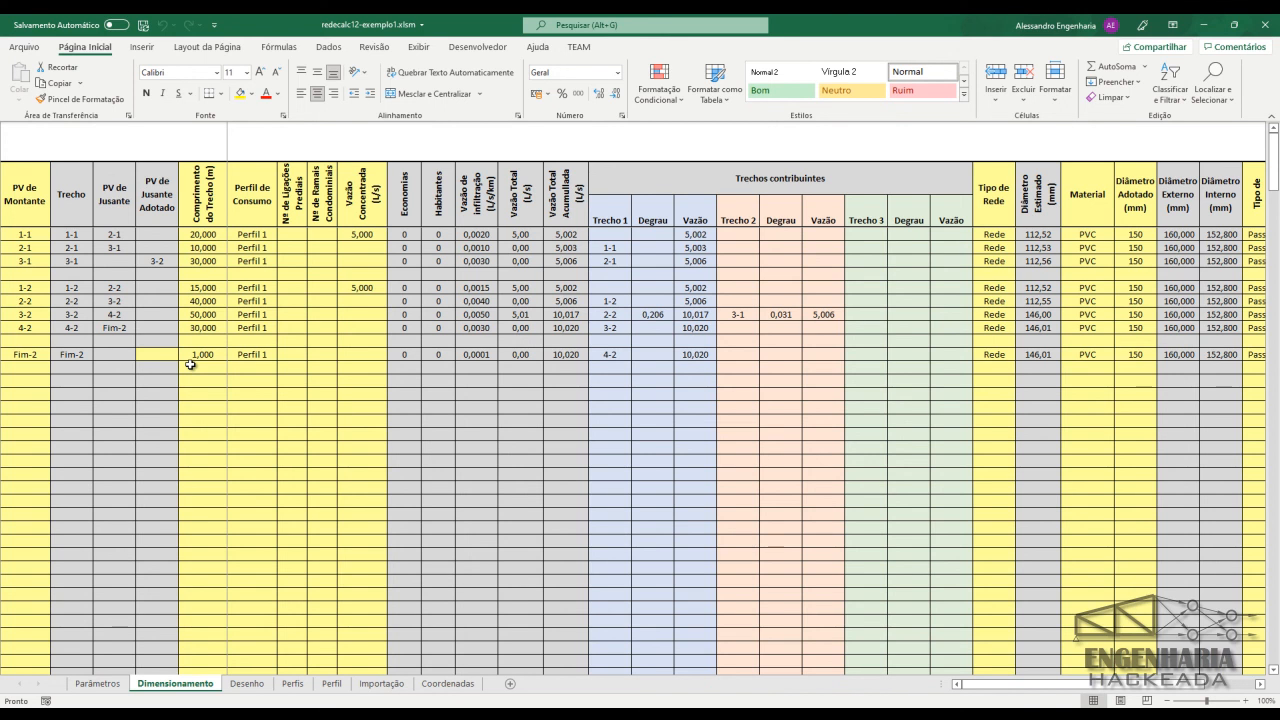
{"action": "left_click_drag", "start_coordinate": [1037, 690], "coordinate": [1000, 689]}
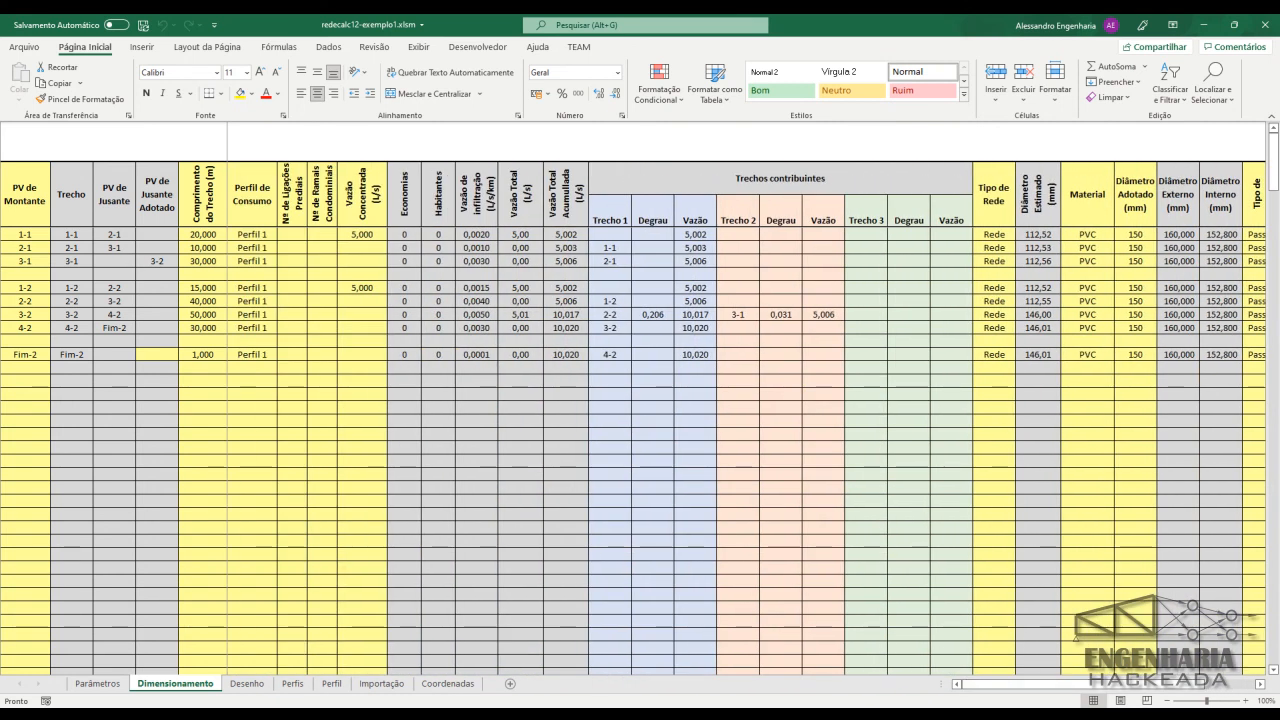